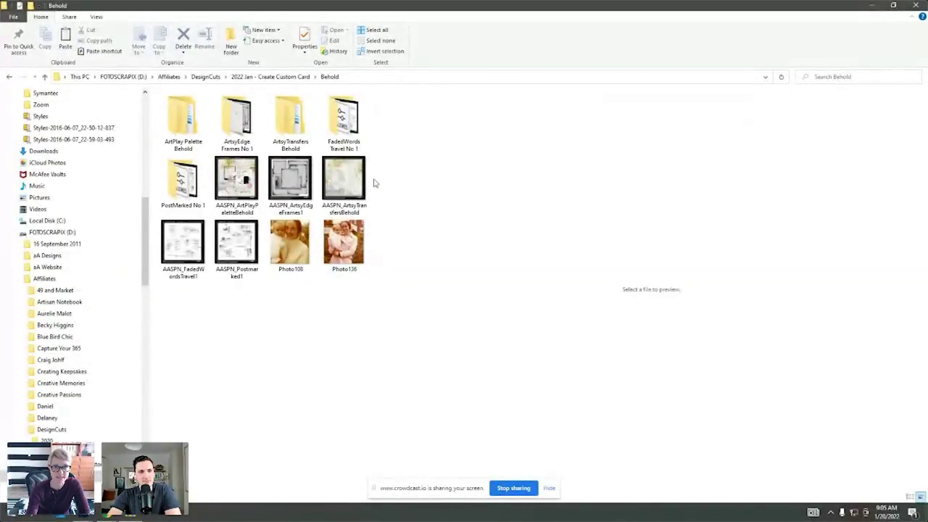
Widen the file list and preview the Behold kit, Frames No. 1, Photo108, Photo136 and ArtsyTransfers images.
drag(376, 181, 466, 176)
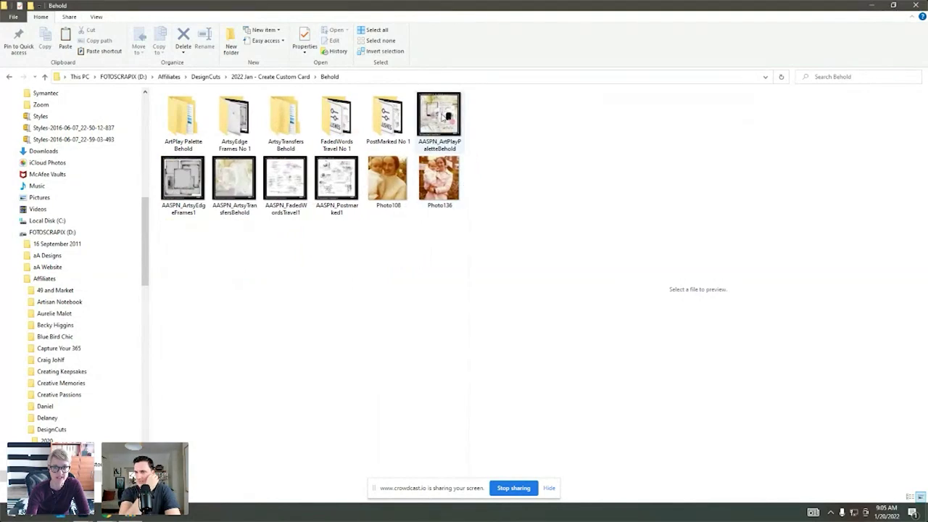
click(444, 116)
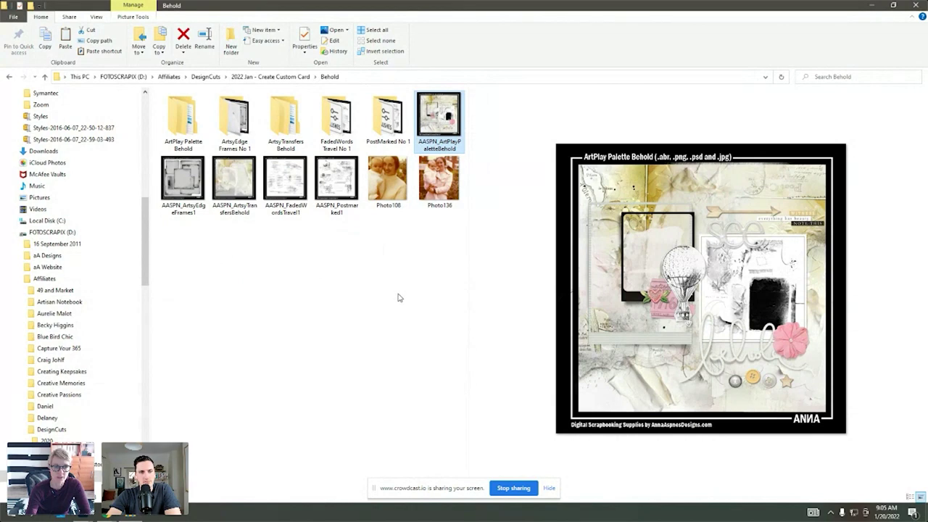
click(183, 181)
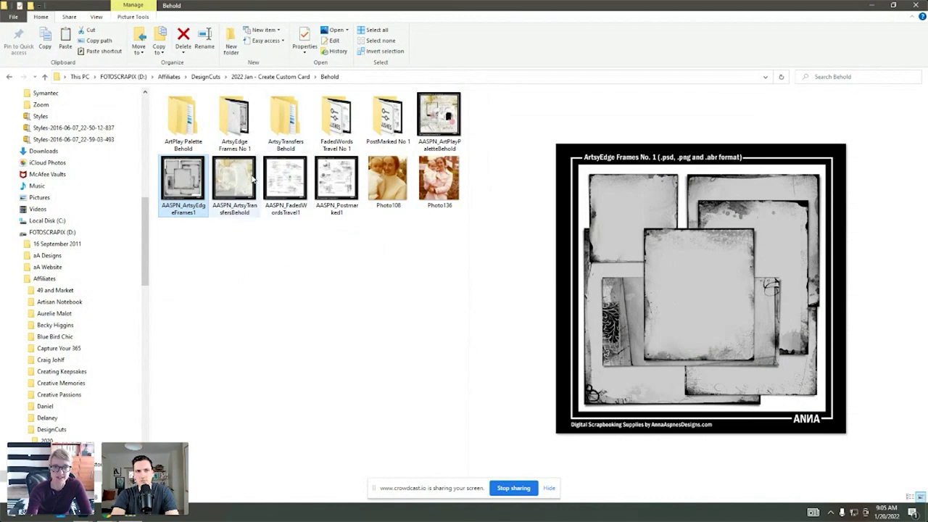
click(405, 190)
click(440, 195)
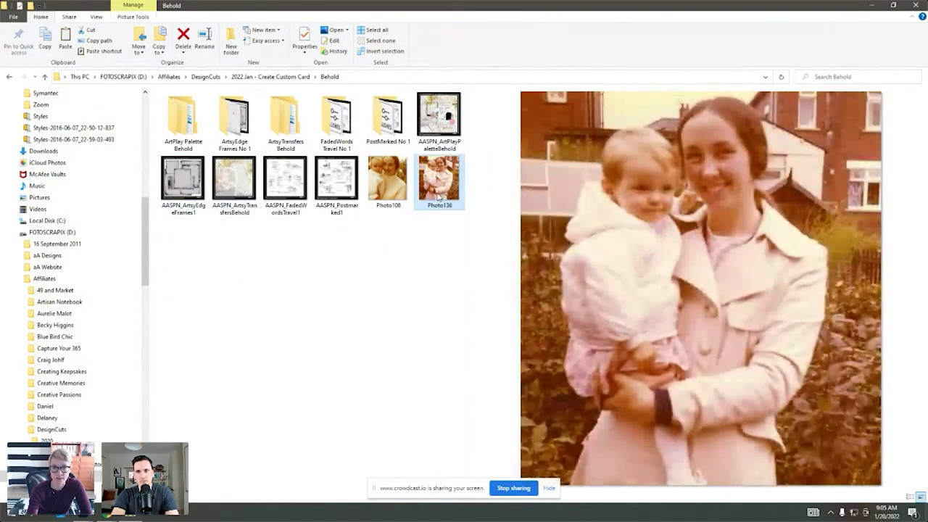
click(395, 190)
click(437, 189)
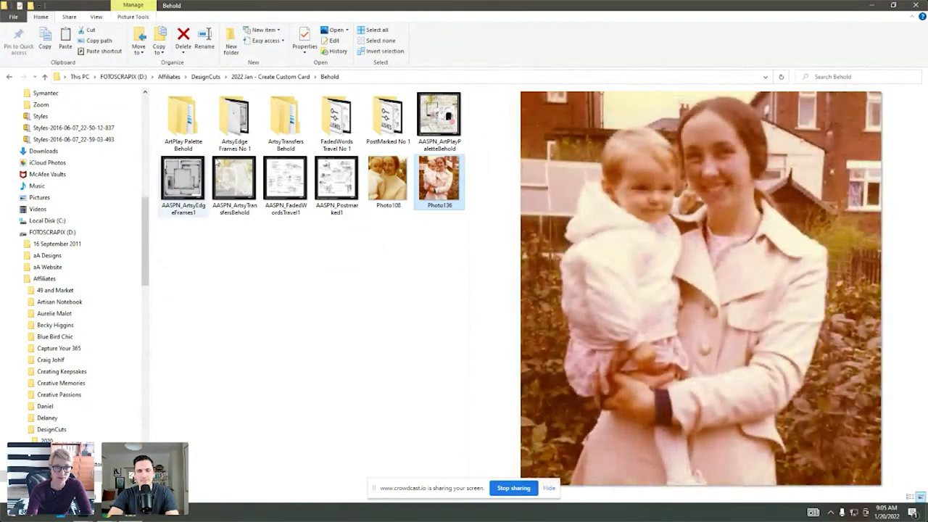
click(242, 183)
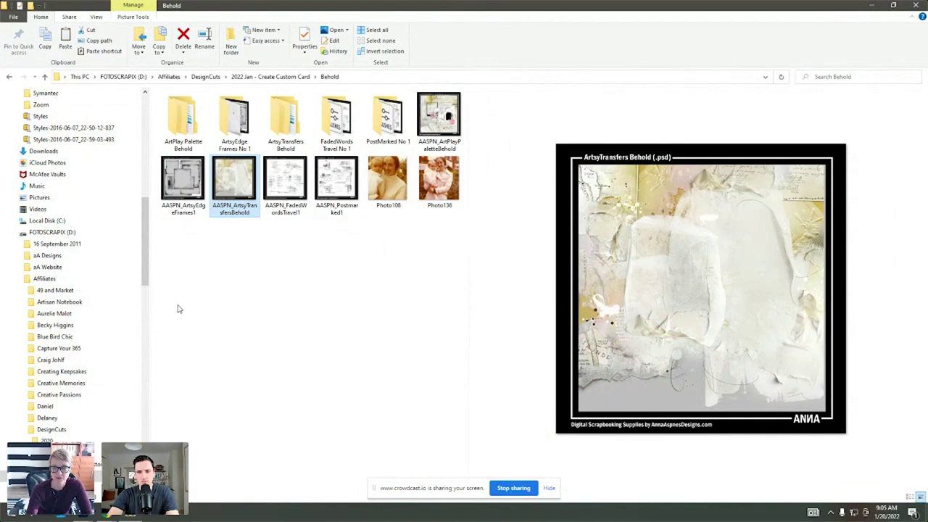
Open ArtPlay Palette Behold > B > Transfers and Overlays and preview Transfer4, Transfer6, Transfer1 and Transfer2.
double_click(183, 117)
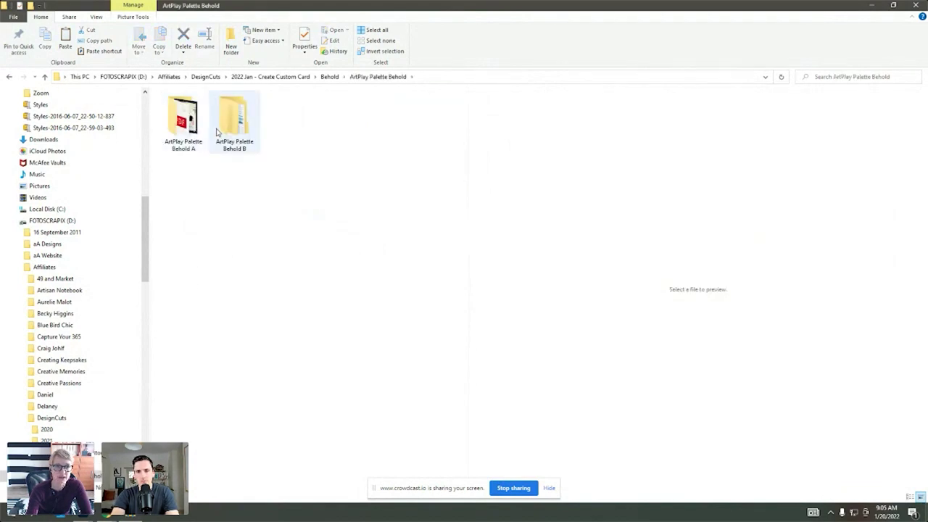
double_click(228, 127)
double_click(216, 110)
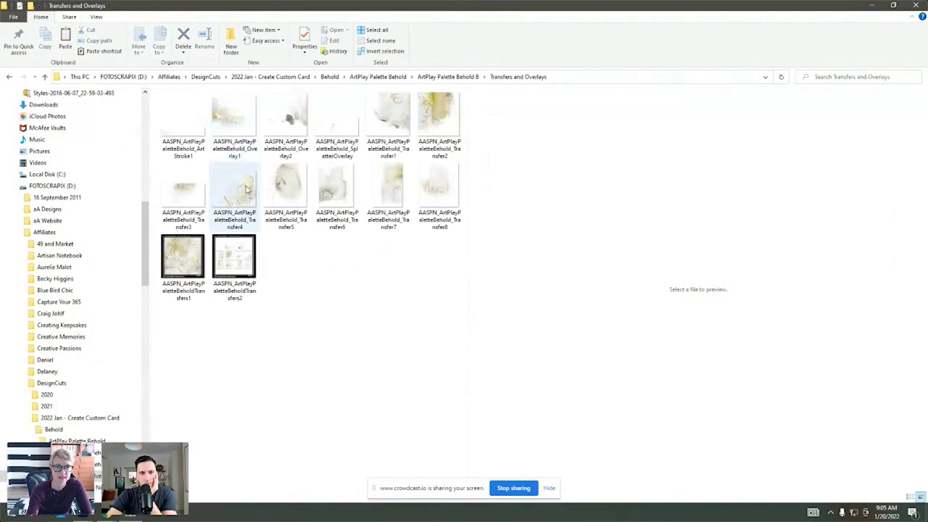
click(243, 190)
click(347, 193)
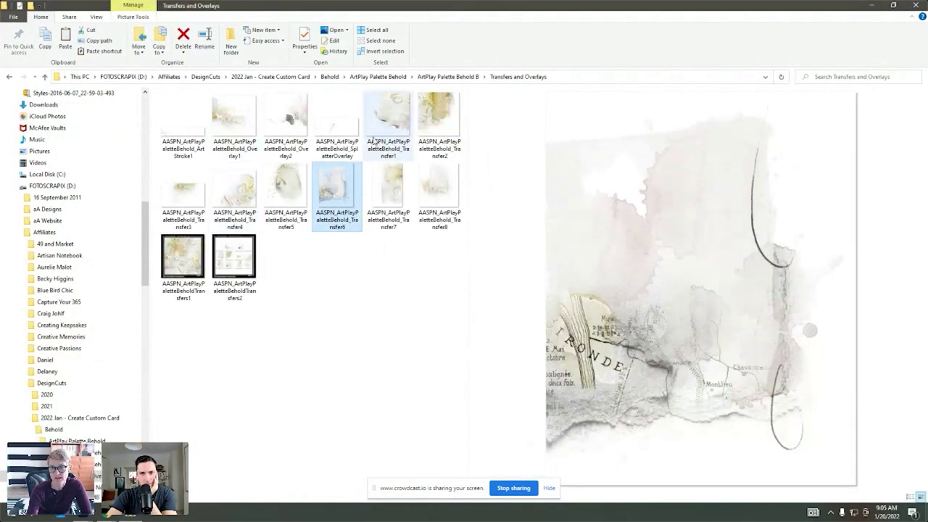
click(394, 116)
click(435, 116)
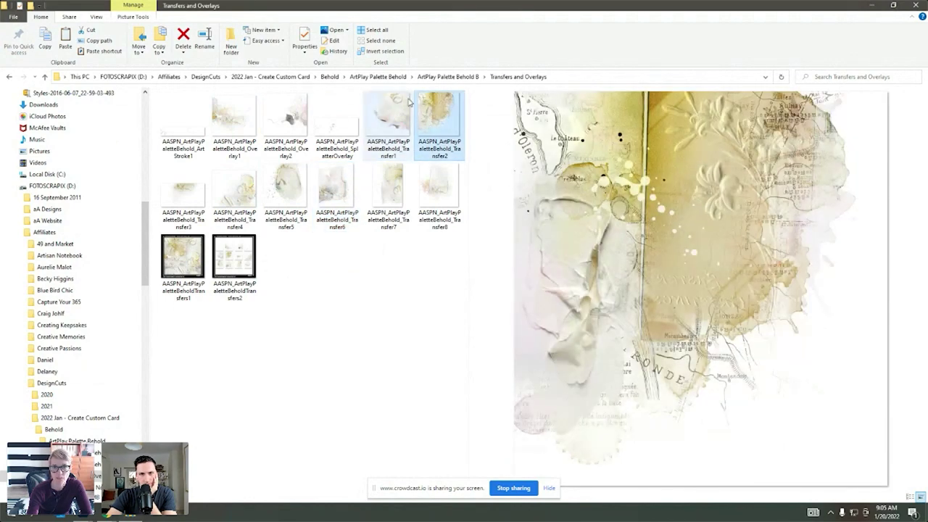
Back in Behold, preview the ArtsyTransfers, FadedWords Travel No. 1 and PostMarked No. 1 images, then go up to 2022 Jan - Create Custom Card.
click(330, 77)
click(234, 181)
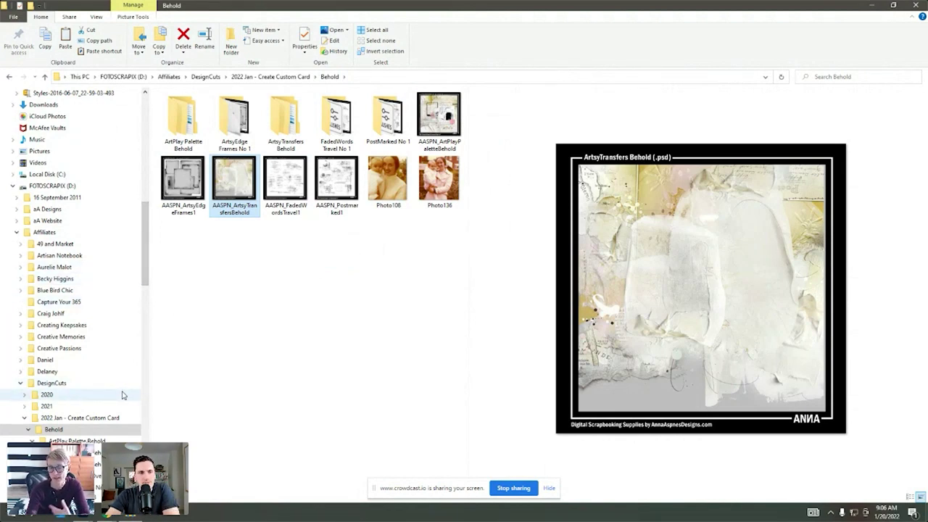
click(286, 187)
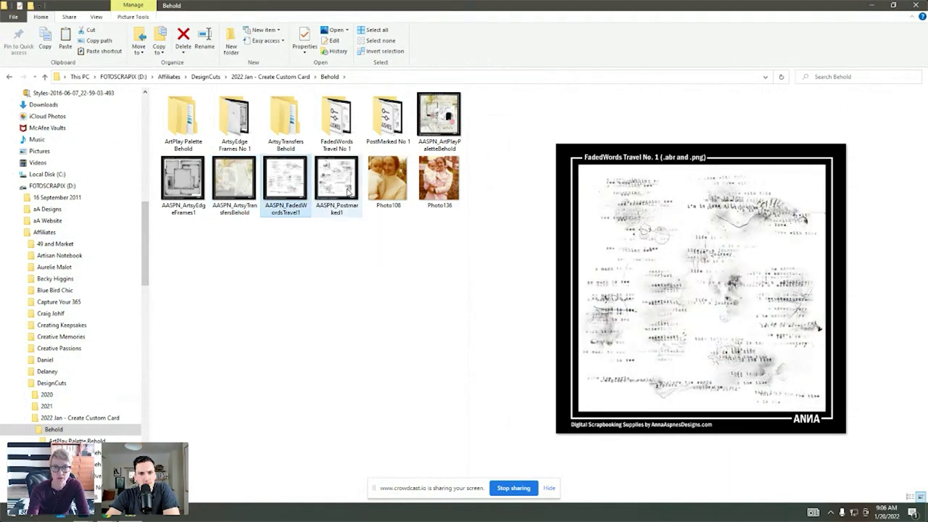
click(343, 187)
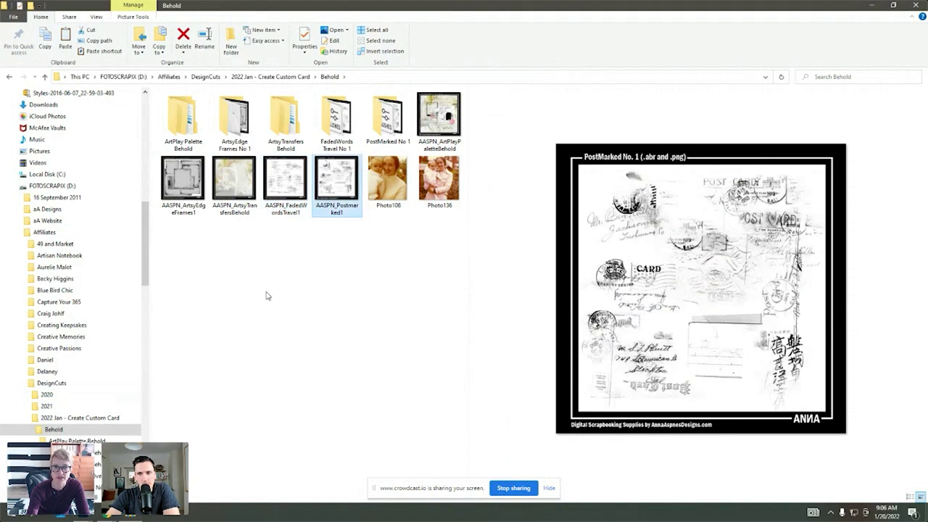
click(287, 78)
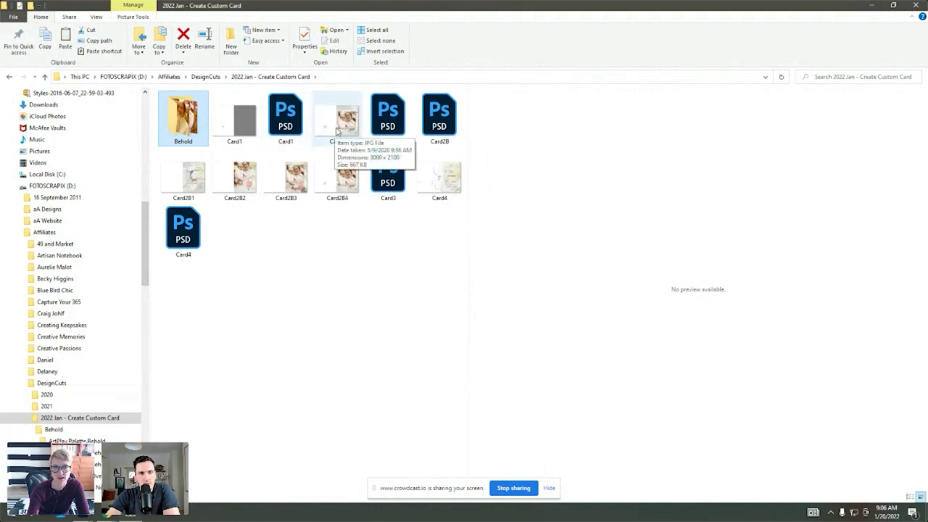
Preview the finished Card2B1, Card2B2, Card2B4 and Card4 card designs.
click(190, 180)
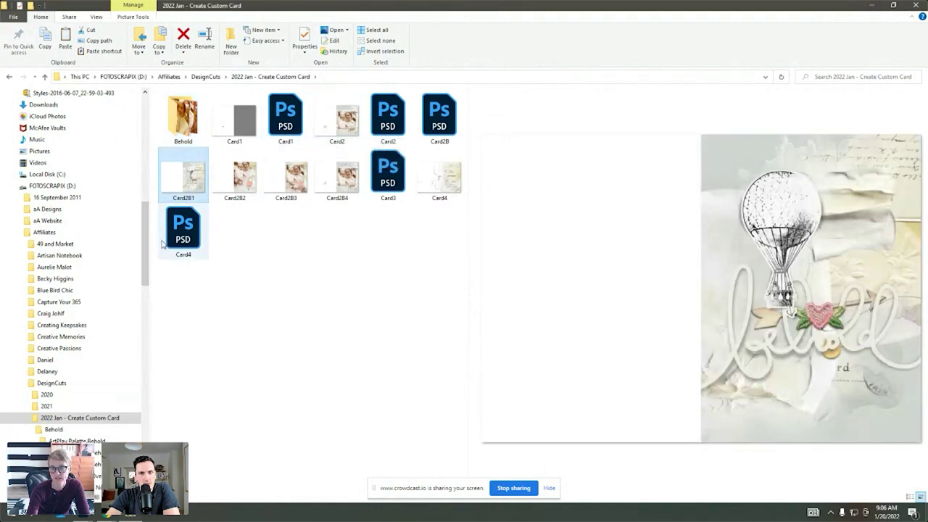
click(252, 188)
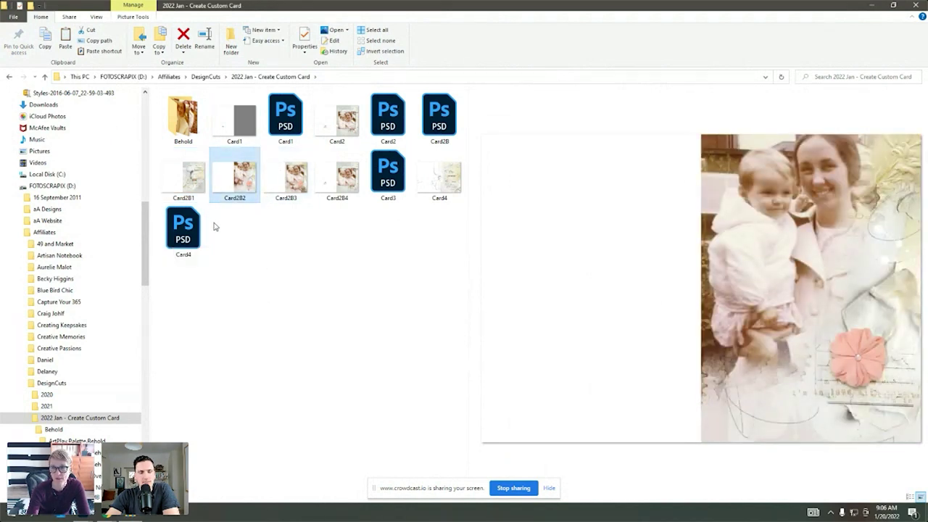
click(342, 187)
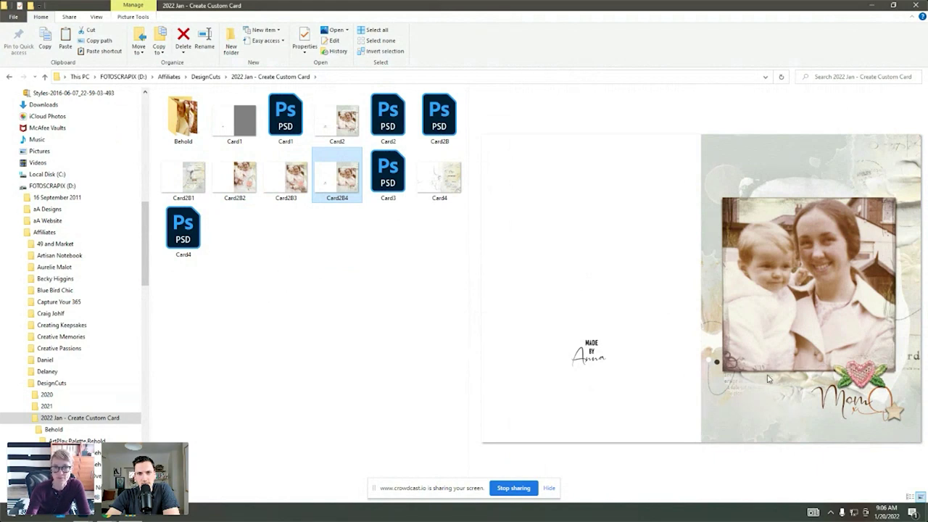
click(447, 180)
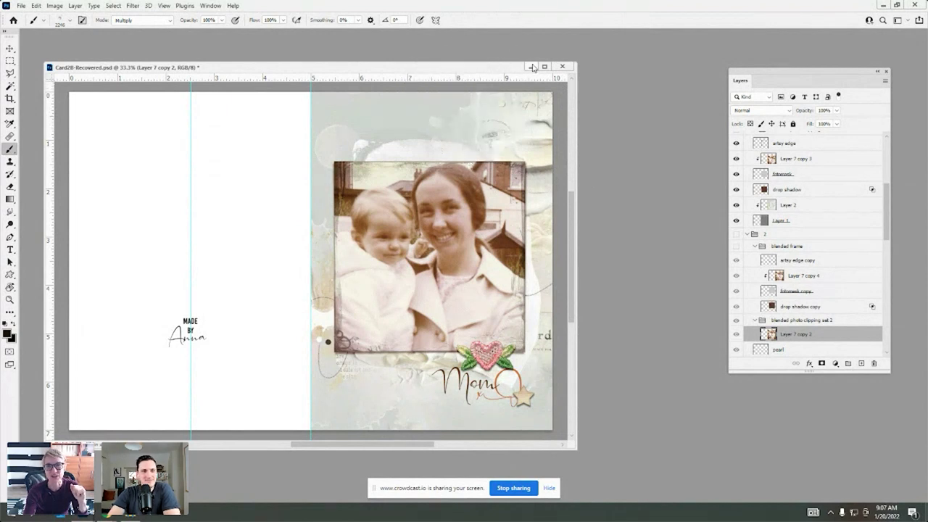
Minimize the finished Mom card document window.
click(531, 67)
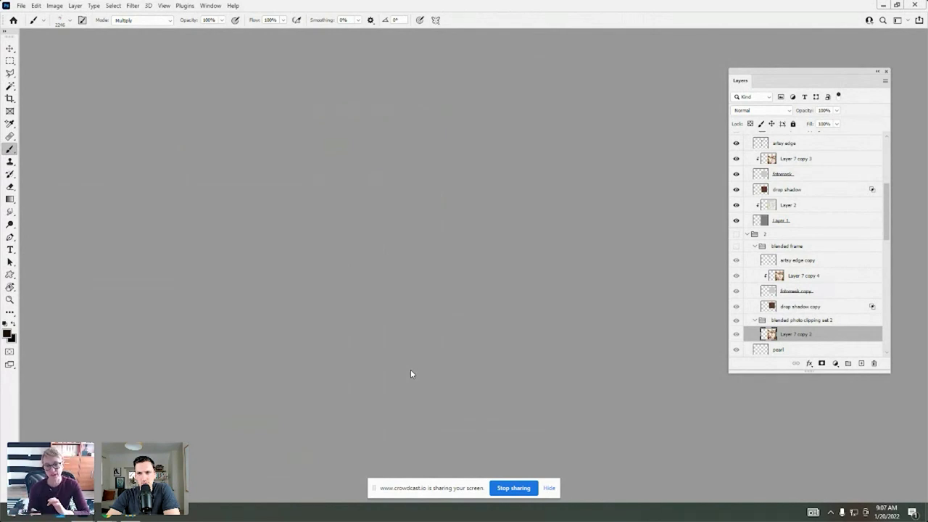
click(21, 5)
Create a new 10 × 7 inch document at 300 pixels/inch.
click(29, 16)
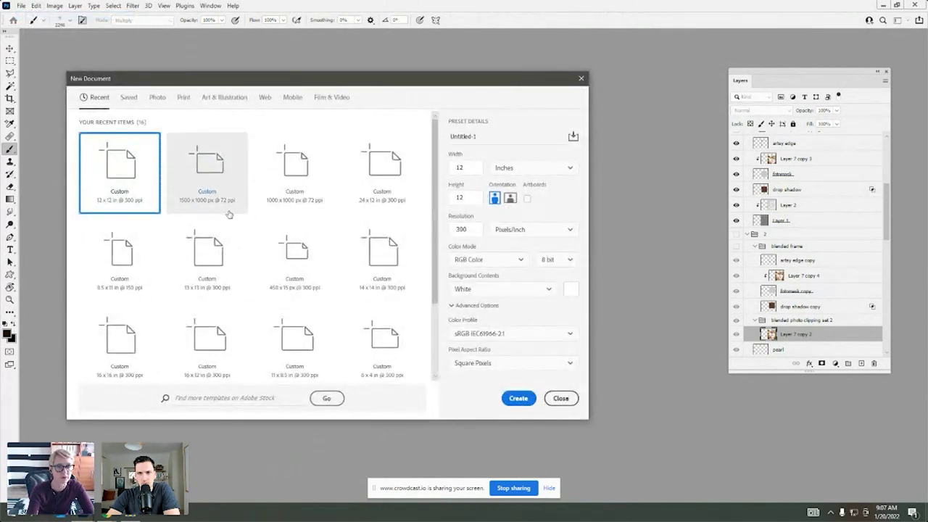
double_click(470, 167)
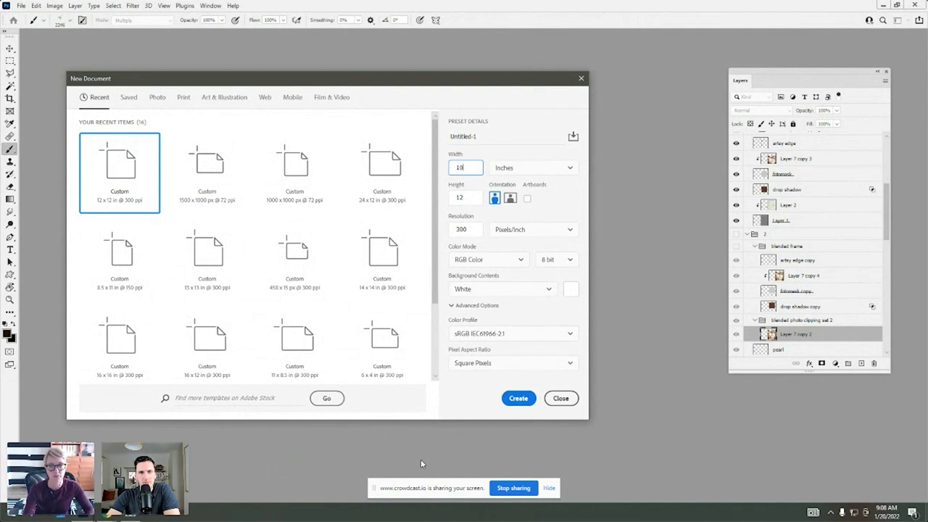
click(470, 196)
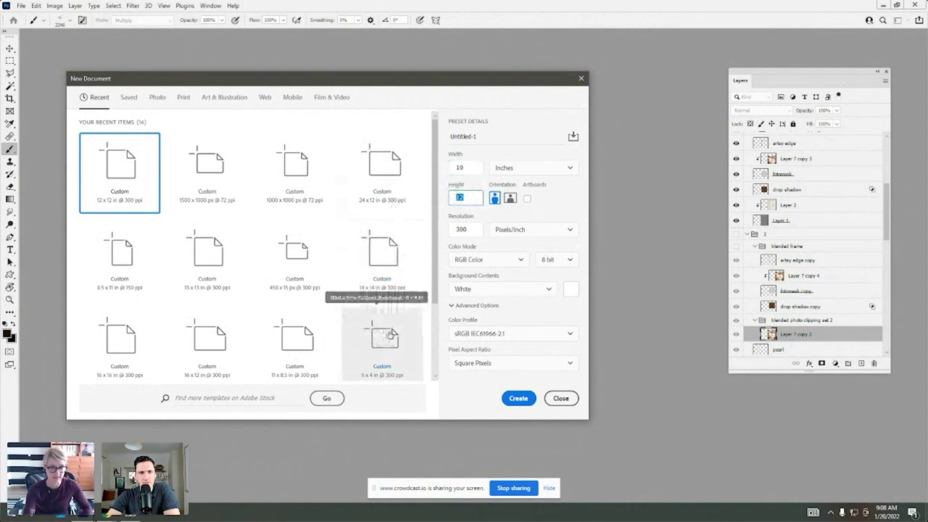
text(7)
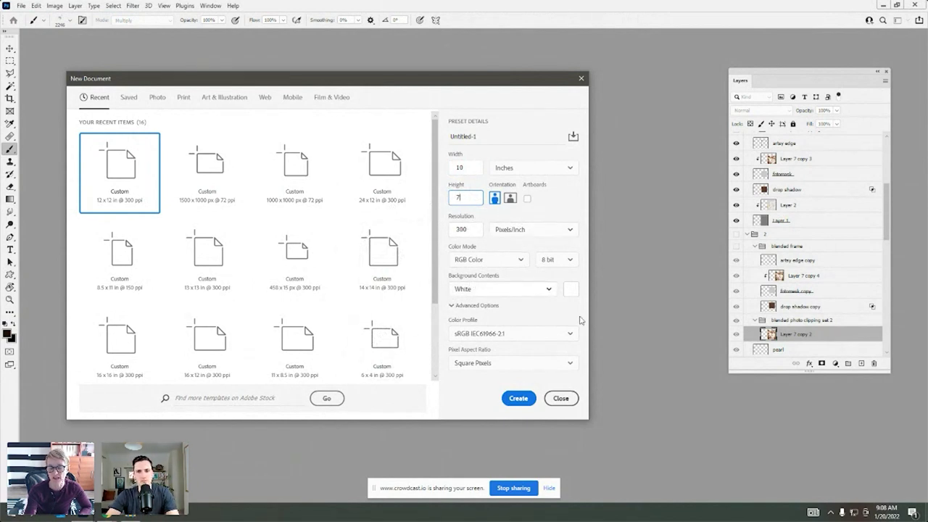
click(519, 399)
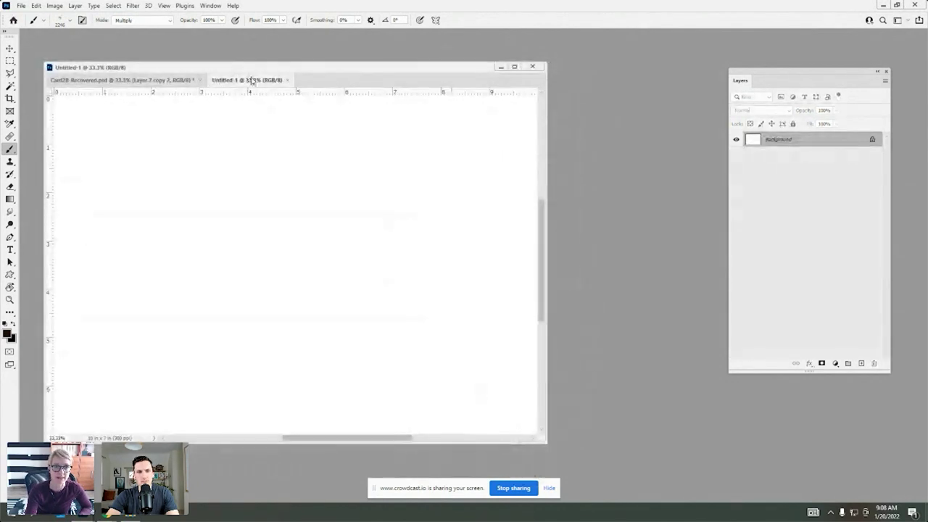
Float the new document in its own window and move the old card window aside.
drag(251, 80, 201, 37)
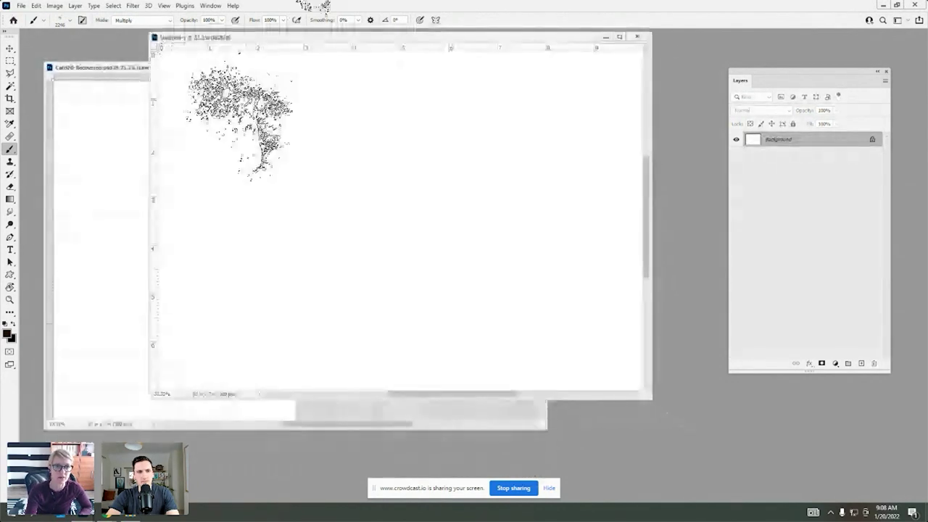
click(68, 80)
drag(68, 80, 25, 210)
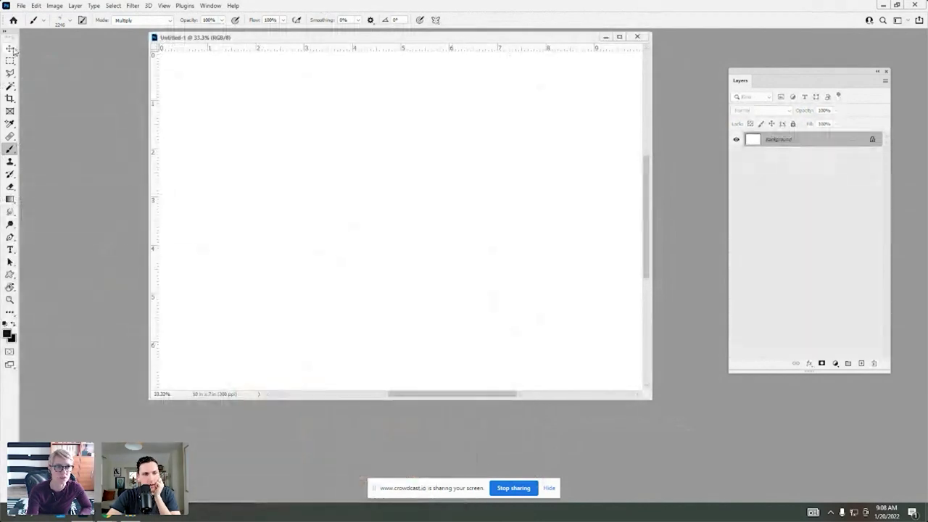
drag(195, 37, 151, 59)
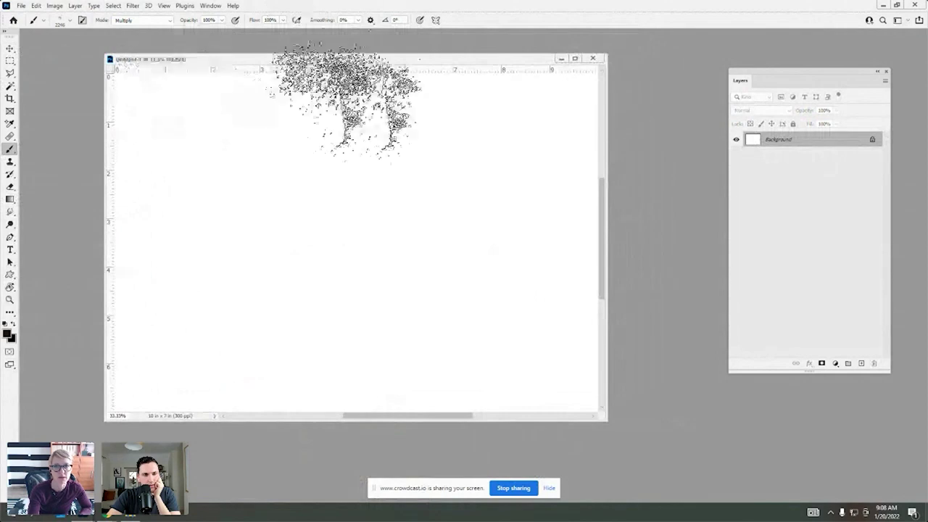
drag(608, 117, 679, 117)
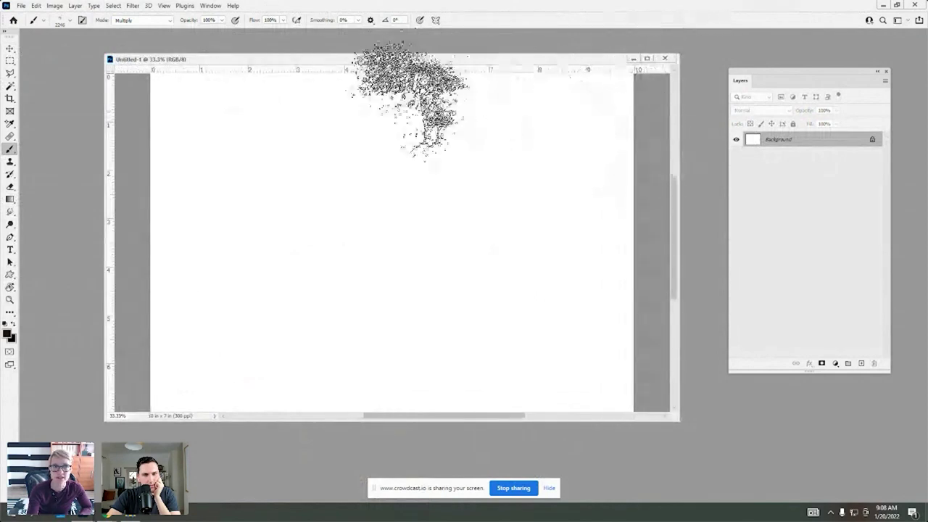
Show rulers, place a vertical guide at the 5-inch centre fold, and add Layer 1.
click(164, 5)
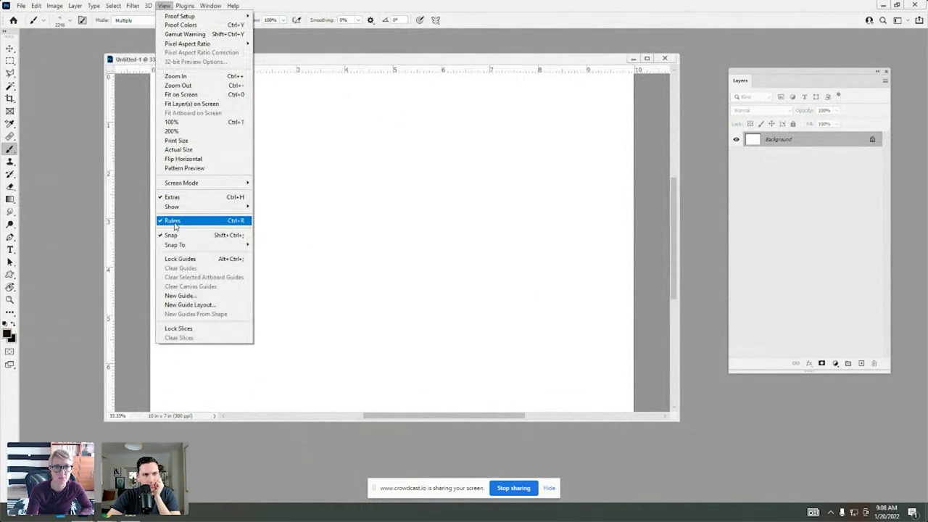
click(322, 67)
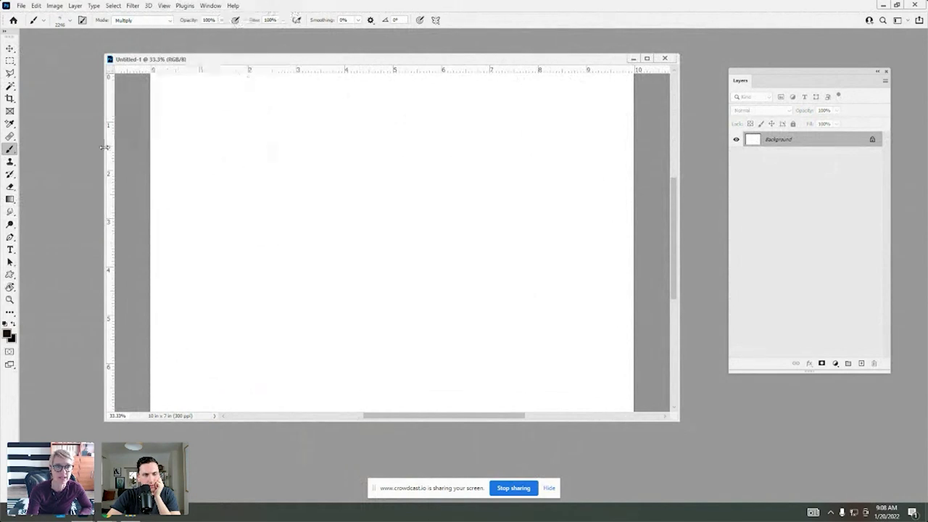
drag(109, 155, 396, 158)
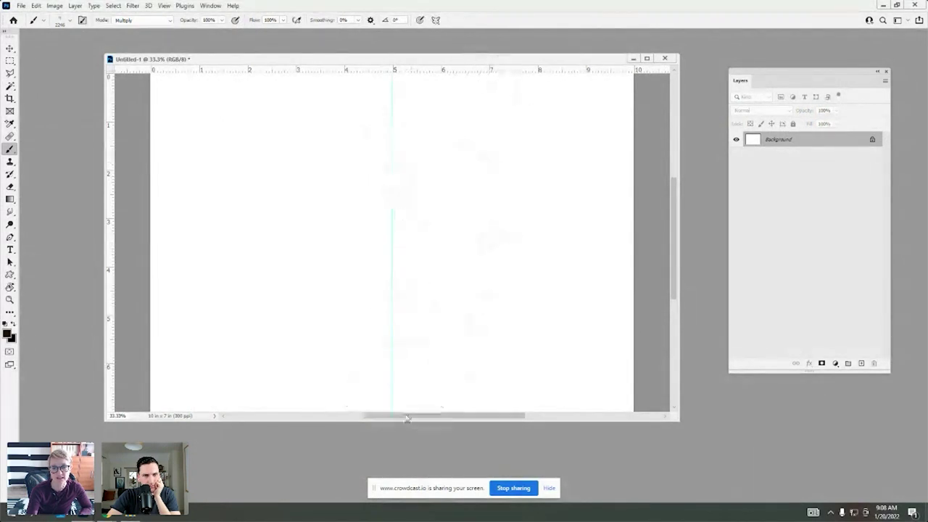
drag(409, 420, 409, 491)
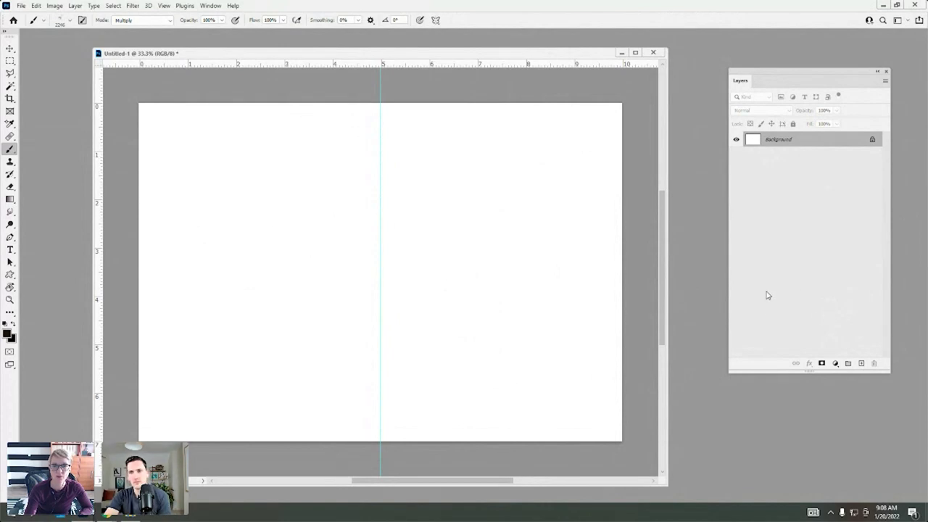
click(862, 365)
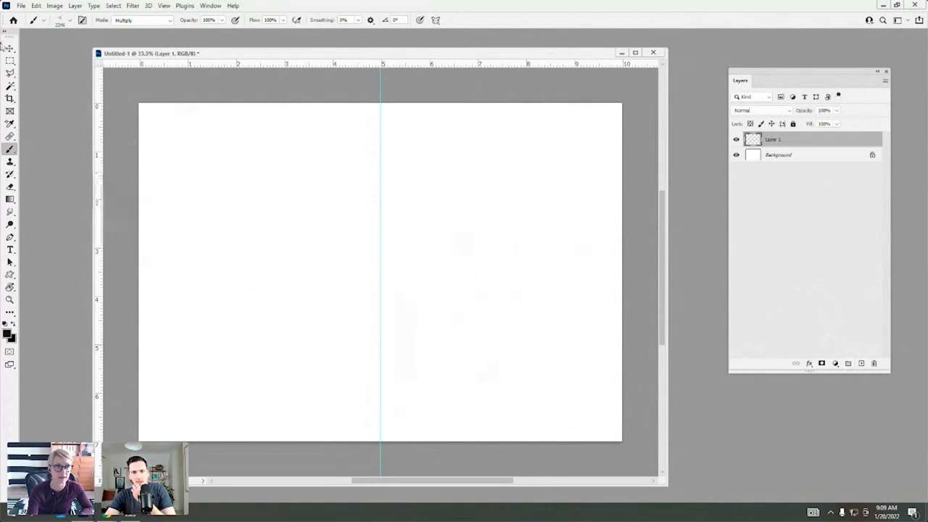
Fill a marquee of the card's right half, from the centre guide, with 50% Gray.
key(m)
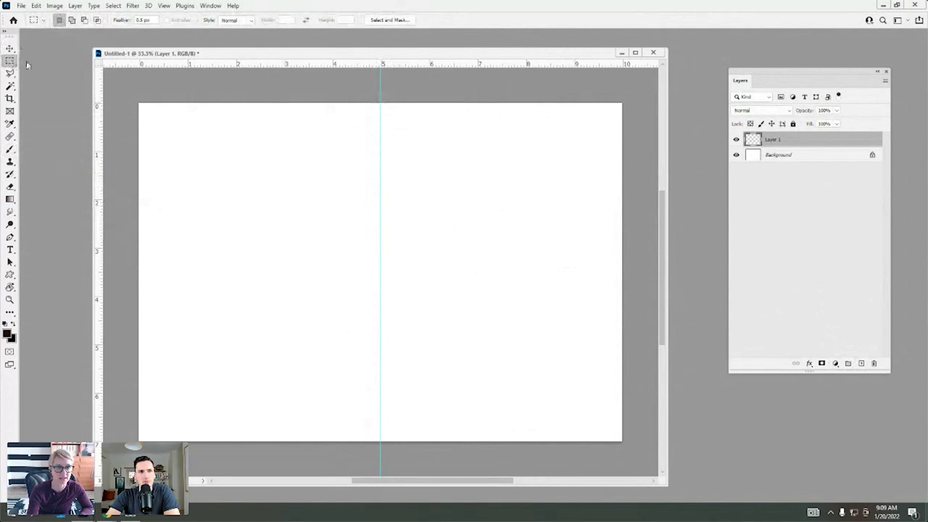
drag(380, 97, 648, 447)
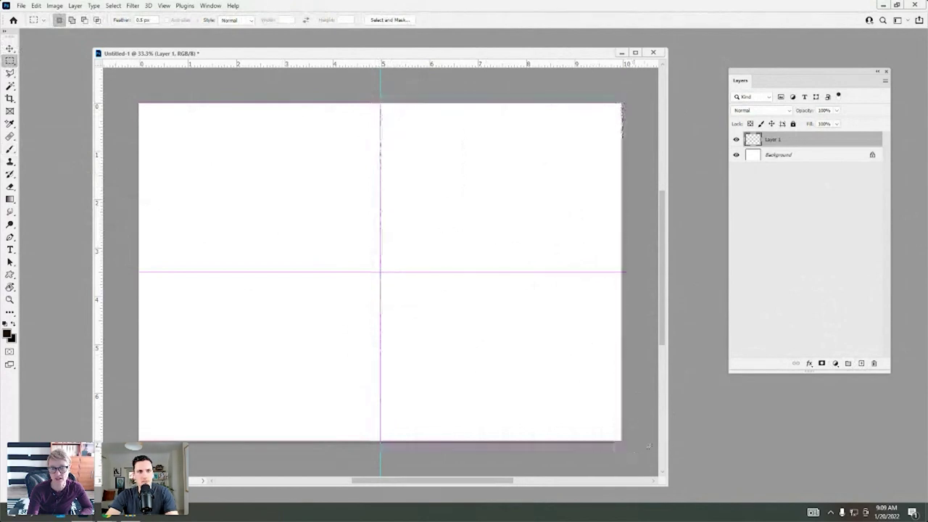
click(35, 7)
click(65, 141)
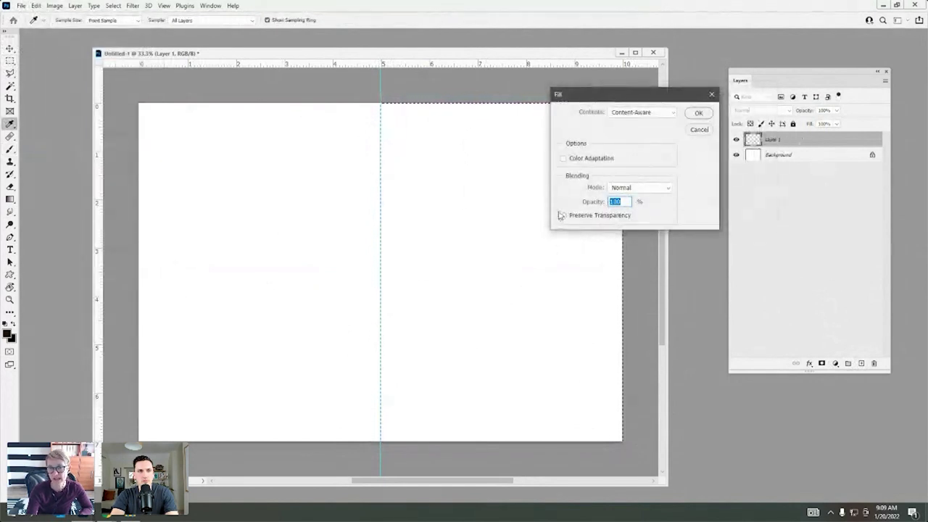
click(672, 114)
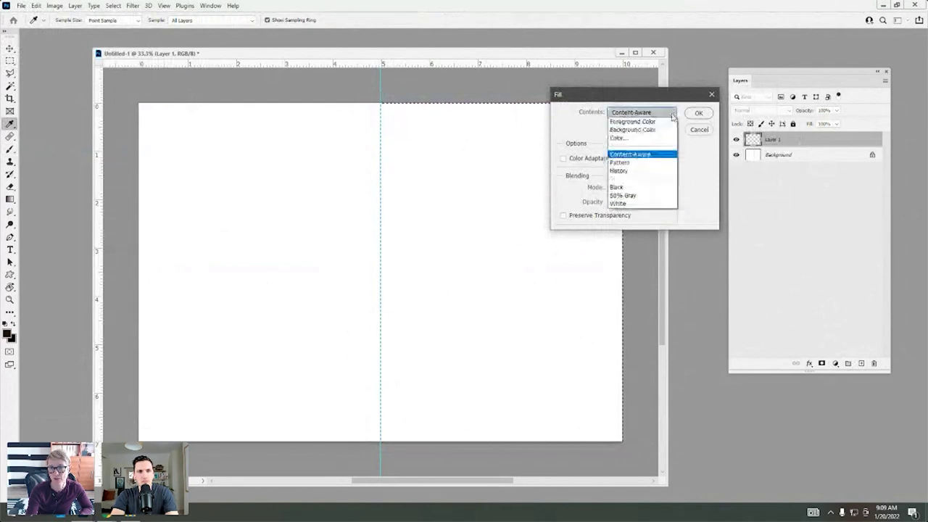
click(628, 196)
click(704, 117)
key(m)
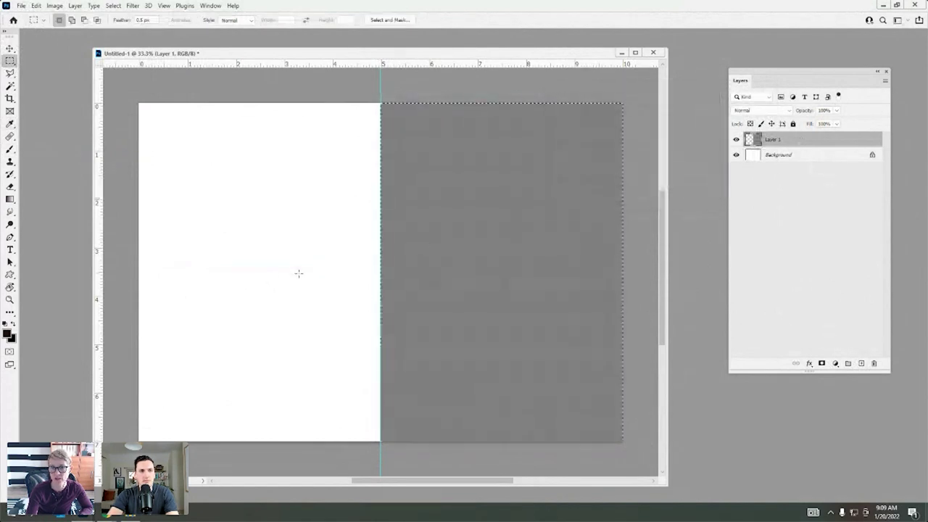
click(737, 140)
click(736, 140)
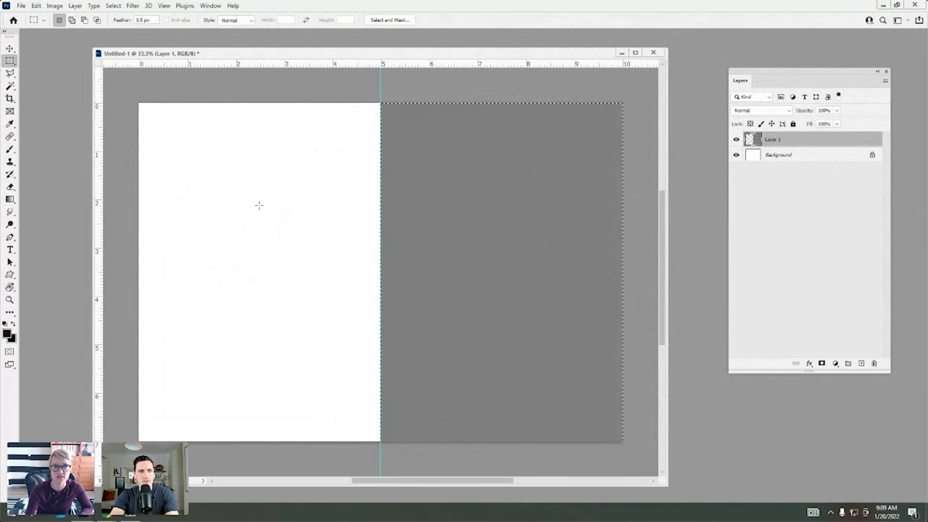
Check the finished reference card, then add a vertical guide near 2.5 in and a horizontal guide at 5 in.
drag(287, 55, 278, 46)
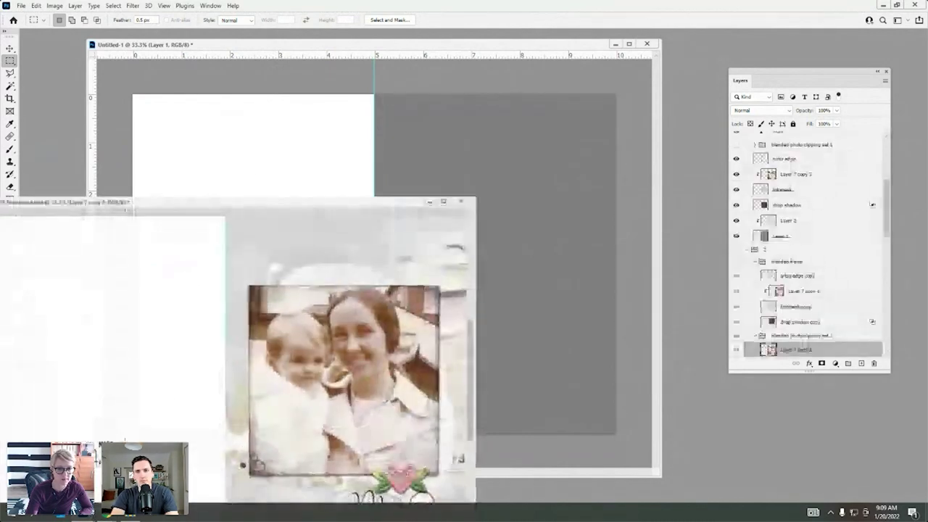
click(116, 510)
drag(263, 201, 527, 92)
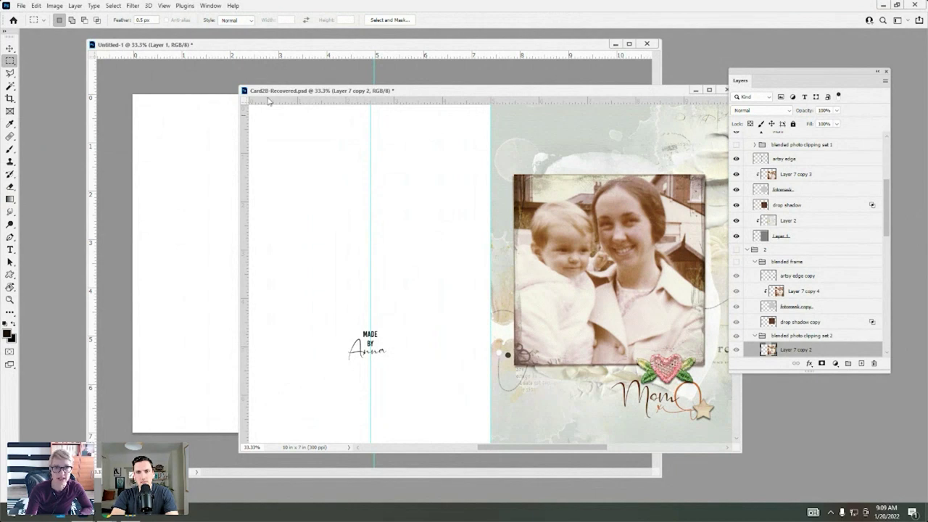
click(236, 45)
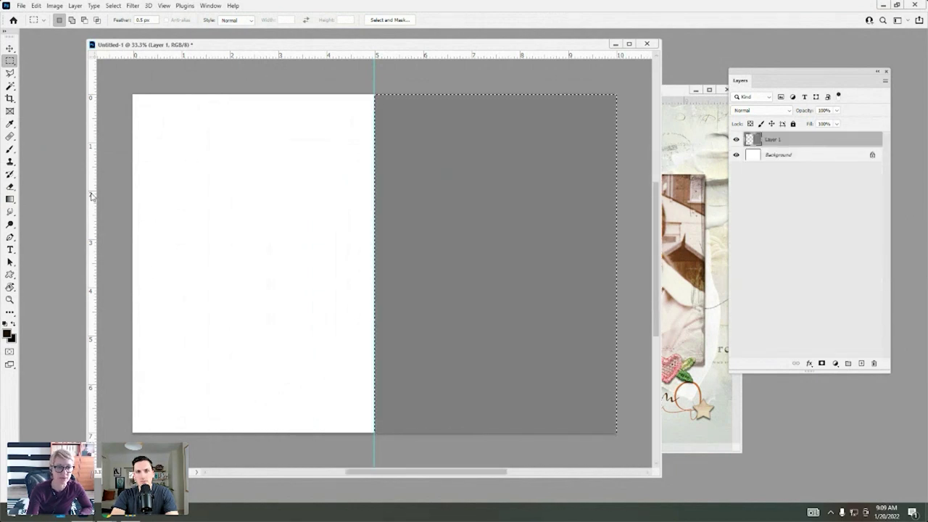
drag(91, 194, 255, 193)
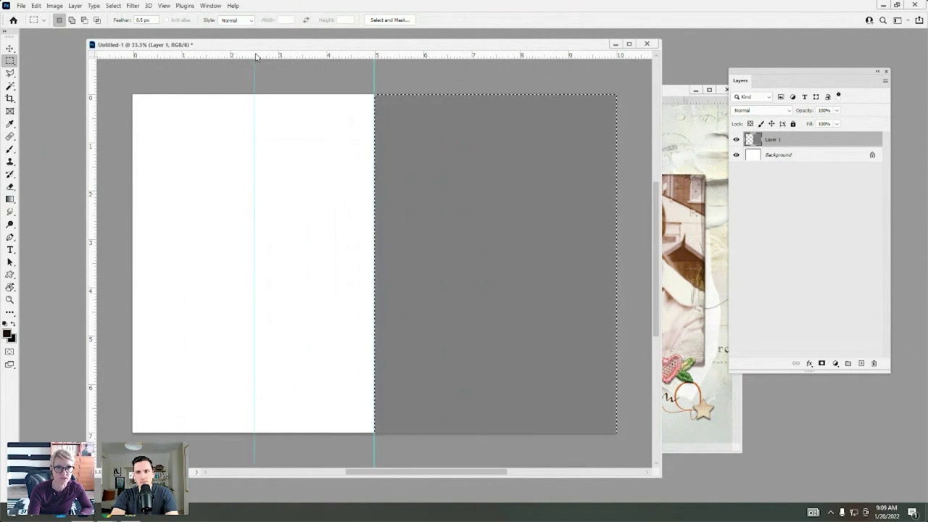
drag(261, 56, 217, 337)
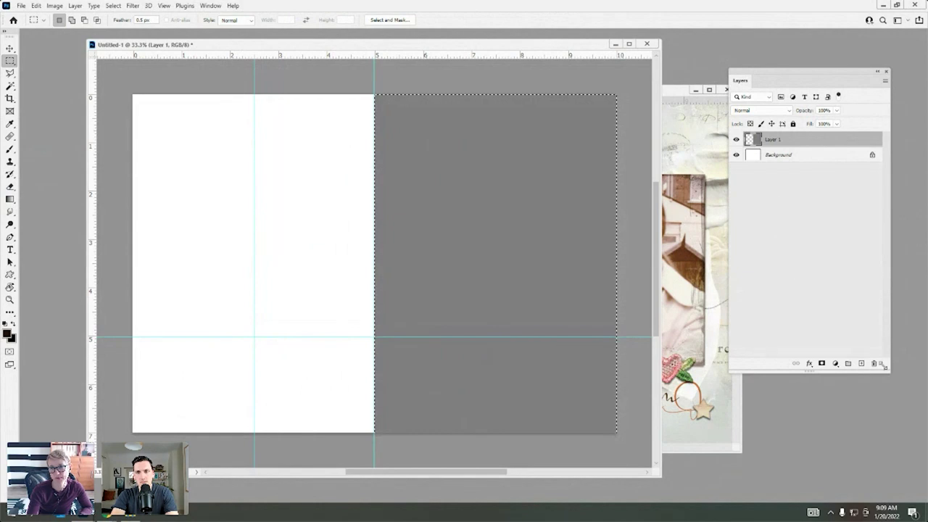
Add a 14 pt 'Created By' text layer just above the 5-inch horizontal guide.
click(861, 363)
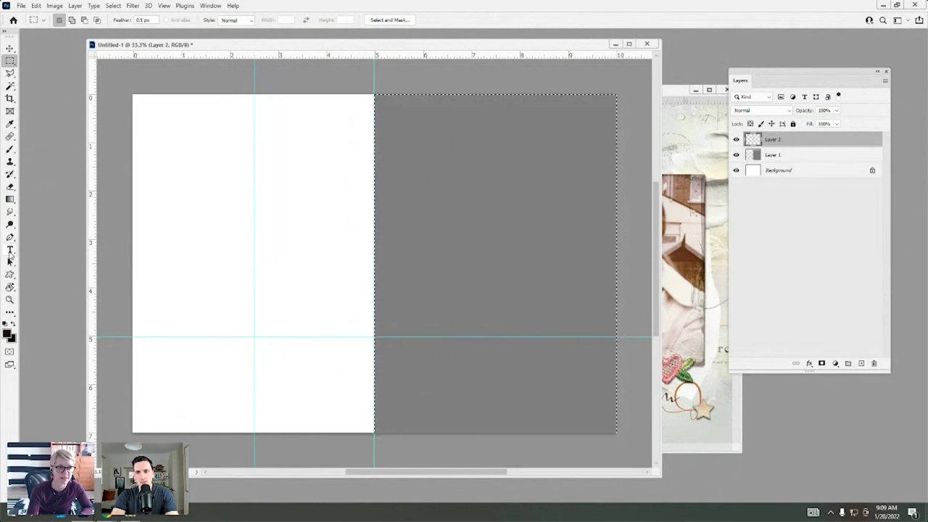
click(11, 249)
click(247, 316)
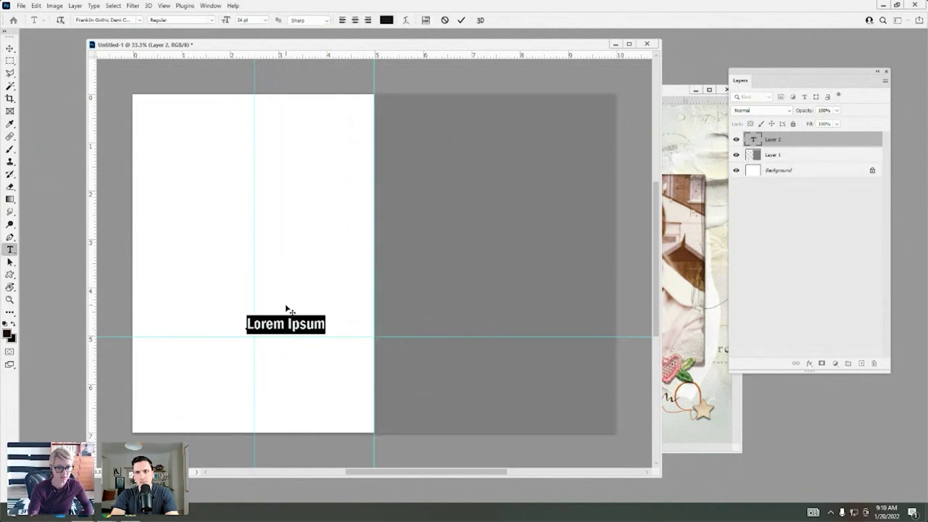
text(Create)
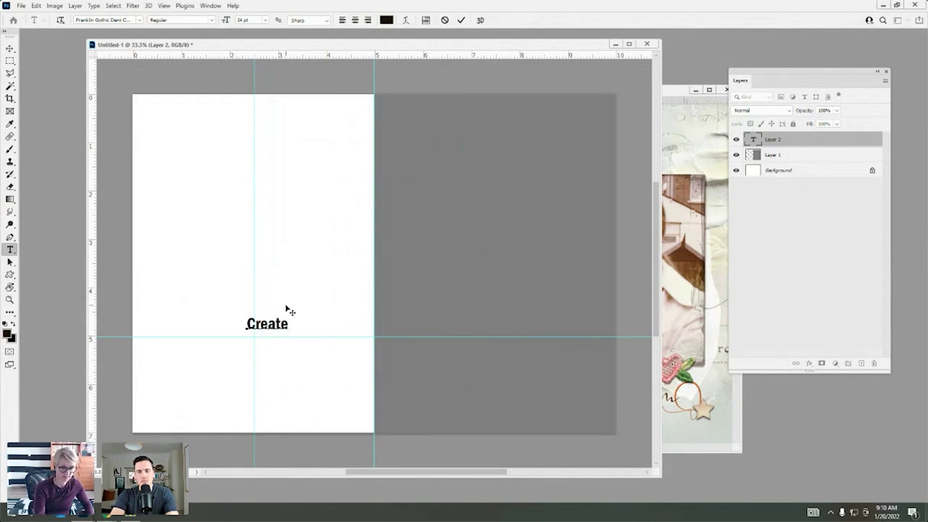
text(d By)
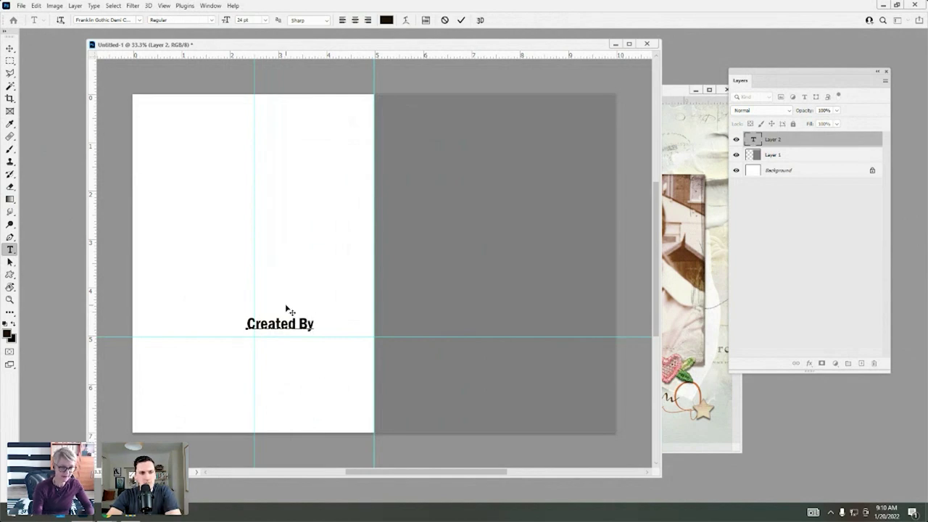
click(461, 21)
click(267, 20)
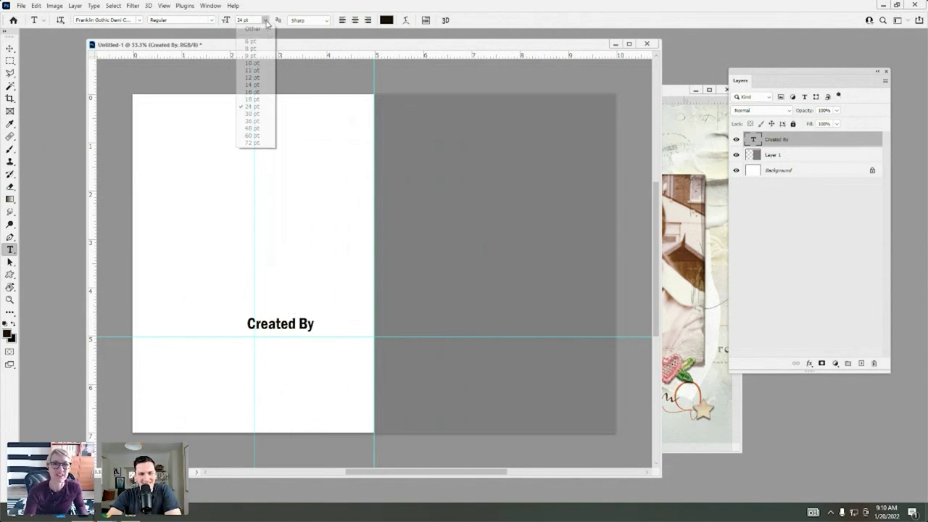
click(252, 85)
click(10, 48)
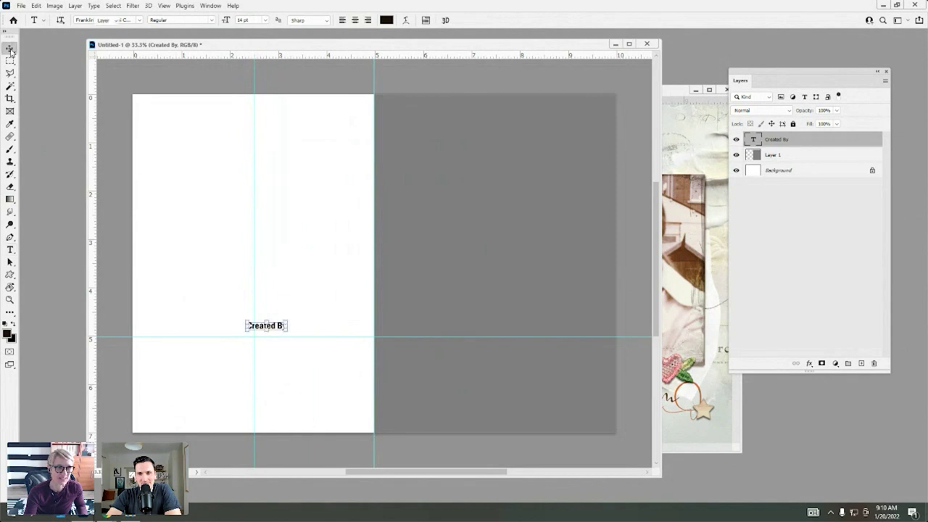
drag(279, 328, 262, 336)
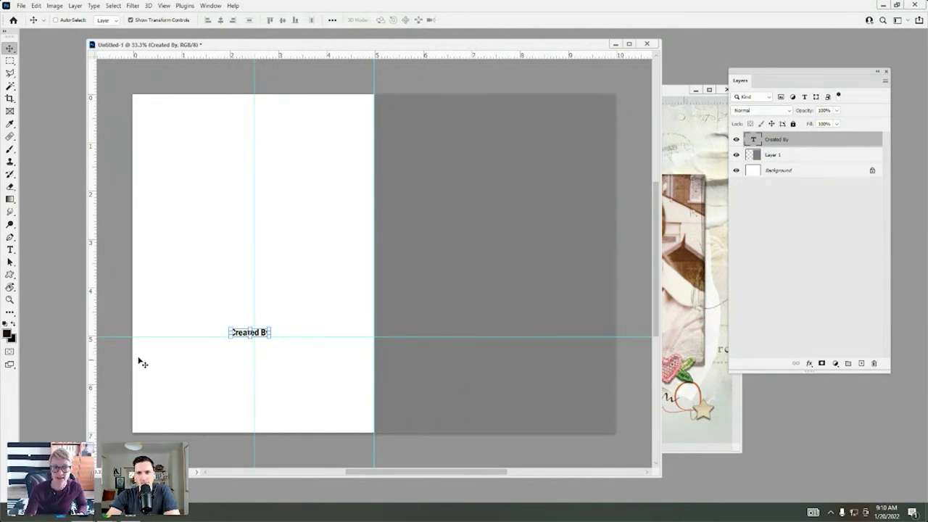
Add the creator's name as a new text layer in 72 pt England script font.
click(9, 249)
click(224, 369)
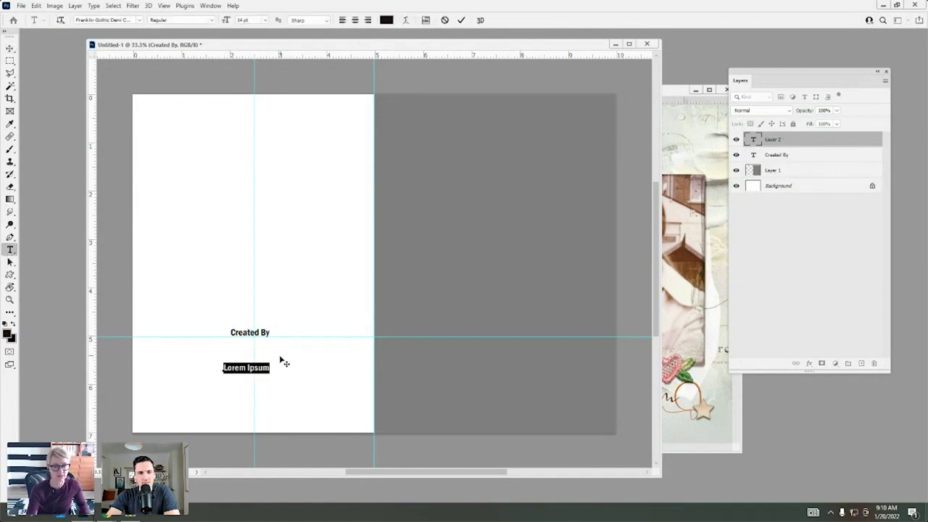
text(Anna)
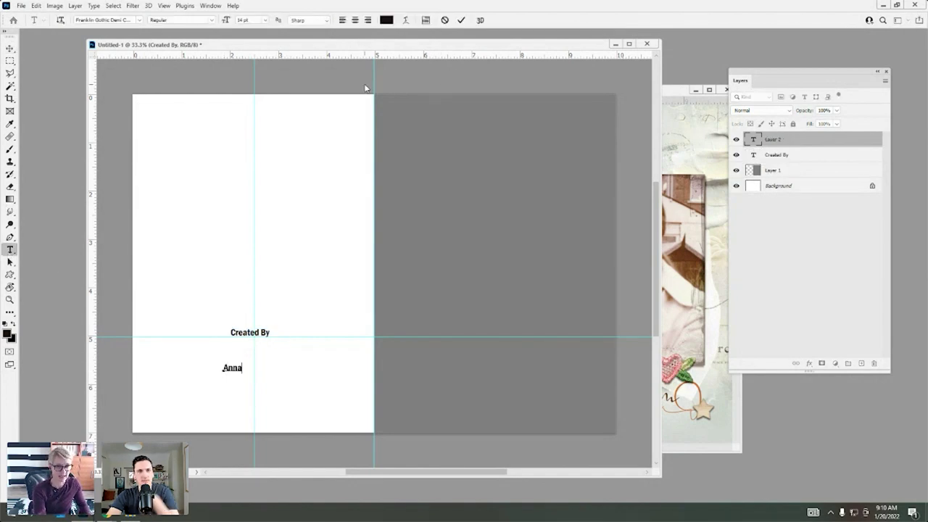
click(461, 19)
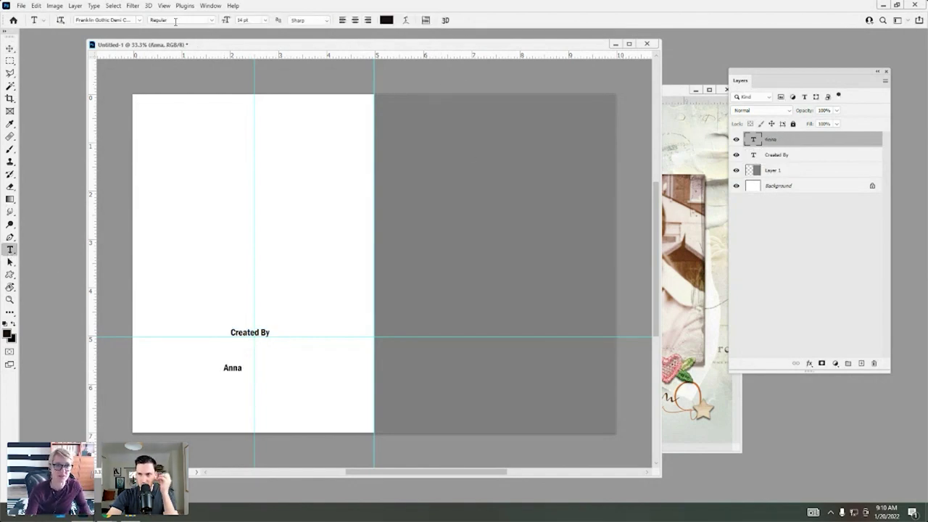
click(140, 19)
click(206, 64)
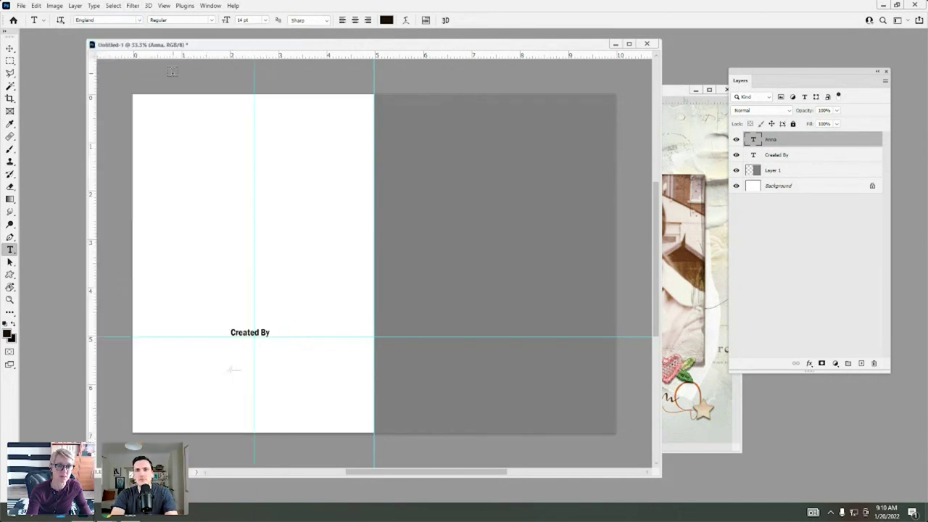
click(266, 19)
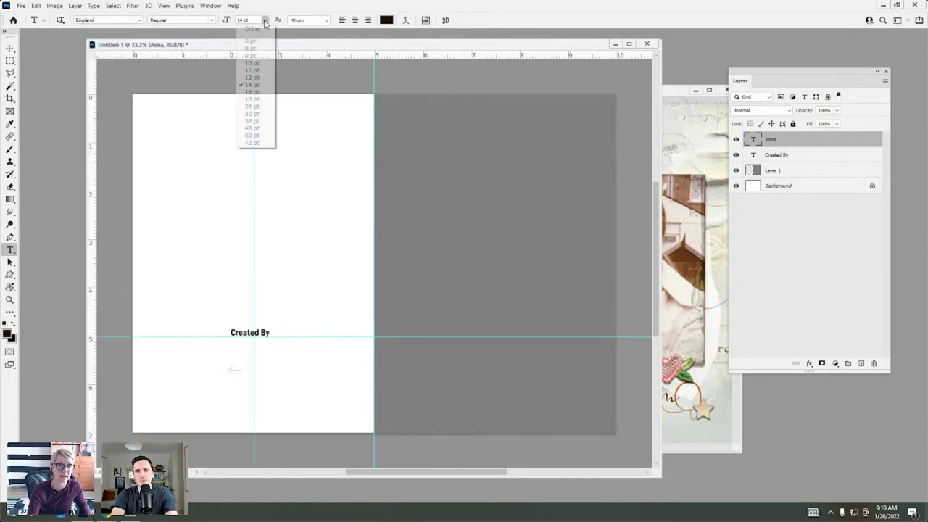
click(256, 142)
Position the name under Created By, minimize the photo window, and delete the horizontal guide.
click(10, 48)
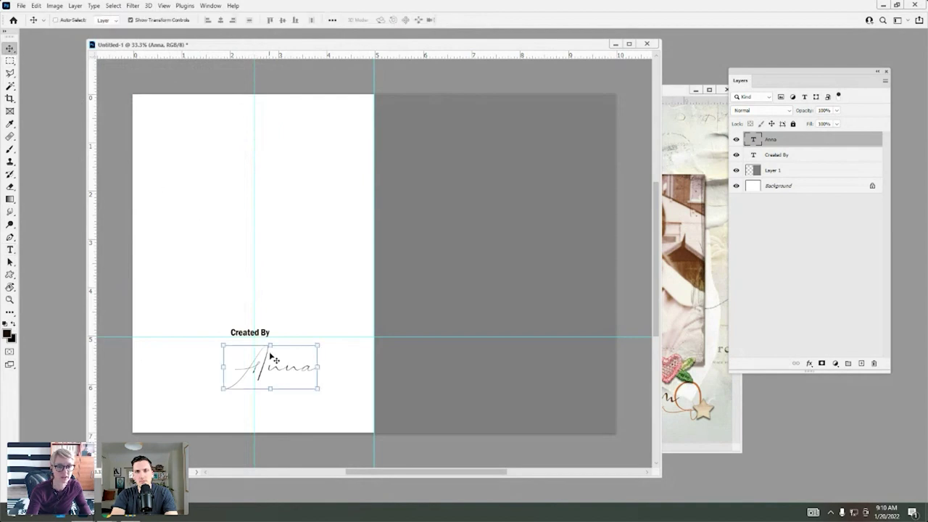
drag(271, 356, 254, 341)
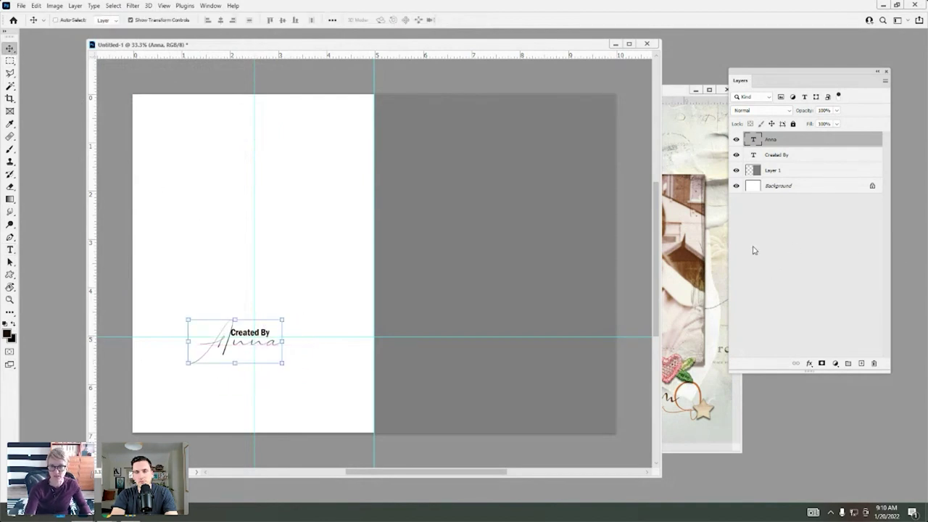
click(695, 90)
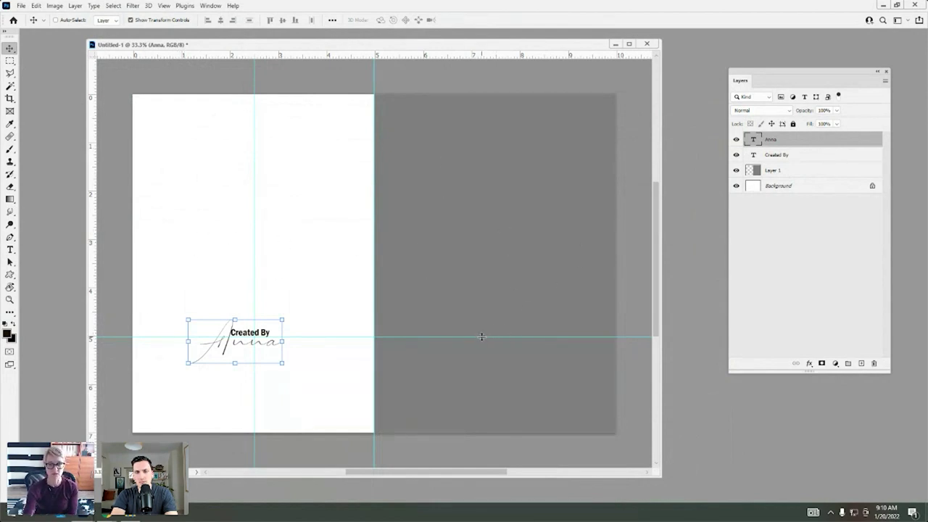
drag(482, 337, 524, 490)
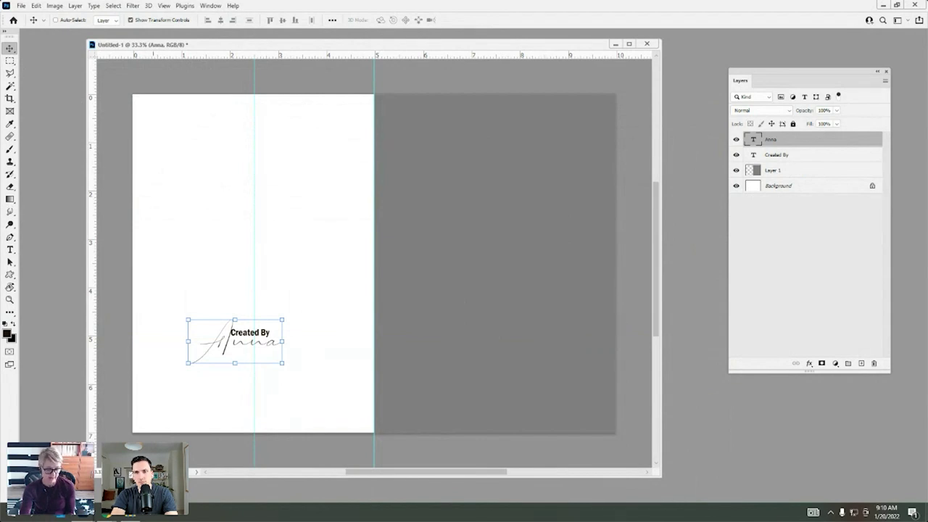
In File Explorer, open Behold > ArtPlay Palette Behold > A > BrushSet.
click(133, 517)
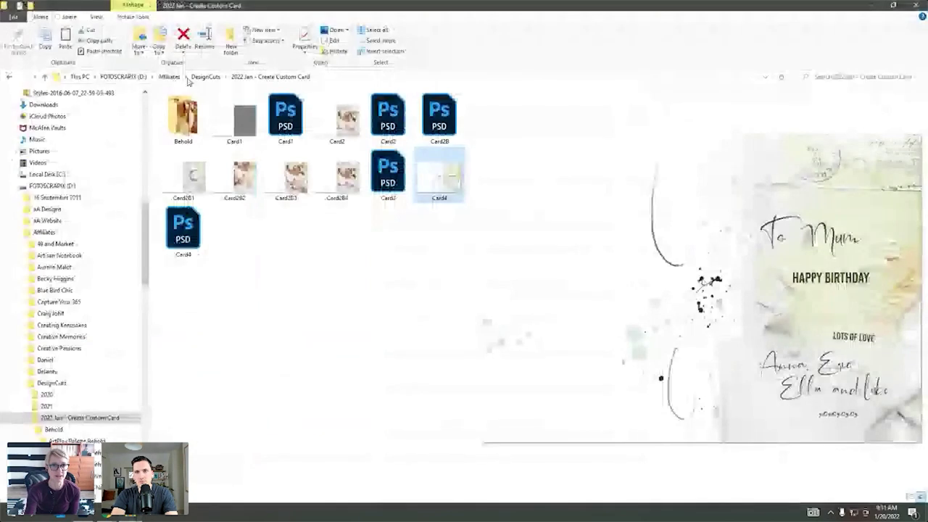
double_click(182, 114)
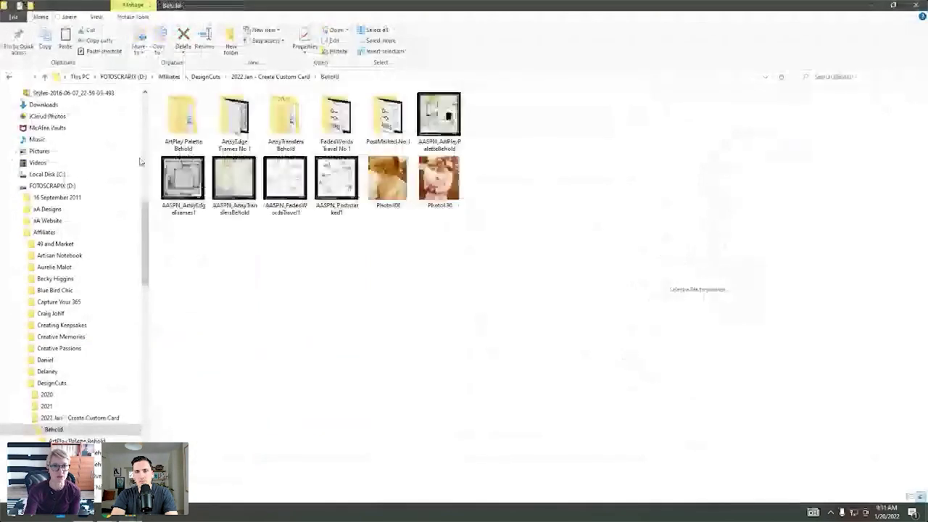
double_click(183, 114)
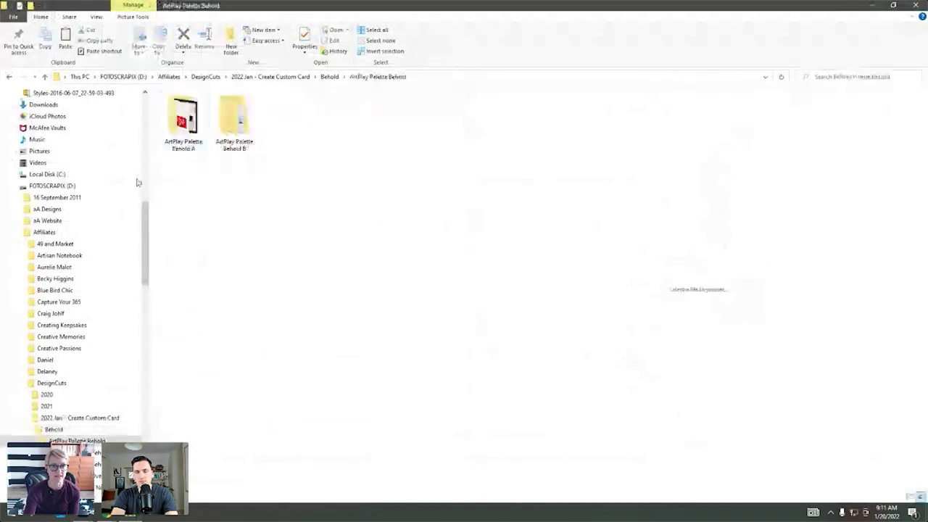
double_click(190, 129)
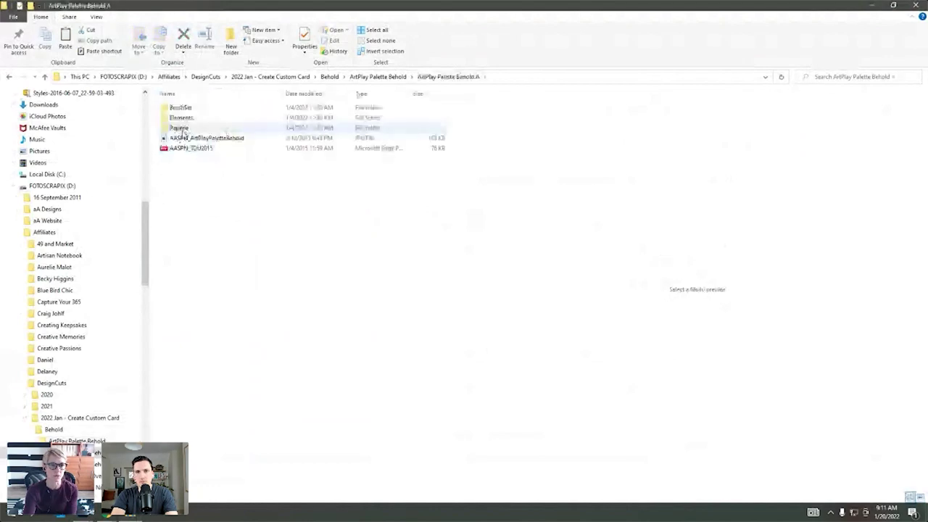
double_click(187, 108)
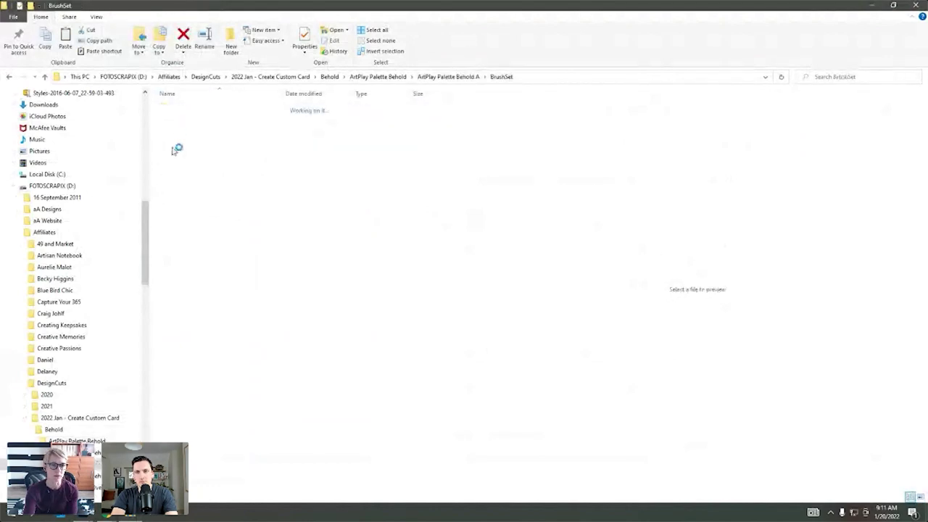
View the brushes as extra large icons in a widened list, then return to the Behold A folder.
click(96, 16)
click(107, 33)
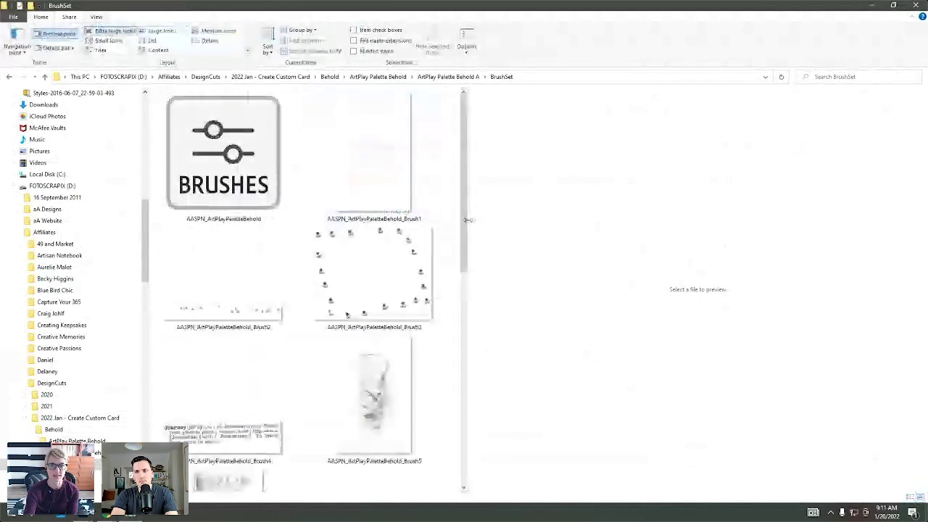
drag(470, 220, 795, 219)
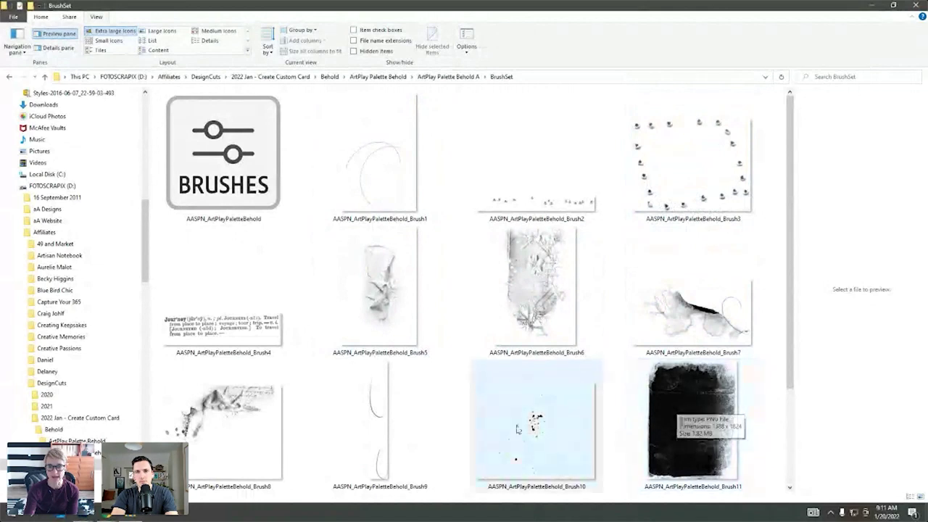
click(10, 78)
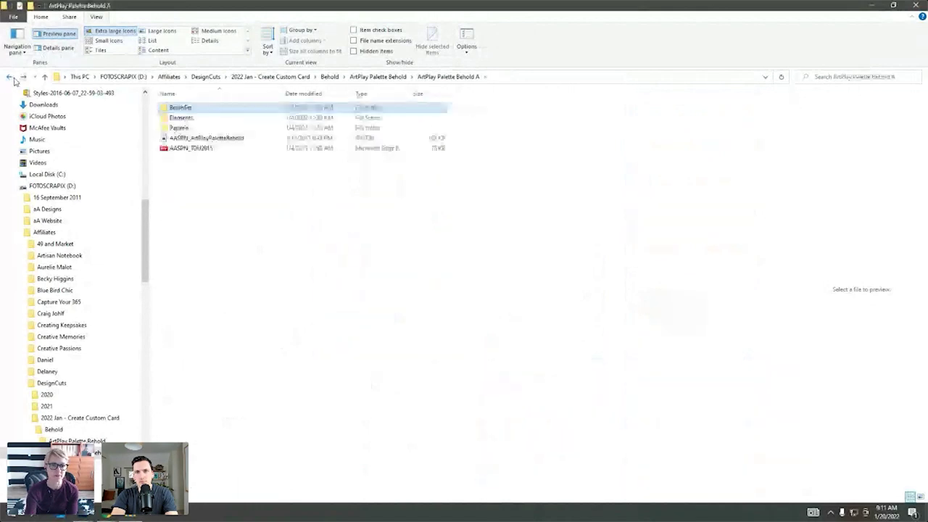
Preview the BraidGo, embroidered heart, ArrowWood and AcrylicWordSee items in the Elements folder.
double_click(171, 118)
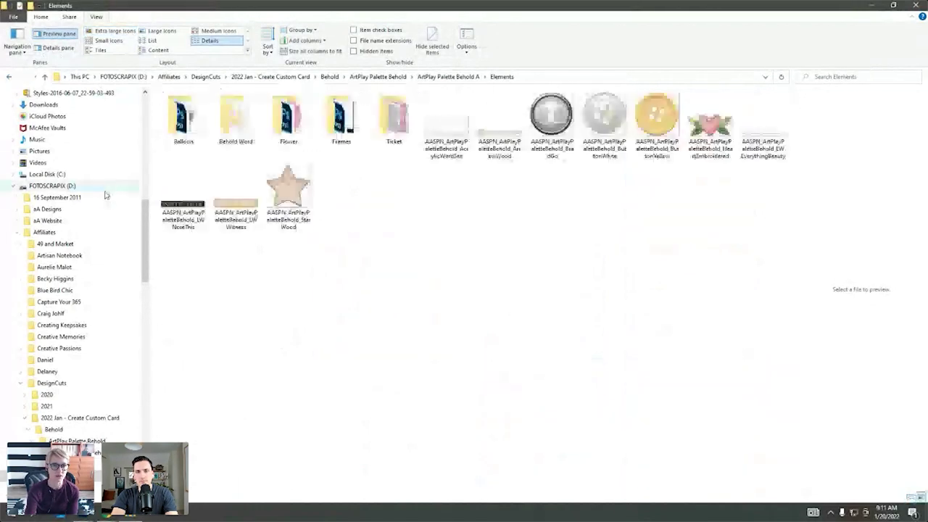
click(551, 120)
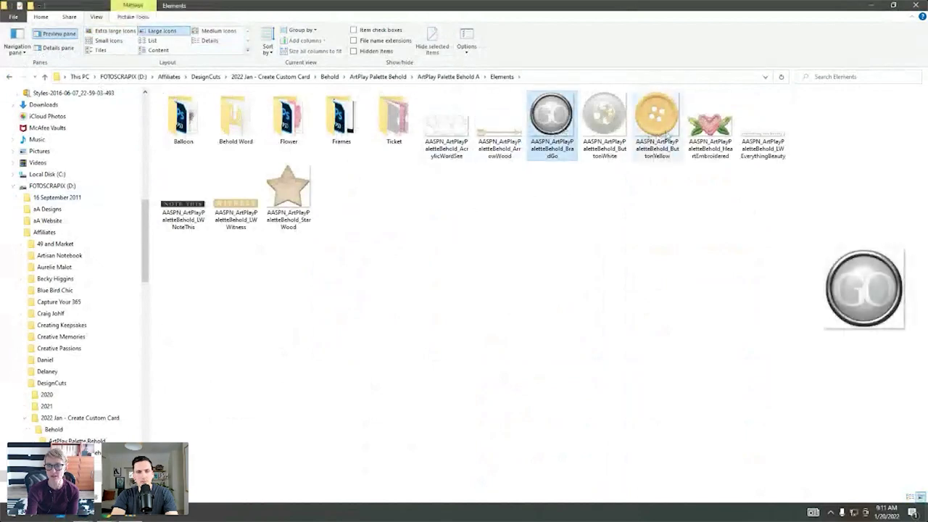
click(707, 125)
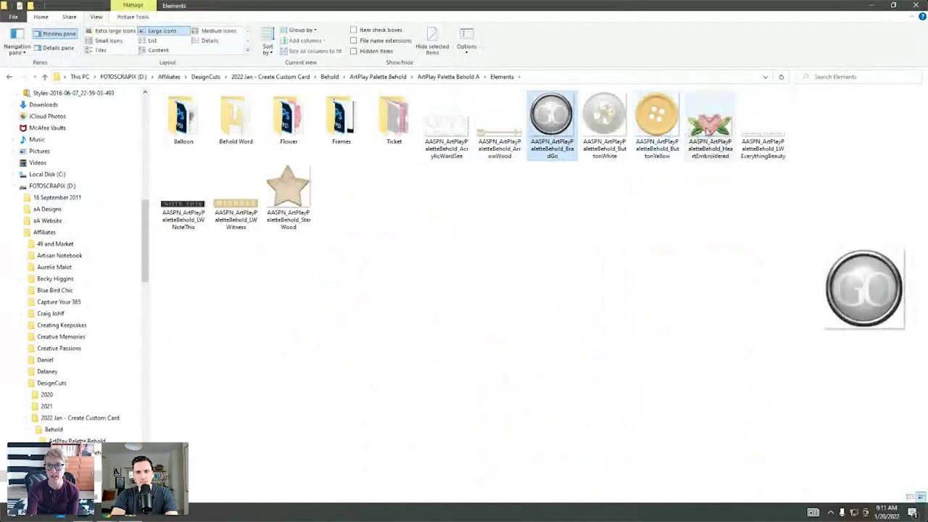
click(516, 128)
click(446, 116)
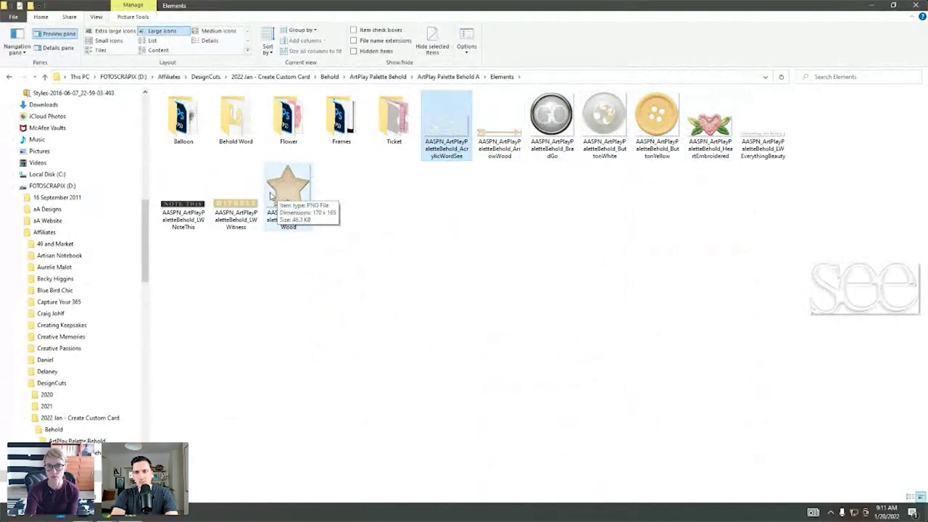
Browse the Flower folder, then return to the ArtPlay Palette Behold folder.
double_click(290, 126)
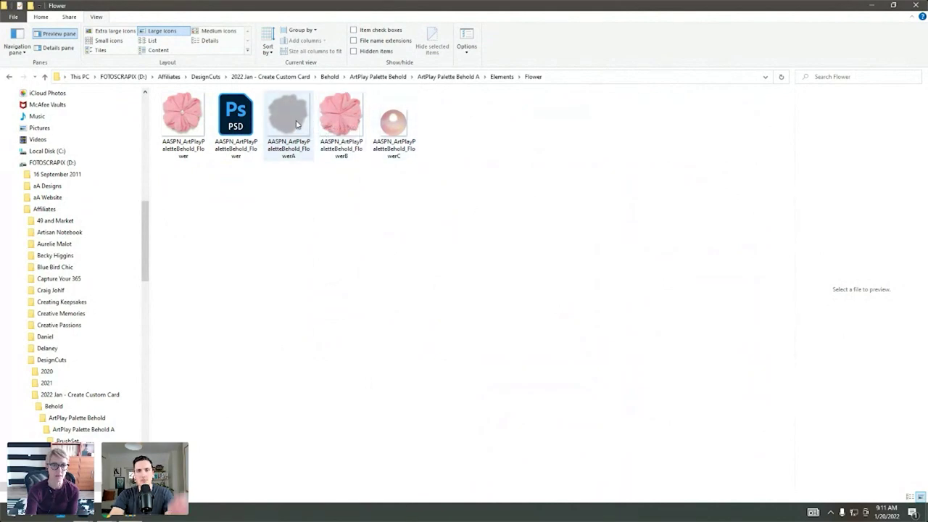
click(9, 77)
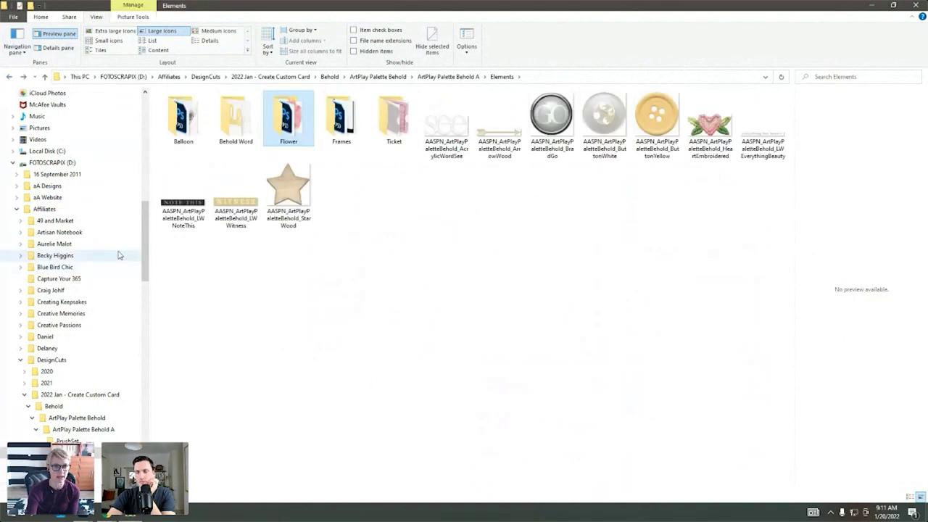
click(378, 76)
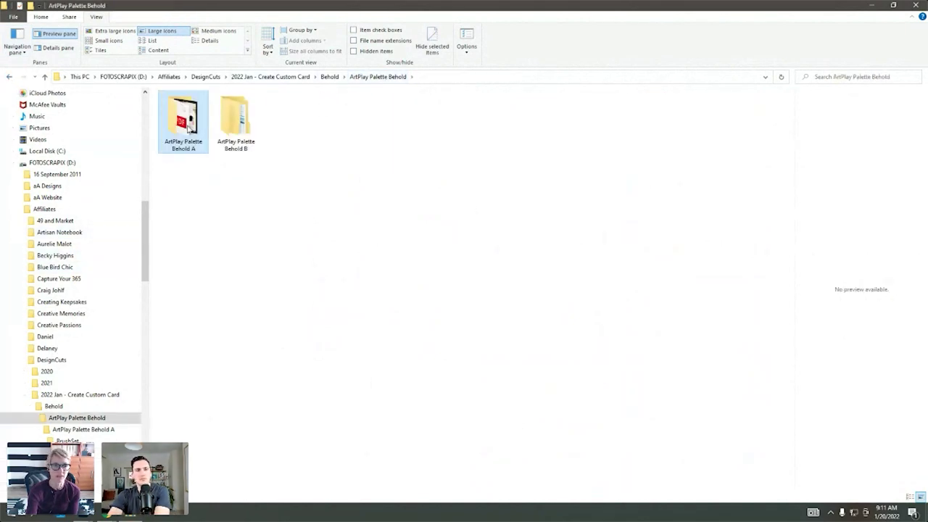
Show the Paperie folder as extra large icons with a wider preview pane to compare papers.
double_click(182, 127)
double_click(183, 130)
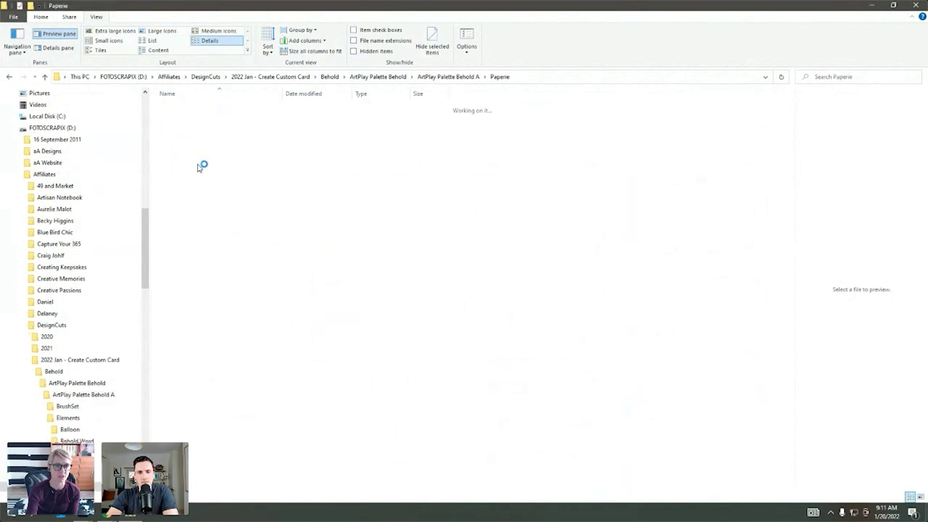
click(116, 32)
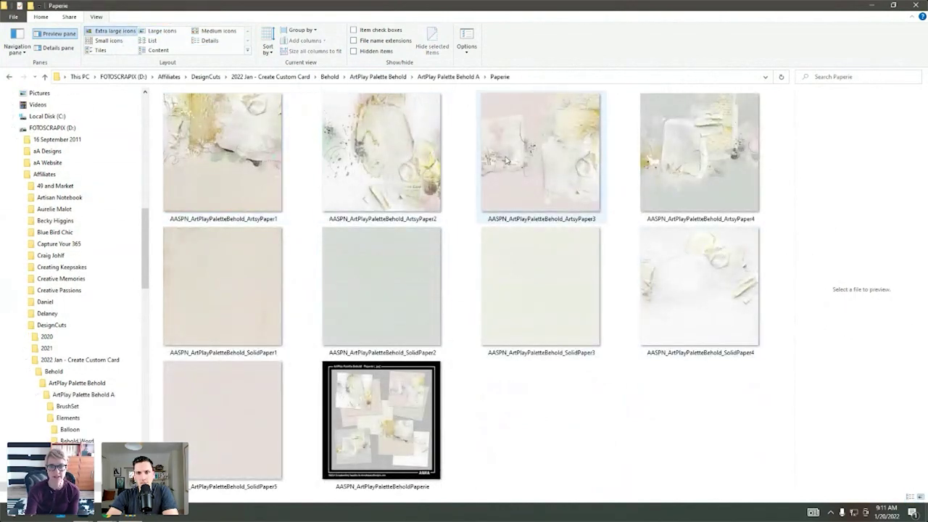
click(755, 212)
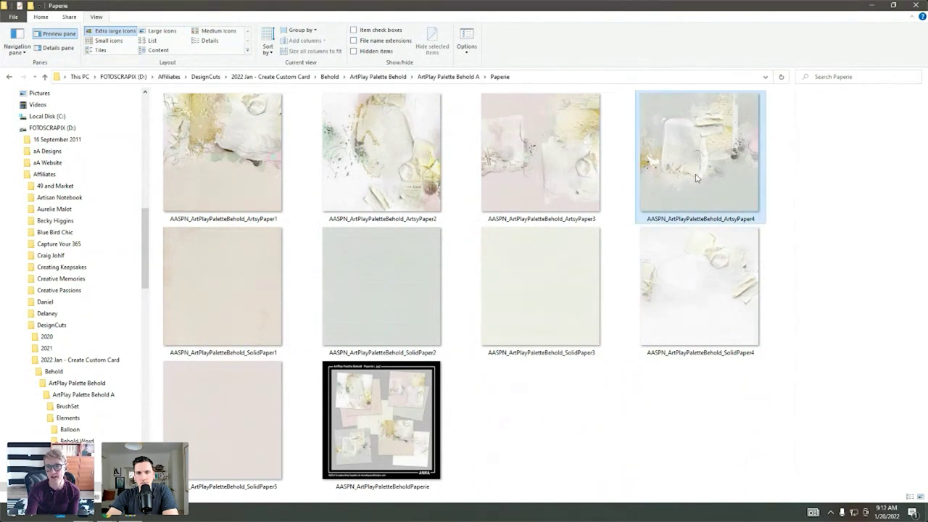
click(788, 224)
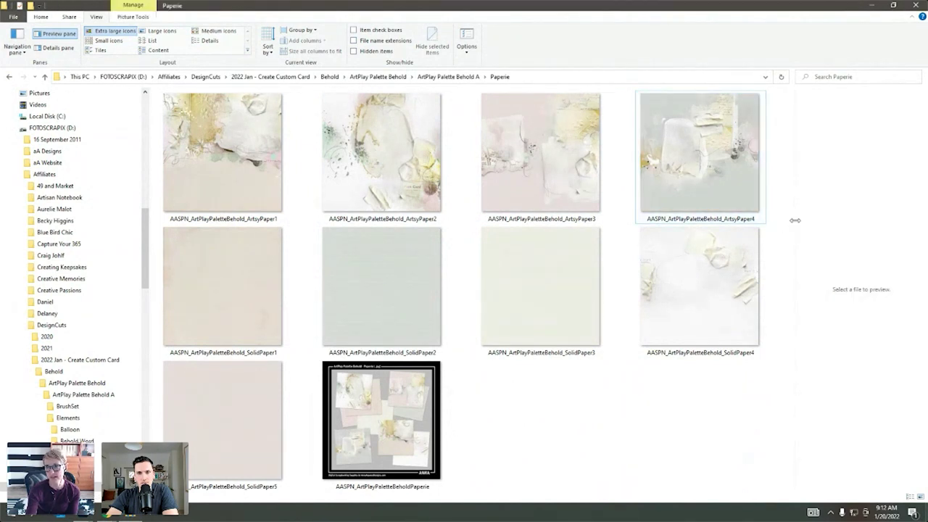
drag(795, 220, 548, 219)
click(414, 159)
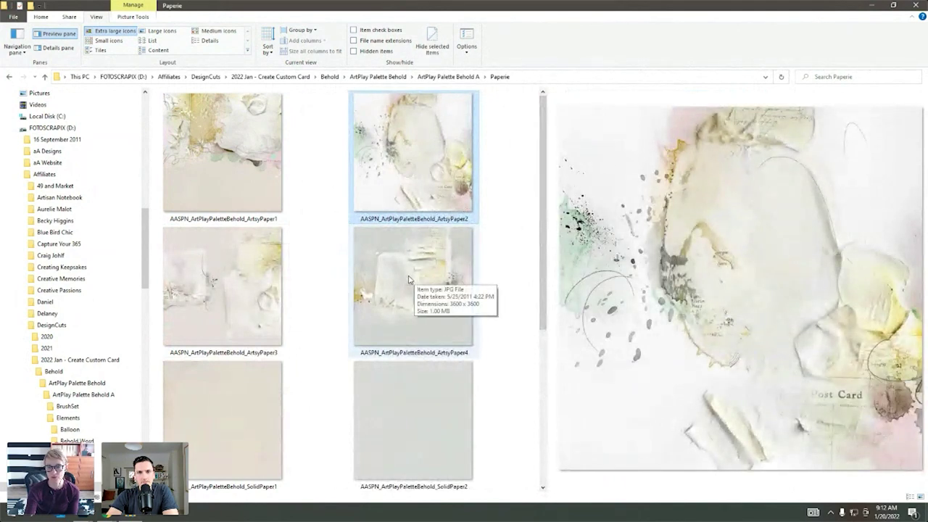
click(406, 282)
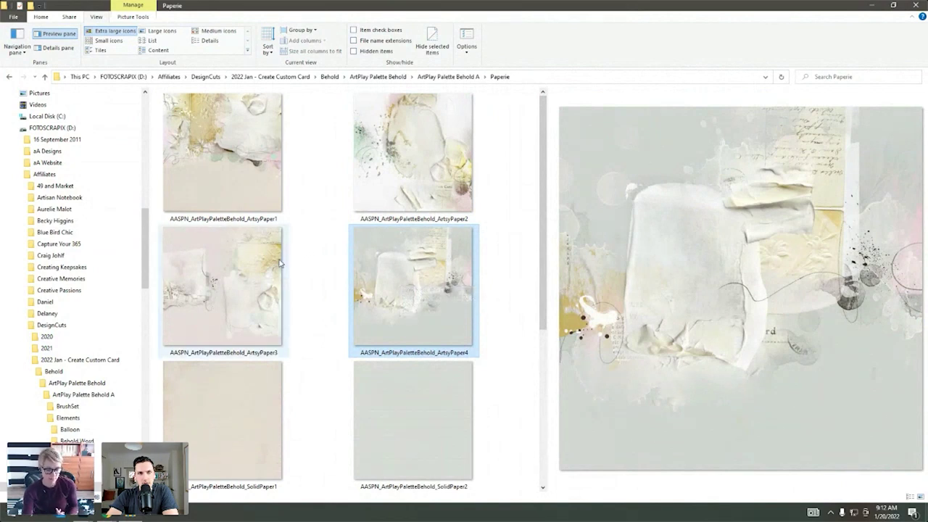
Select ArtsyPaper1, ArtsyPaper3 and ArtsyPaper4 and drag them into Photoshop.
click(257, 175)
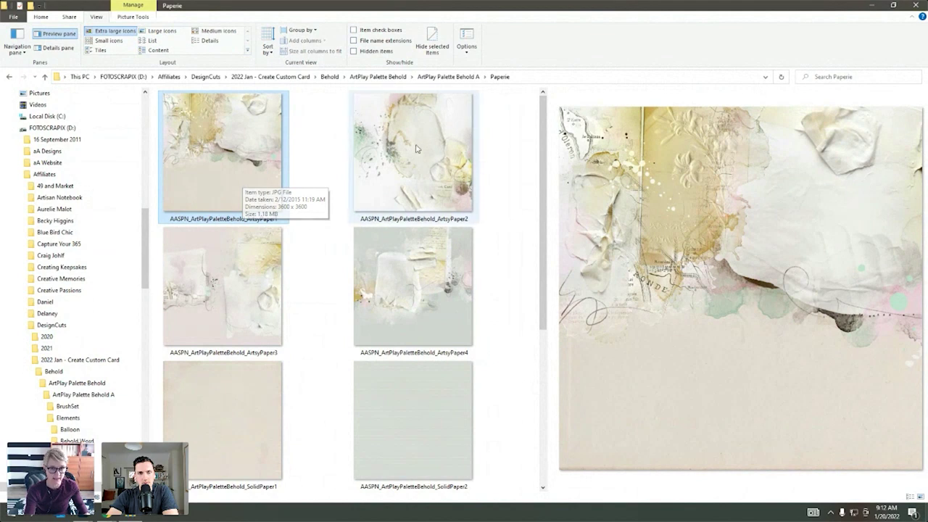
click(252, 311)
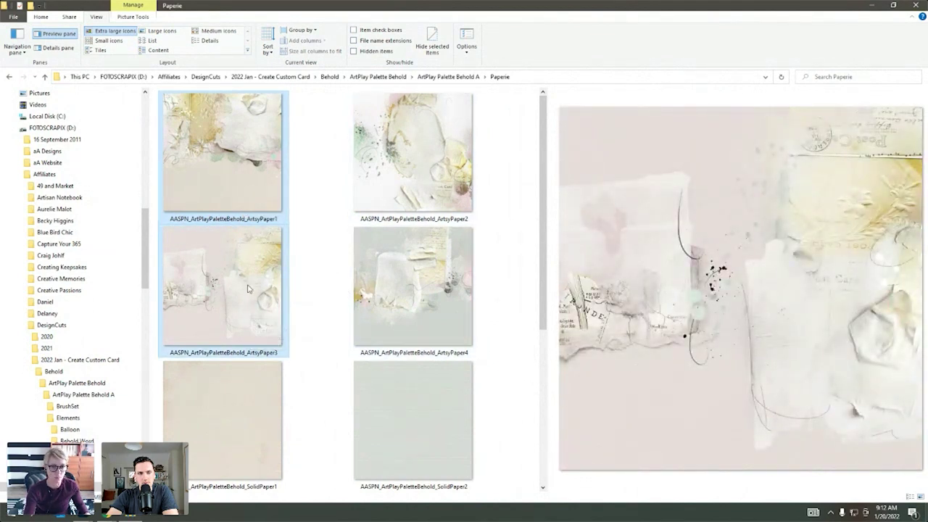
ctrl+click(428, 308)
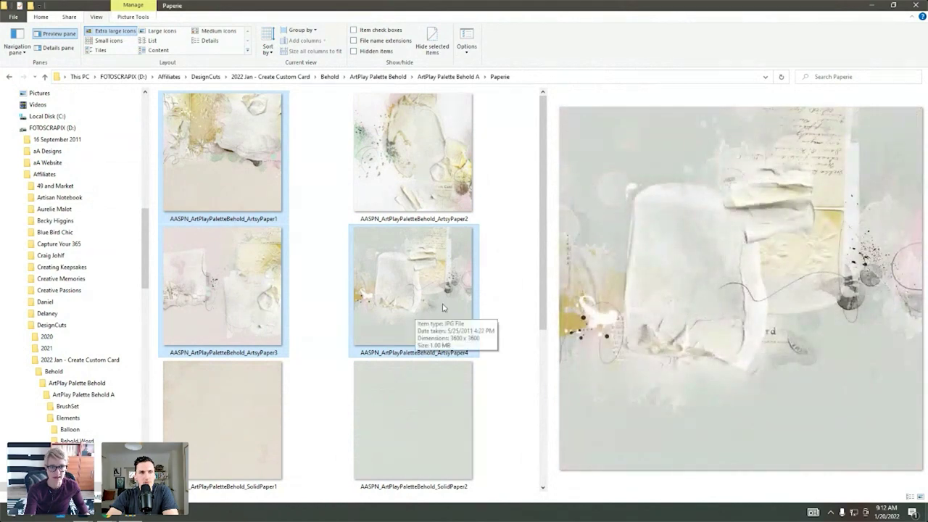
drag(444, 308, 53, 271)
key(alt+Tab)
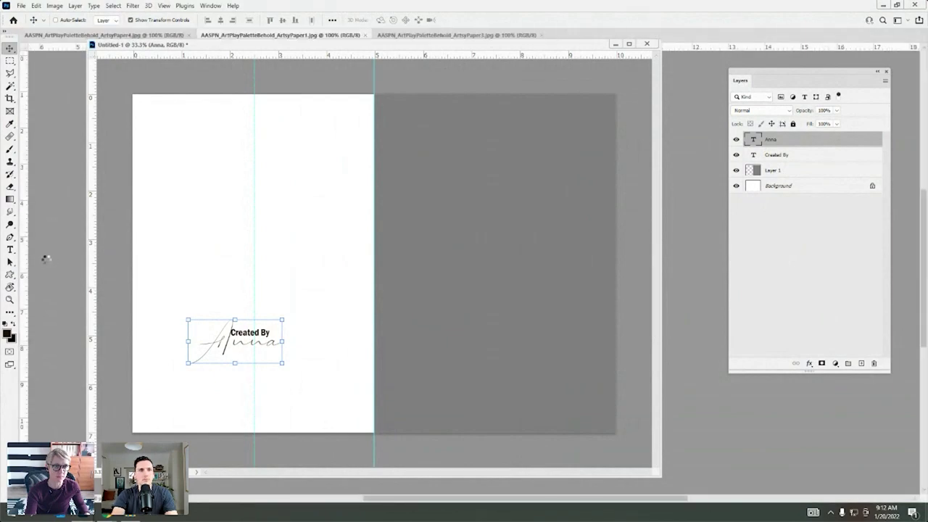
Cancel the Open file dialog without opening anything.
click(21, 7)
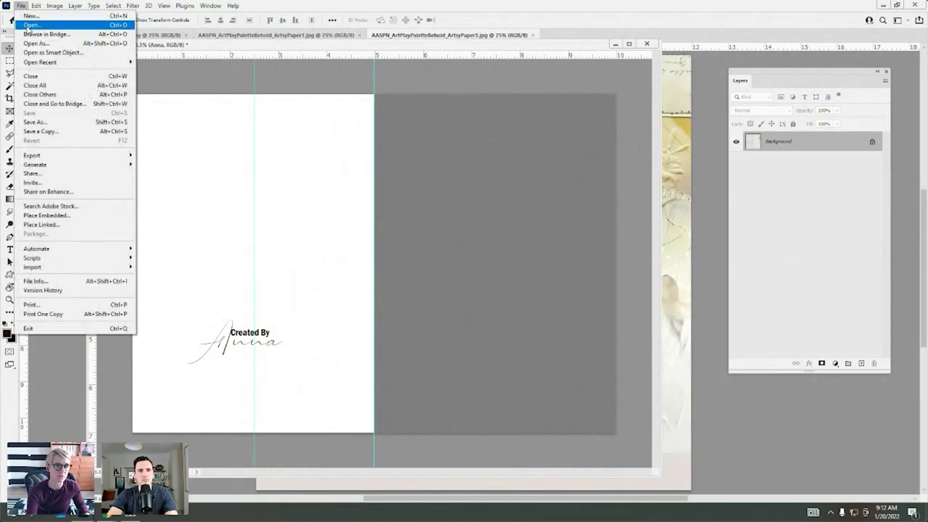
click(29, 25)
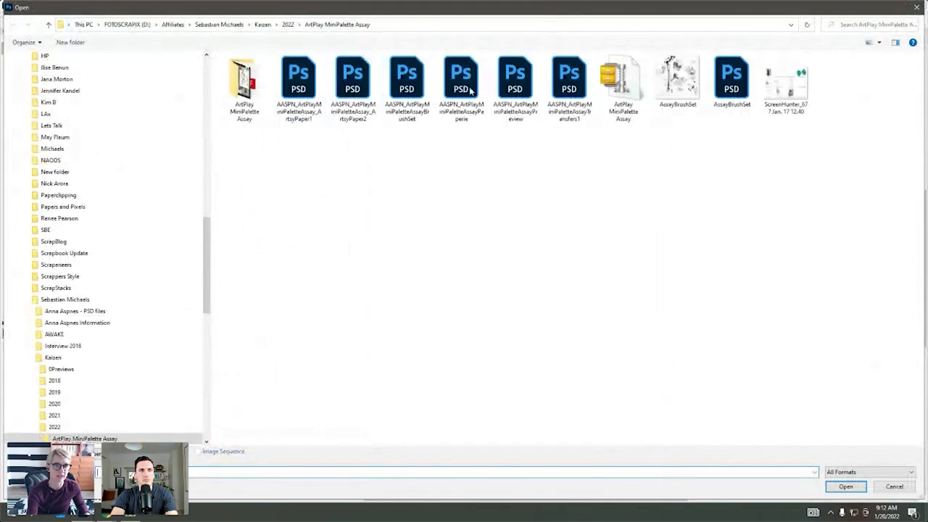
click(894, 486)
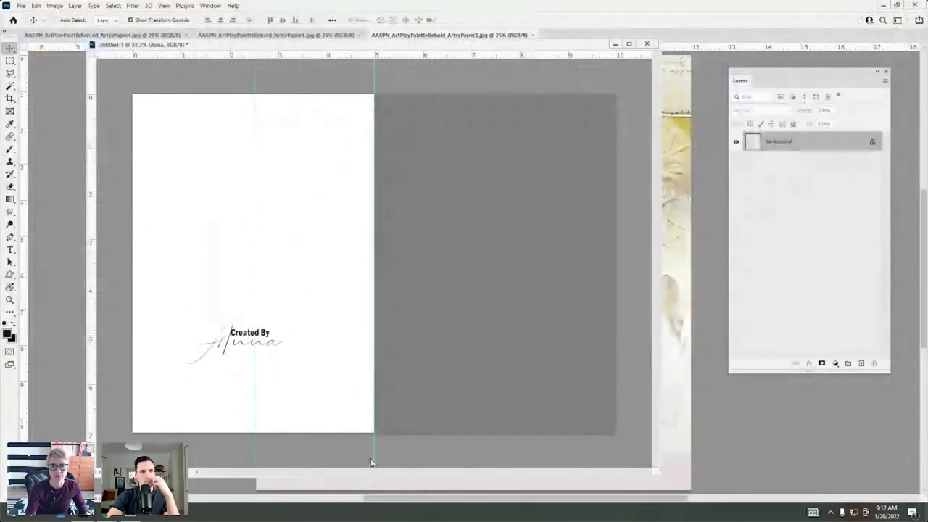
Drag ArtsyPaper3 into the Untitled-1 card above Layer 1 as a new layer.
drag(518, 37, 508, 54)
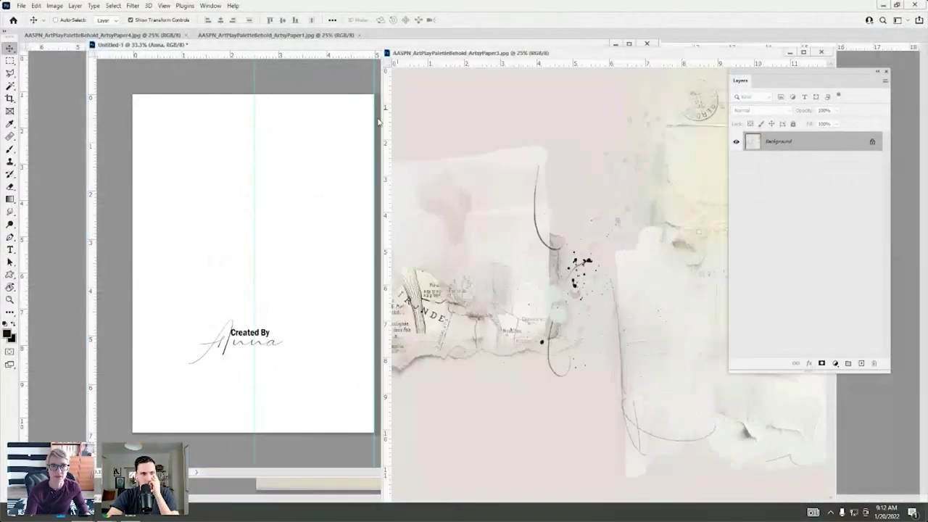
drag(347, 52, 329, 59)
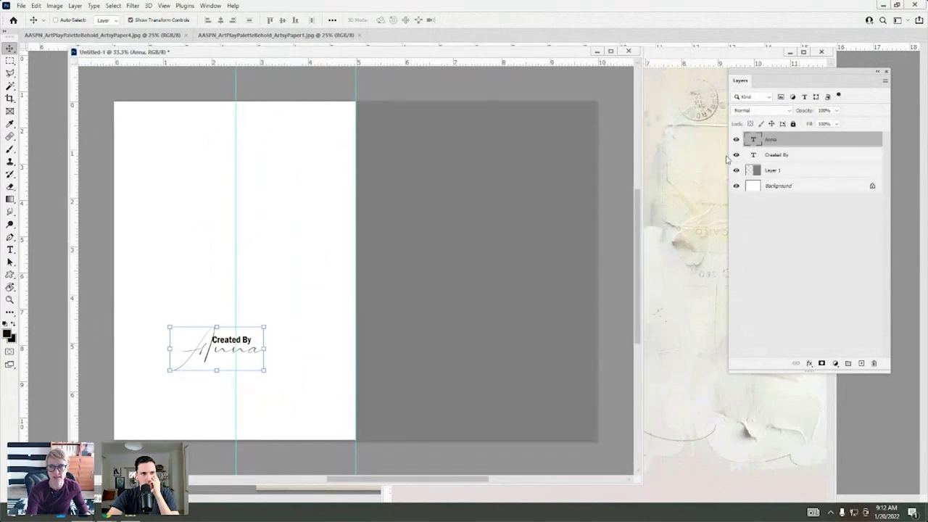
click(774, 173)
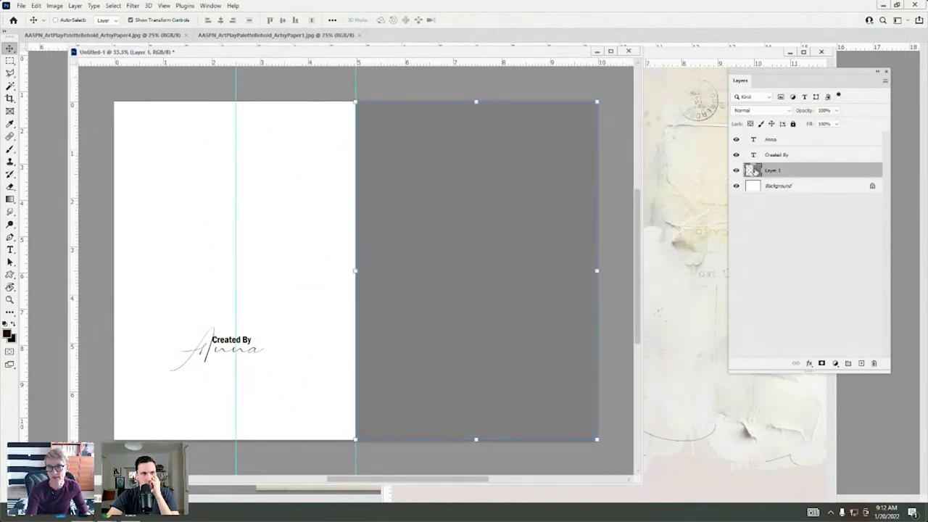
drag(659, 56, 642, 65)
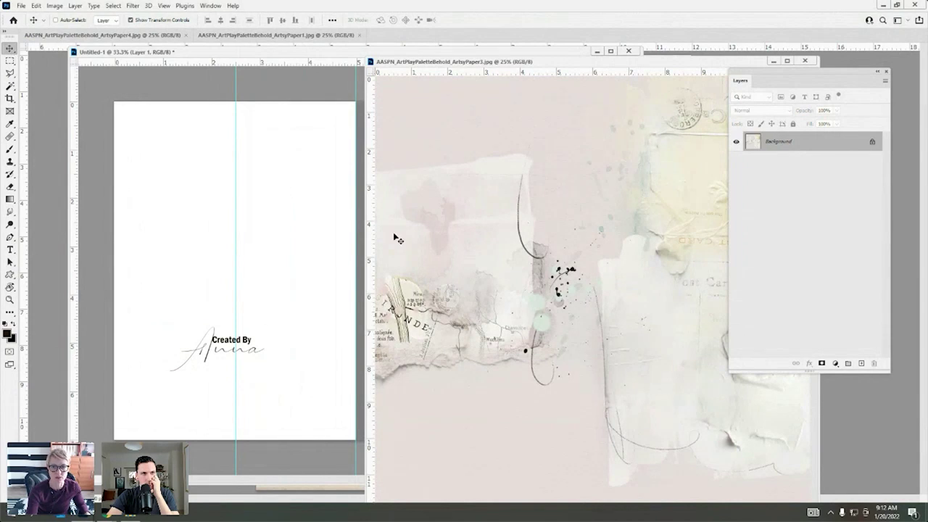
drag(678, 266, 529, 277)
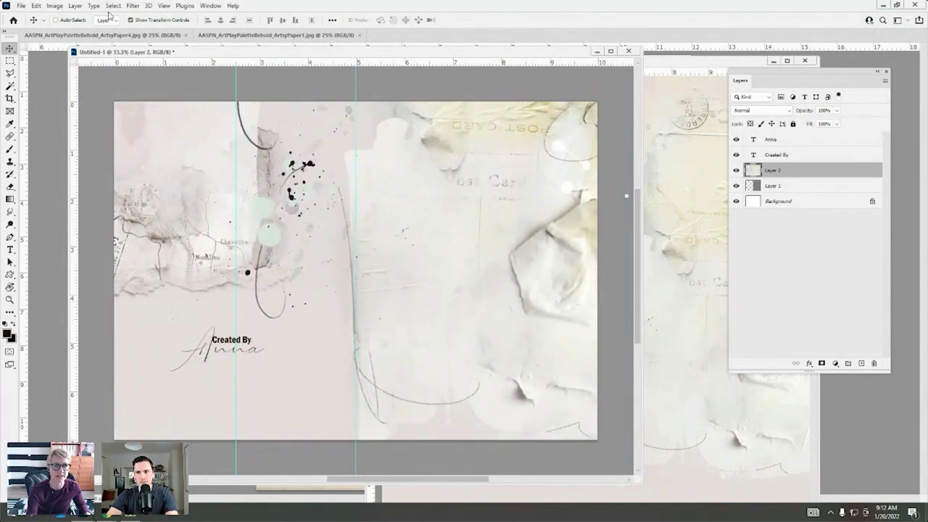
Clip the paper to the grey Layer 1 panel, shift it, and scale it to about 74%.
click(76, 6)
click(115, 176)
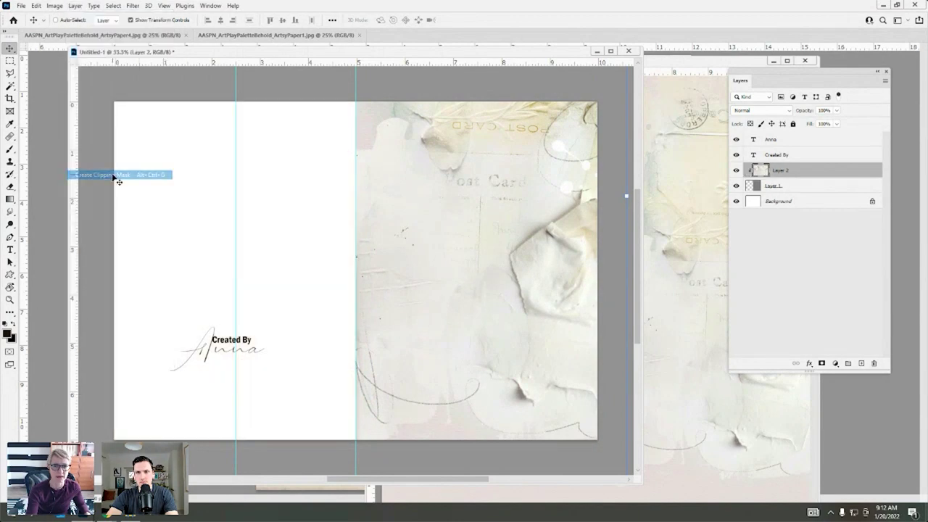
drag(428, 197, 546, 243)
key(ctrl+t)
drag(591, 133, 535, 190)
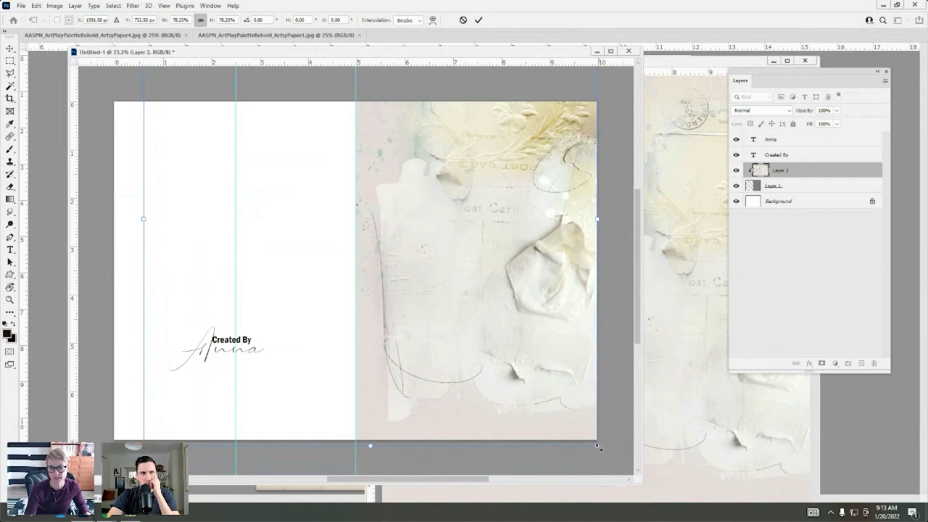
drag(599, 447, 612, 419)
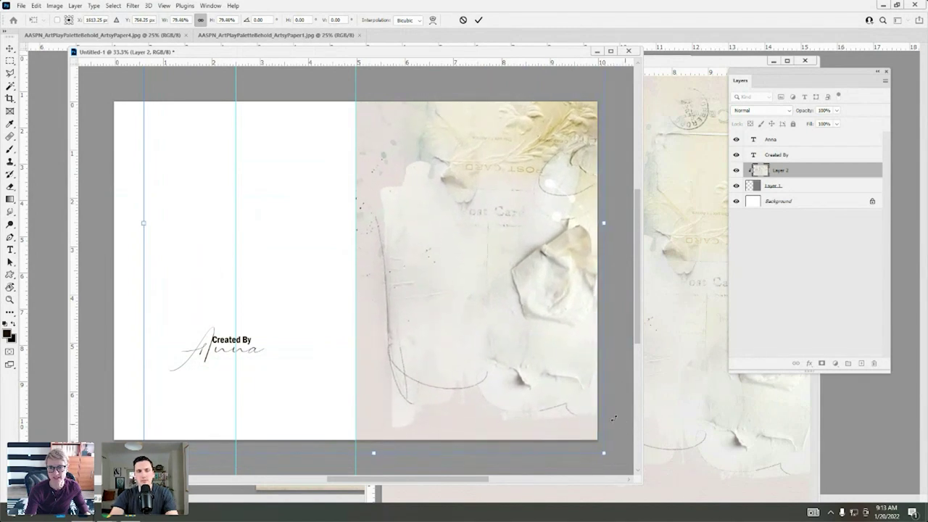
drag(552, 314, 583, 403)
click(480, 20)
Reposition the clipped paper in the right panel and rotate it about 4 degrees.
drag(275, 35, 167, 183)
drag(467, 136, 468, 136)
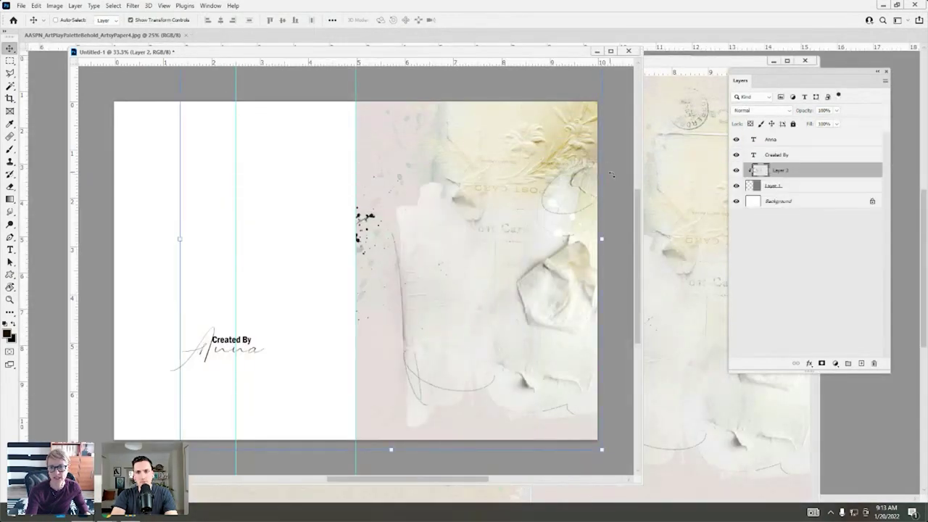
click(609, 238)
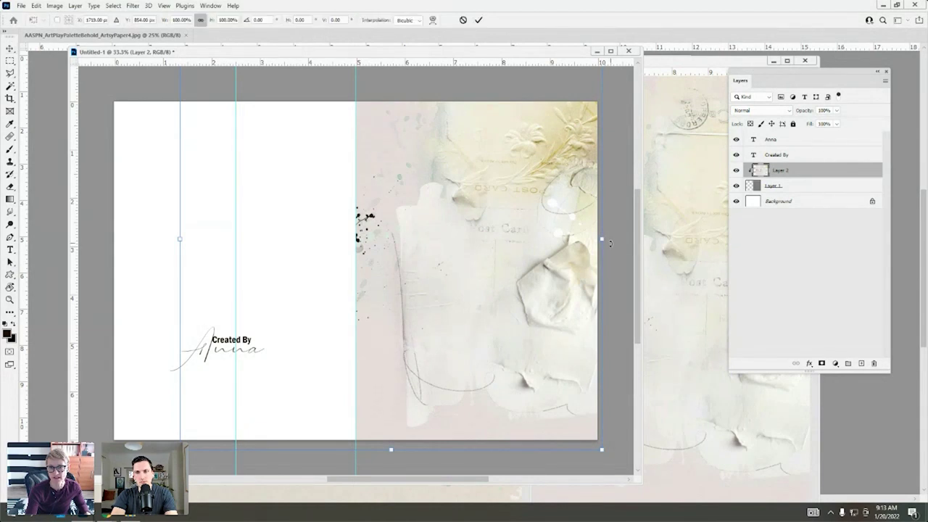
drag(617, 433, 627, 405)
click(478, 20)
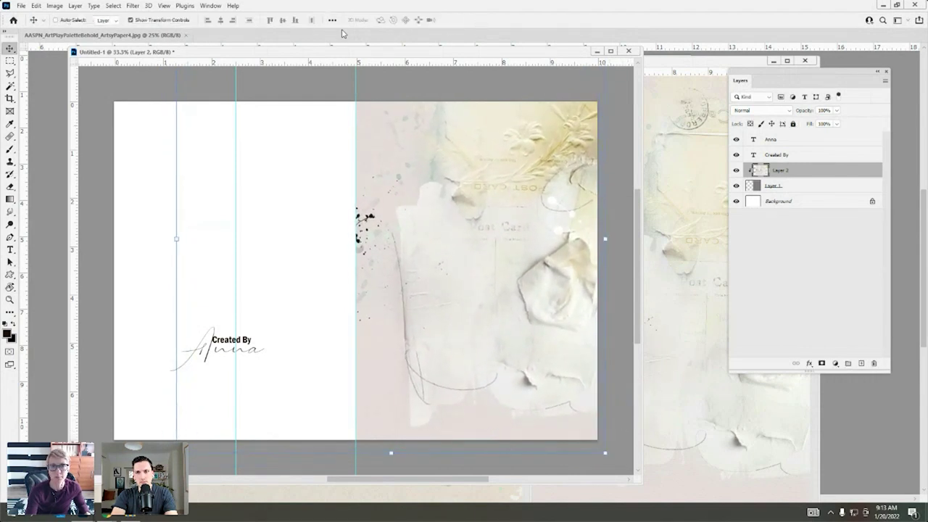
Add ArtsyPaper4 to the card at about 75%, clipped into the right panel and positioned.
drag(187, 36, 236, 137)
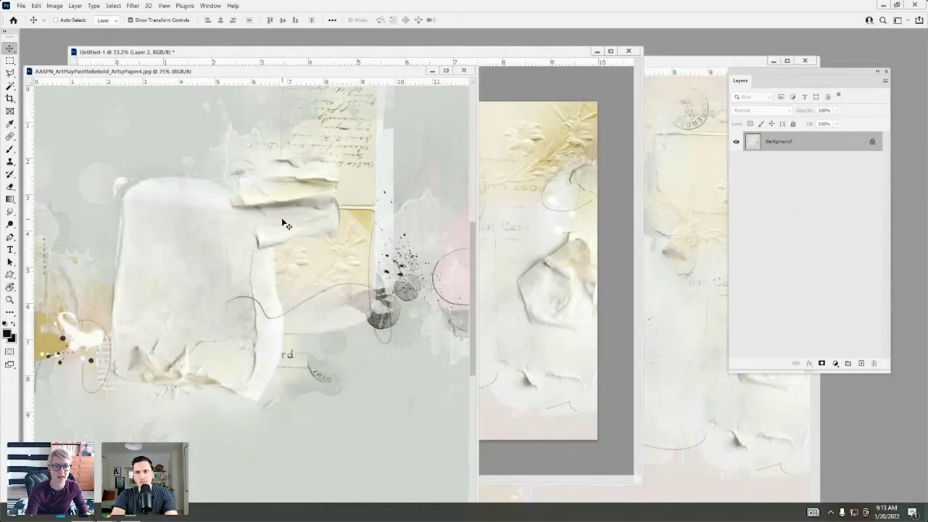
drag(283, 225, 448, 250)
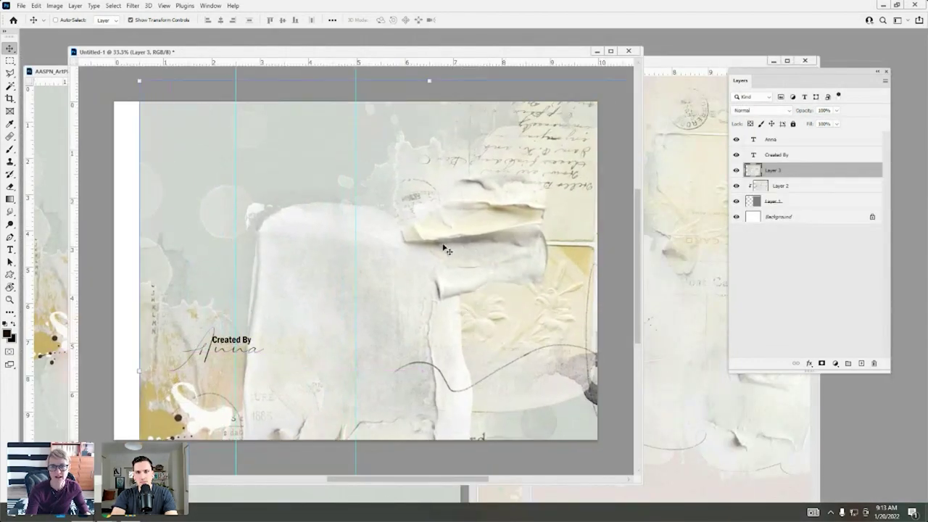
drag(138, 78, 283, 224)
drag(513, 300, 526, 117)
click(480, 19)
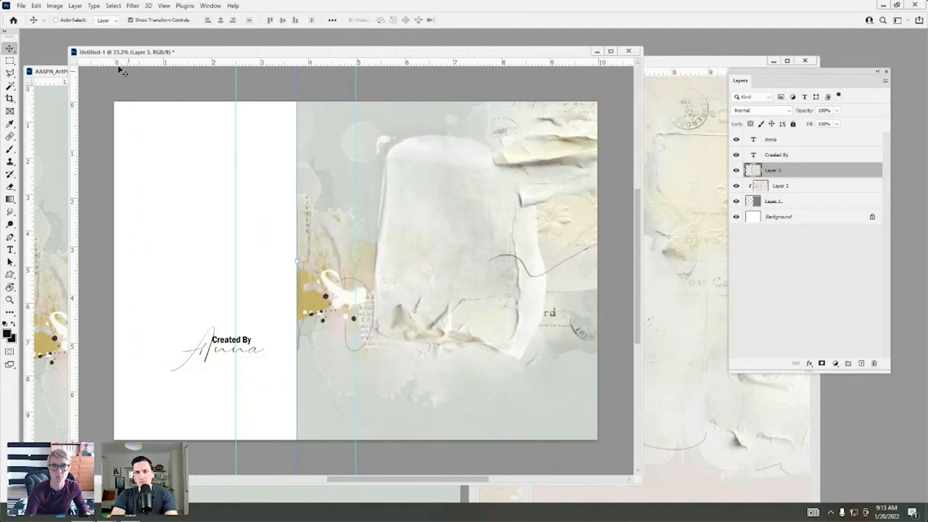
click(51, 6)
mouse_move(75, 6)
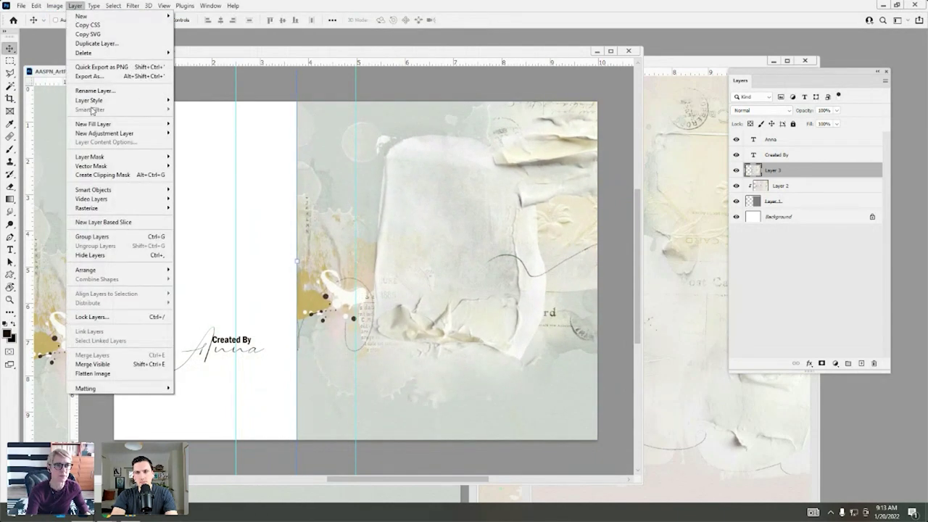
click(105, 176)
drag(495, 218, 473, 259)
Close the ArtsyPaper4 source document.
drag(673, 69, 445, 277)
click(576, 269)
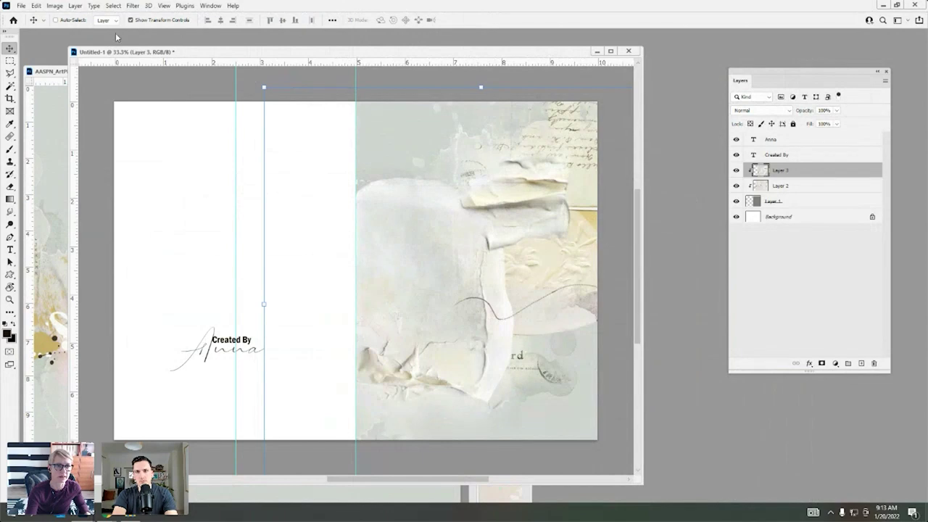
drag(127, 52, 272, 66)
click(315, 92)
click(462, 72)
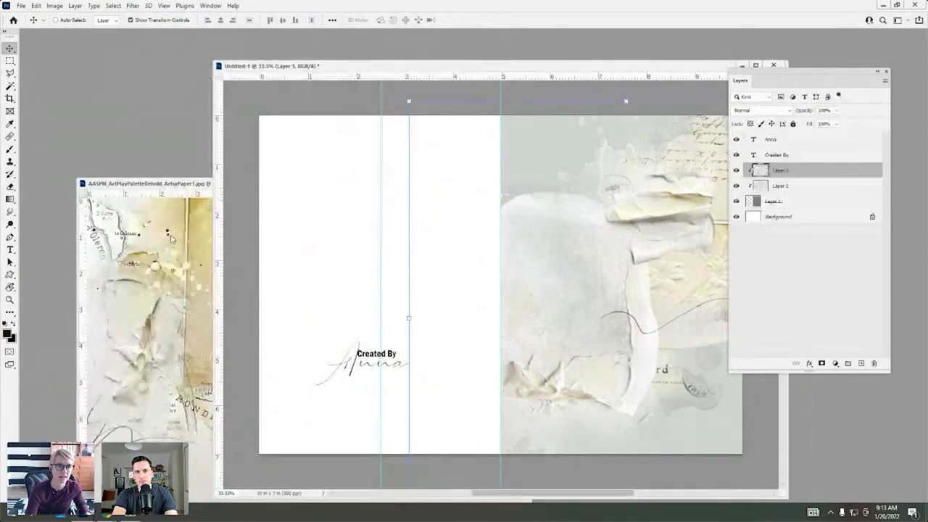
Add ArtsyPaper1 to the card clipped into the right panel, then close its source document.
click(253, 250)
drag(283, 368, 623, 227)
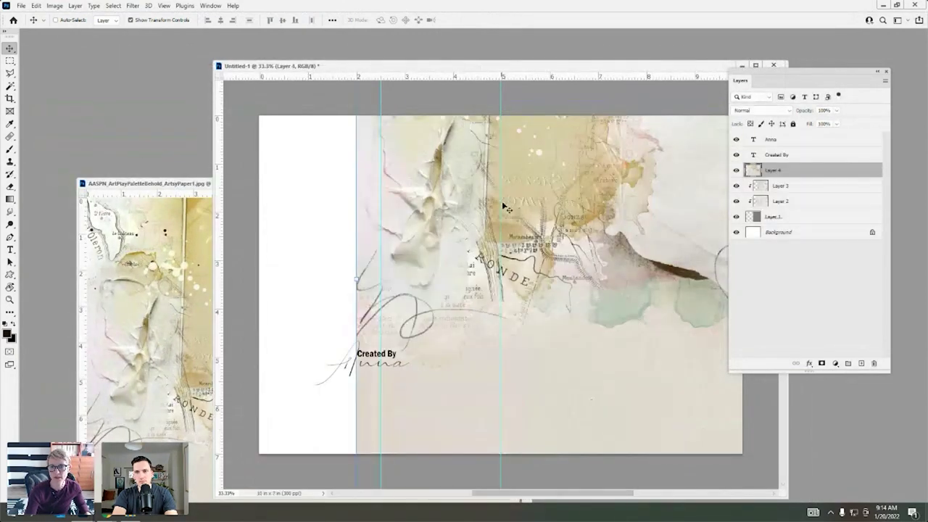
click(76, 5)
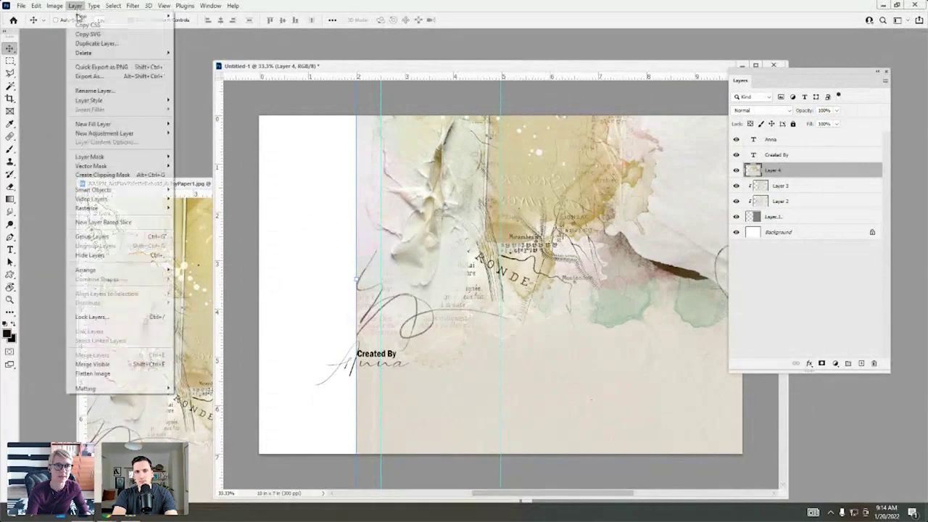
click(123, 176)
drag(544, 69, 383, 49)
drag(441, 161, 493, 277)
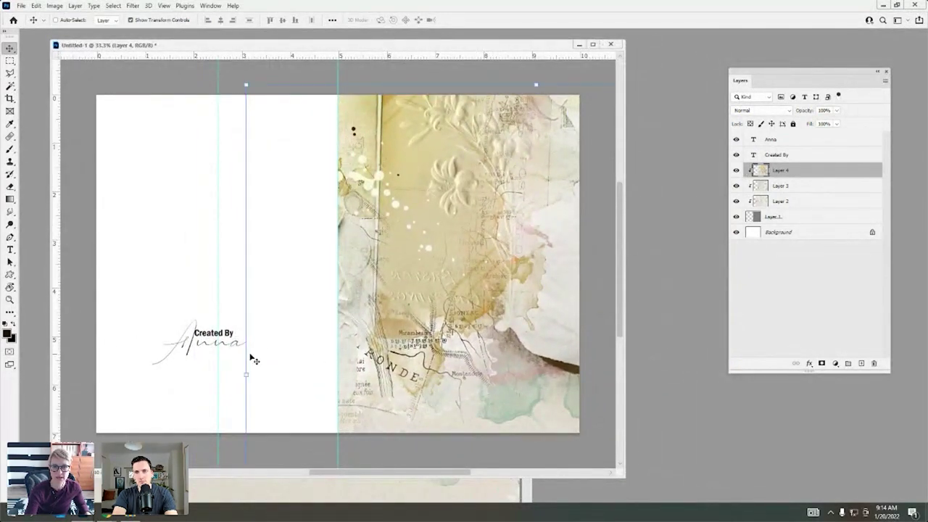
click(330, 490)
click(517, 183)
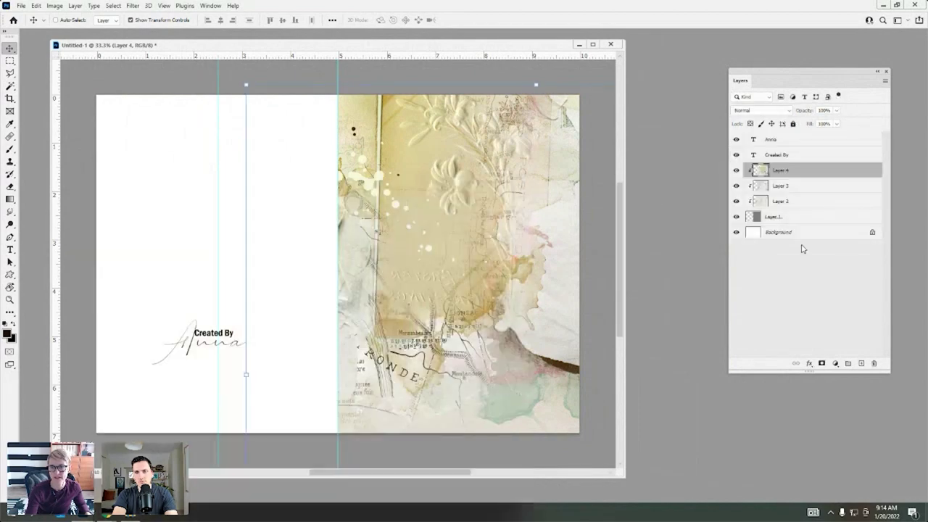
Move Layer 3 below Layer 2 in the card's layer stack.
click(787, 185)
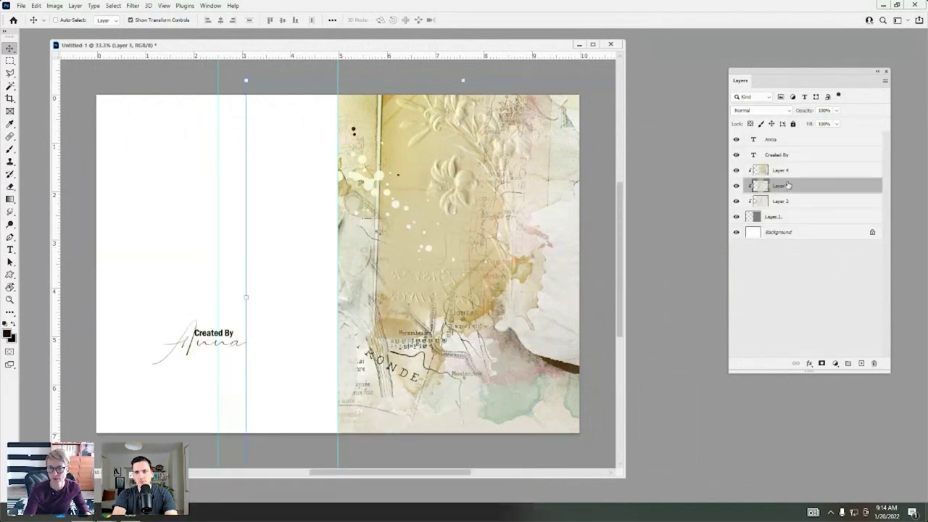
drag(781, 187, 780, 208)
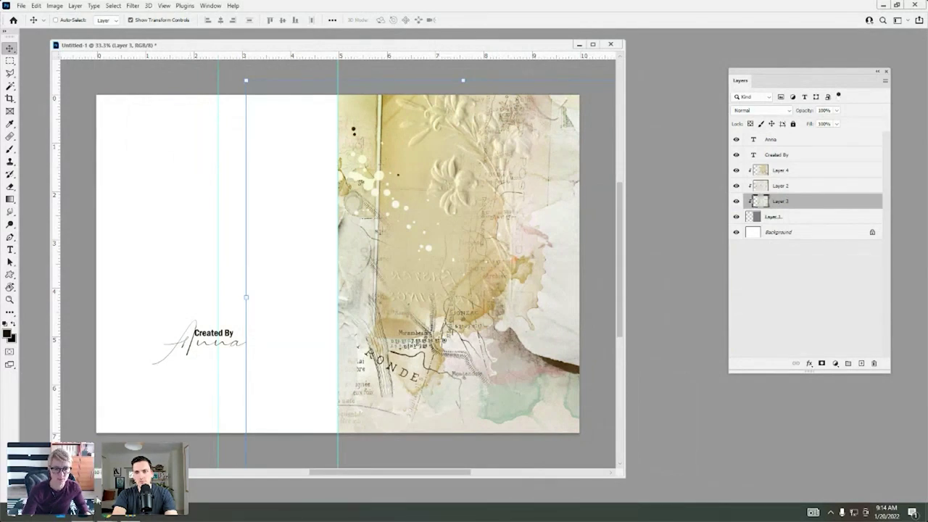
key(ctrl+Tab)
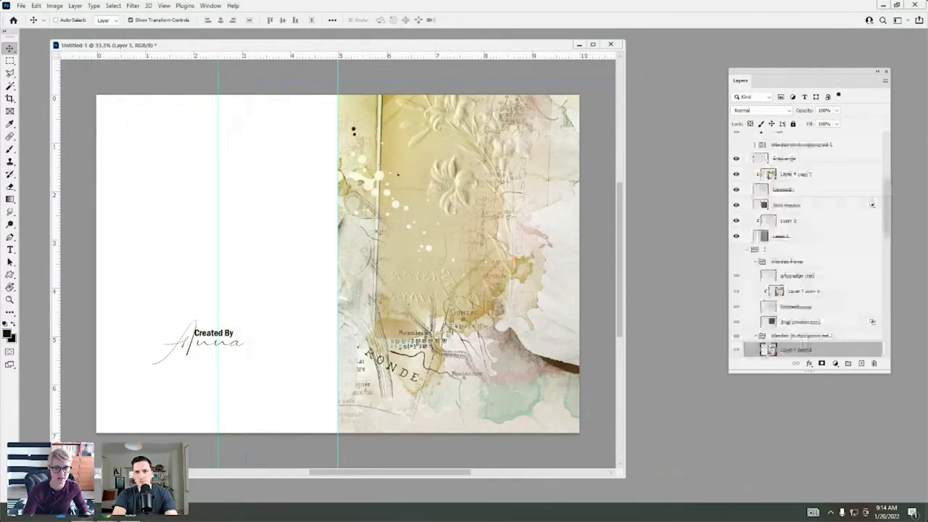
drag(886, 231, 887, 344)
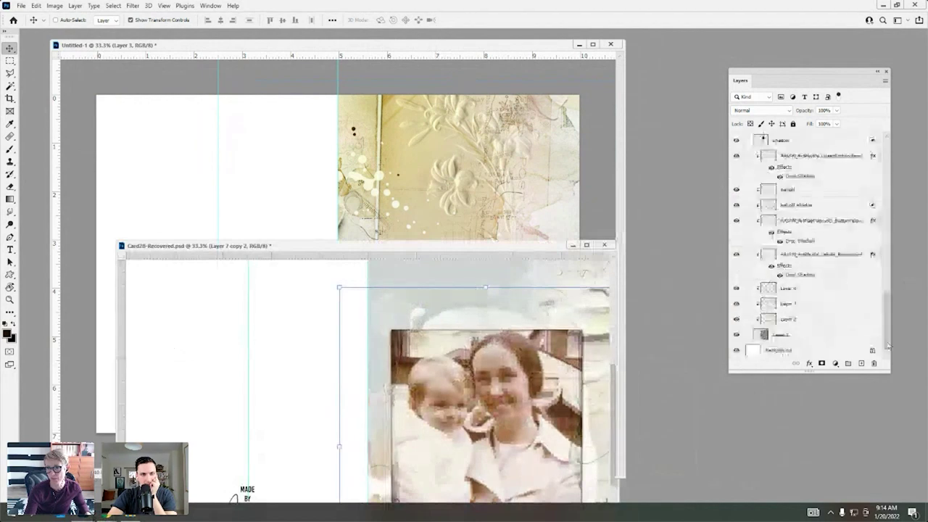
click(479, 175)
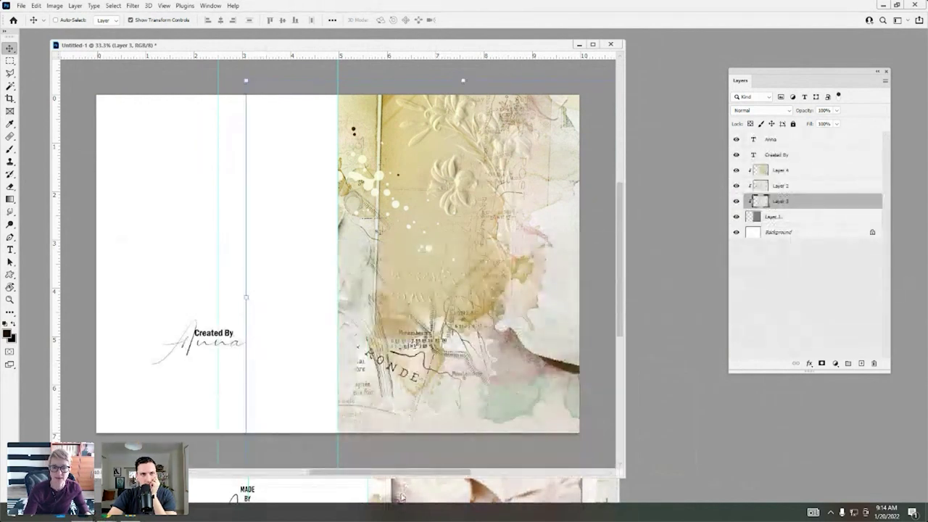
click(402, 497)
key(ctrl+Tab)
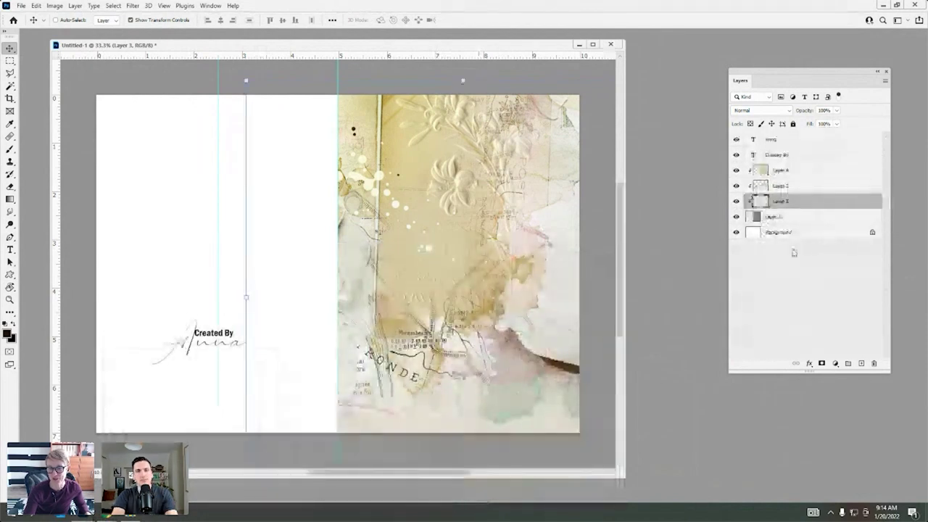
Hide Layer 4 and reposition the Layer 3 and Layer 2 textures on the right panel.
click(736, 170)
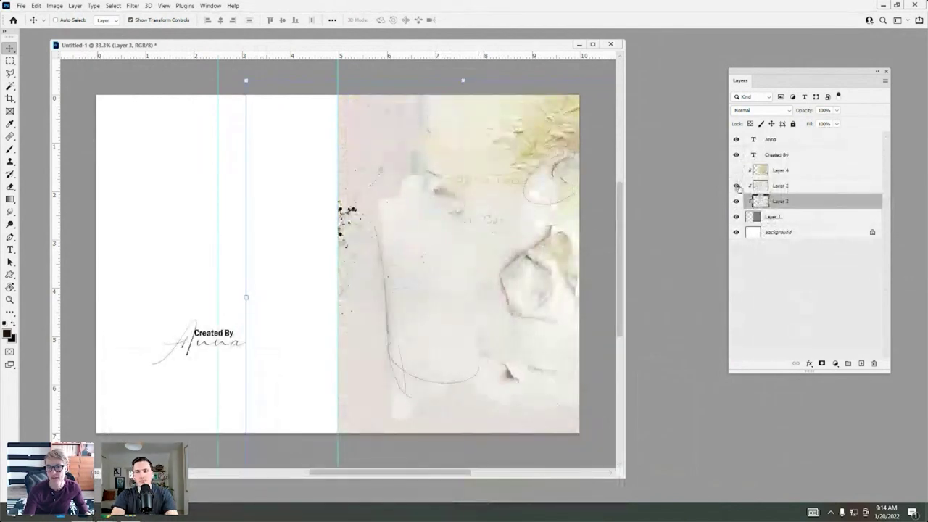
click(736, 186)
drag(498, 283, 500, 282)
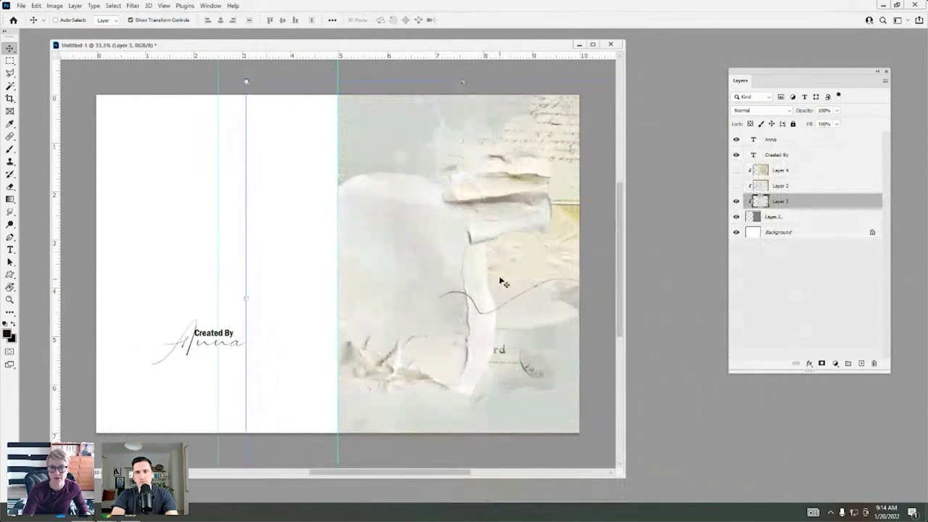
click(736, 185)
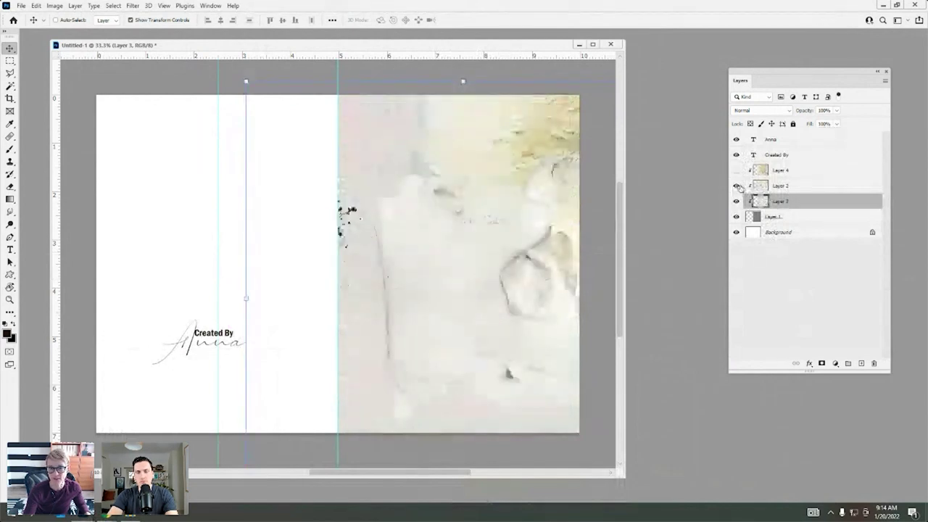
click(760, 186)
drag(439, 234, 468, 239)
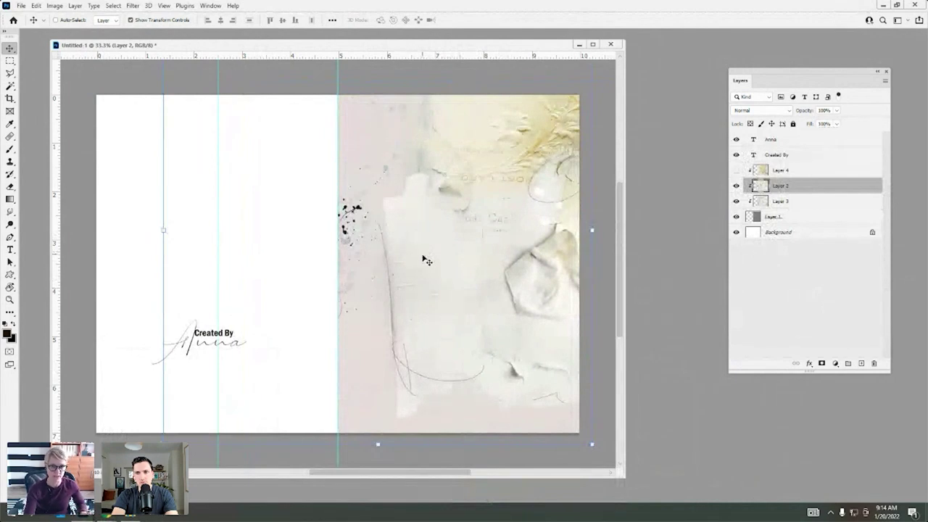
drag(426, 261, 428, 268)
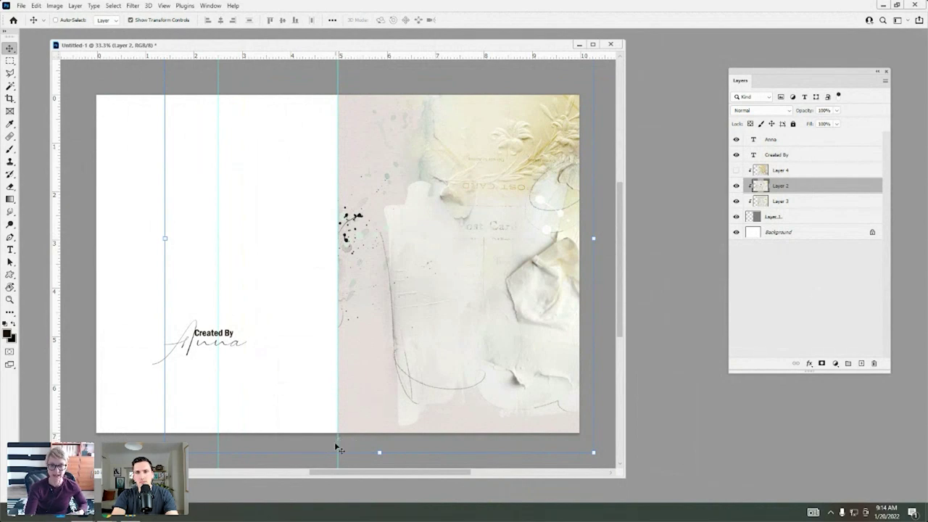
Go to ArtPlay Palette Behold A > Elements > Balloon and drag the balloon PSD into Photoshop.
click(128, 516)
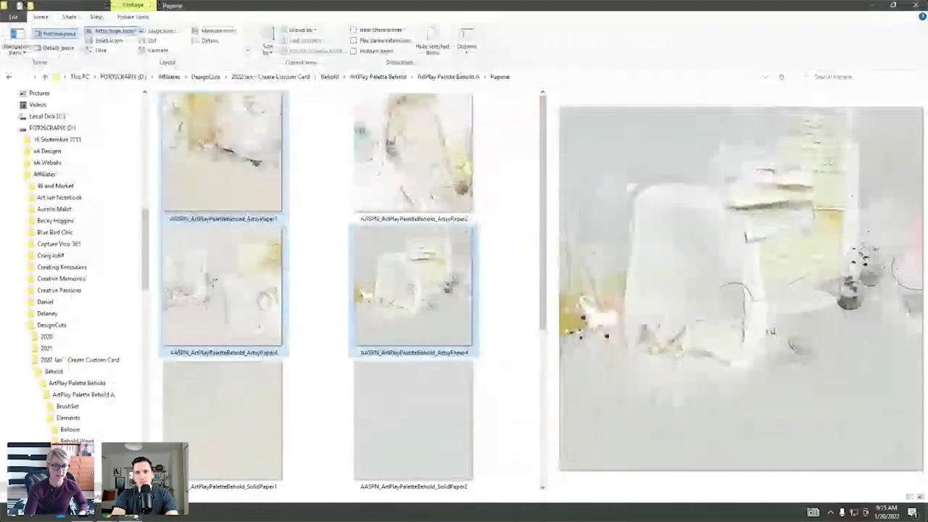
click(378, 76)
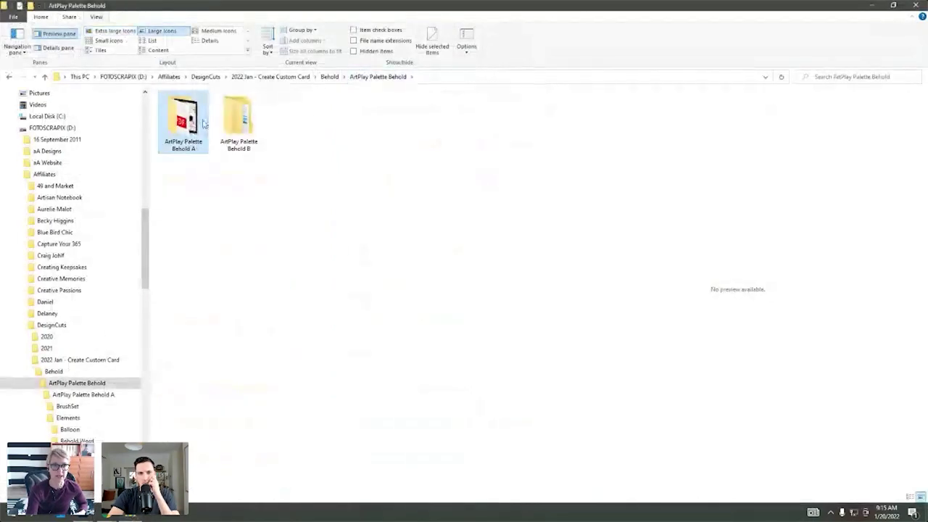
double_click(196, 122)
double_click(186, 118)
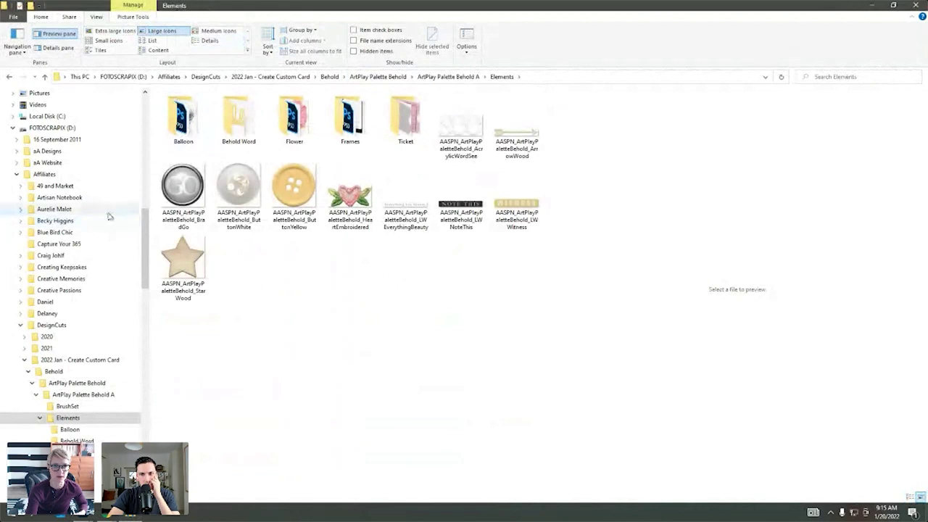
click(193, 132)
double_click(193, 133)
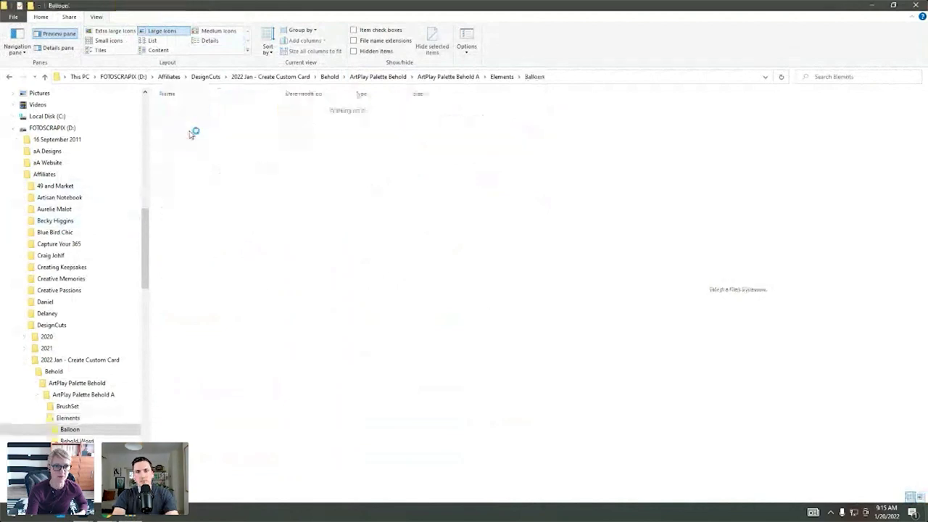
click(228, 162)
drag(228, 163, 42, 48)
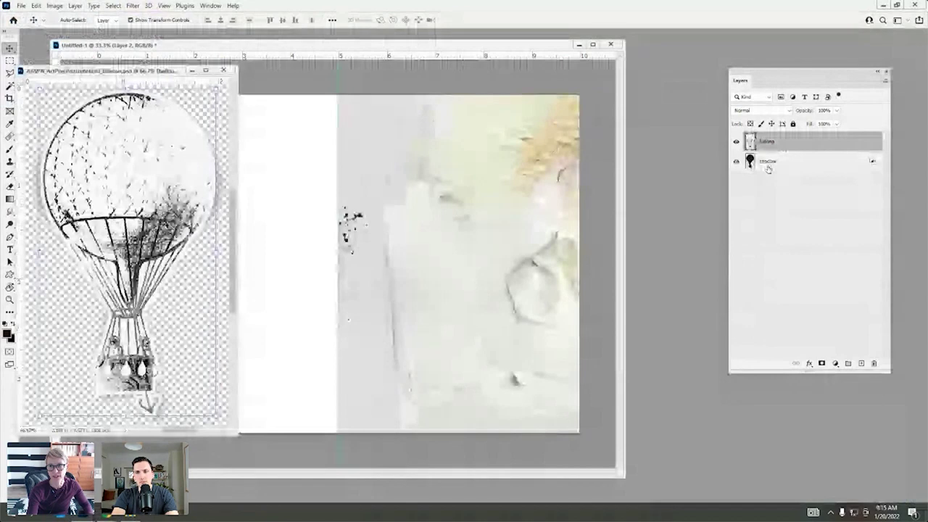
Copy the balloon and shadow layers onto the card and lower the shadow's fill to 29%.
click(764, 166)
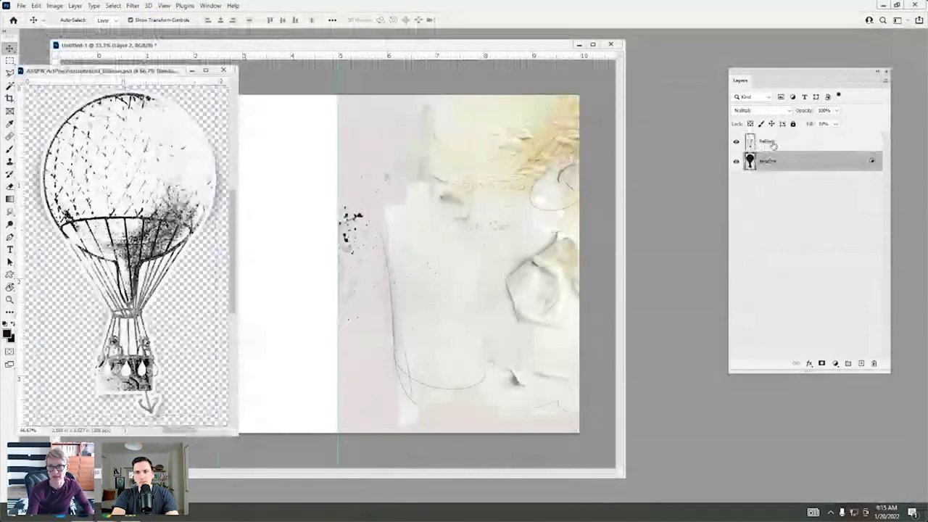
key(alt+ctrl+a)
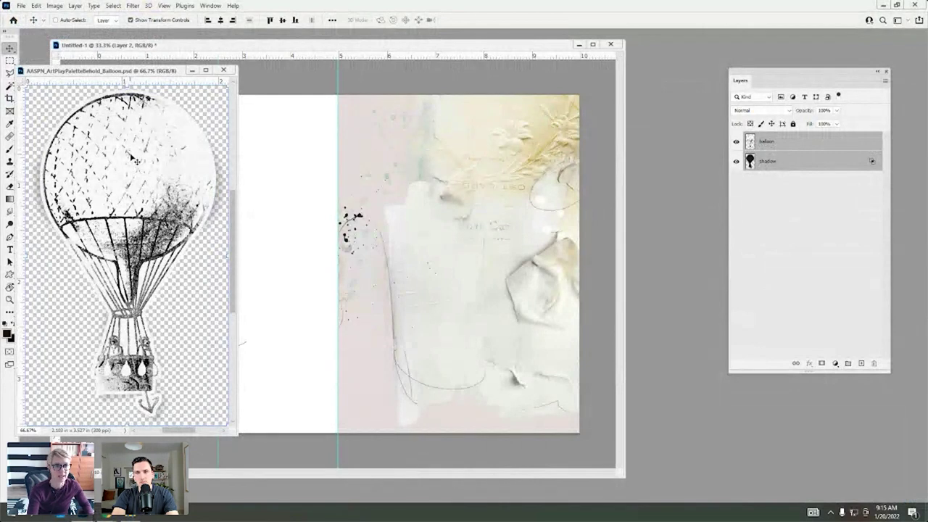
drag(137, 161, 461, 174)
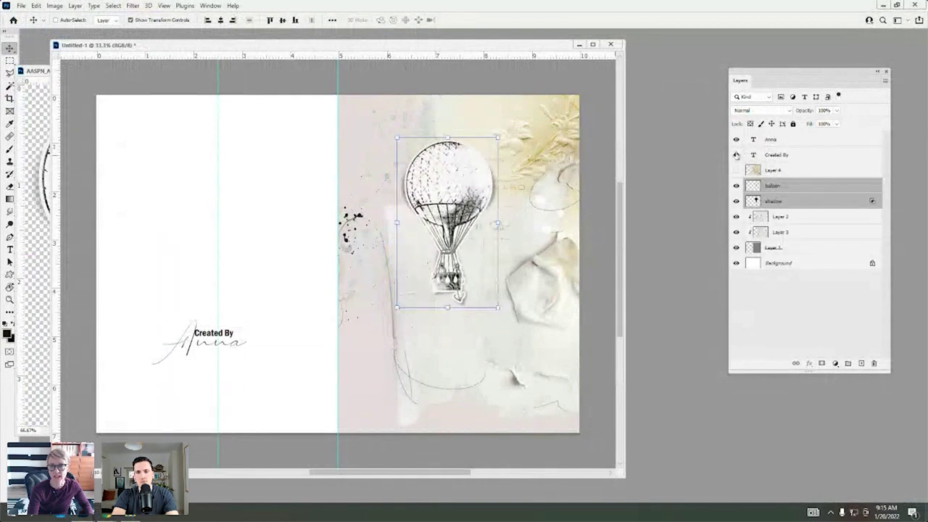
click(768, 204)
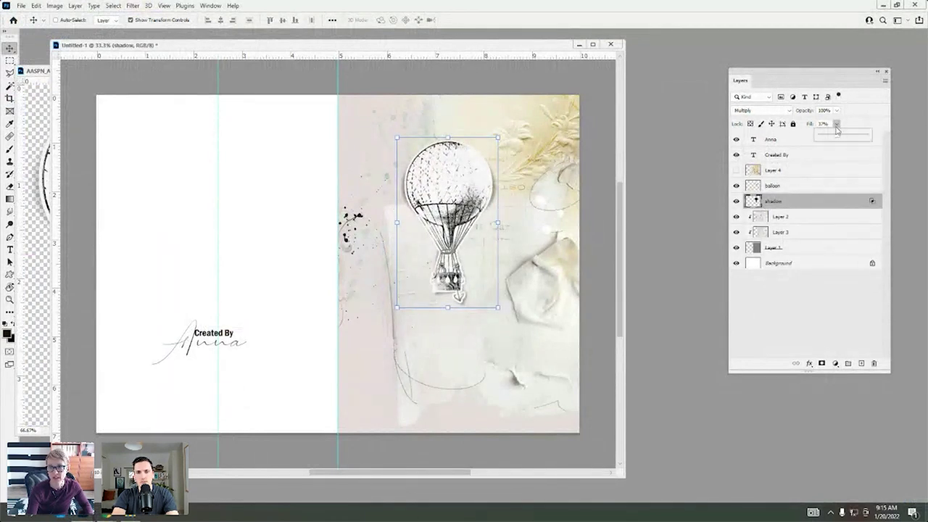
drag(832, 139, 827, 139)
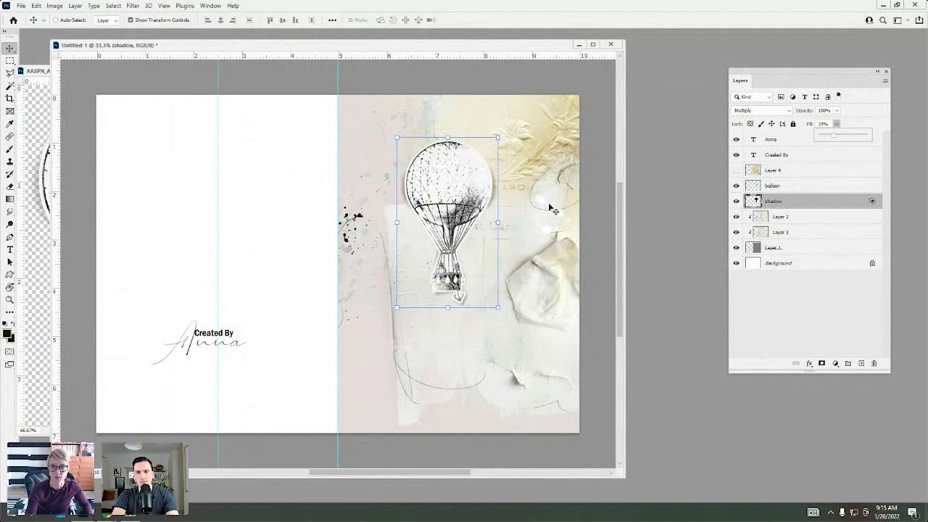
click(36, 7)
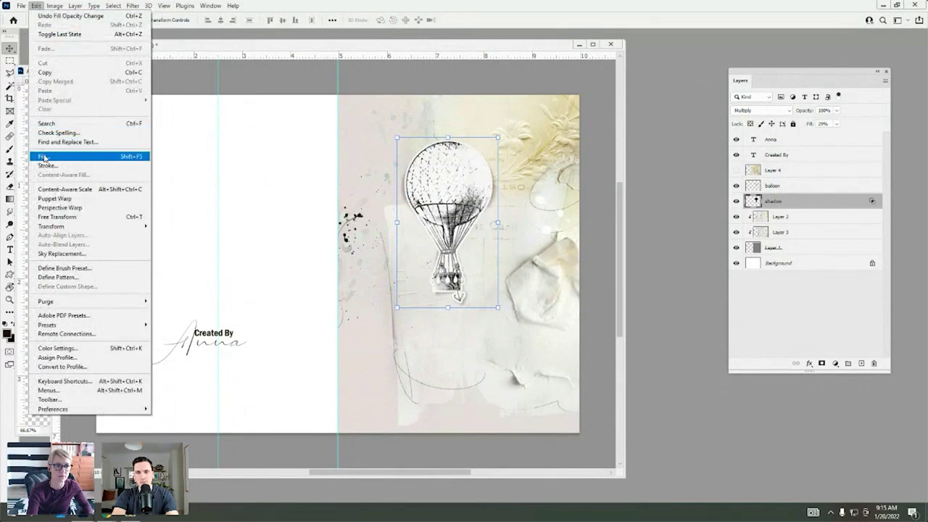
In Edit > Fill, choose a dark brown custom colour for the shadow.
click(41, 155)
click(633, 114)
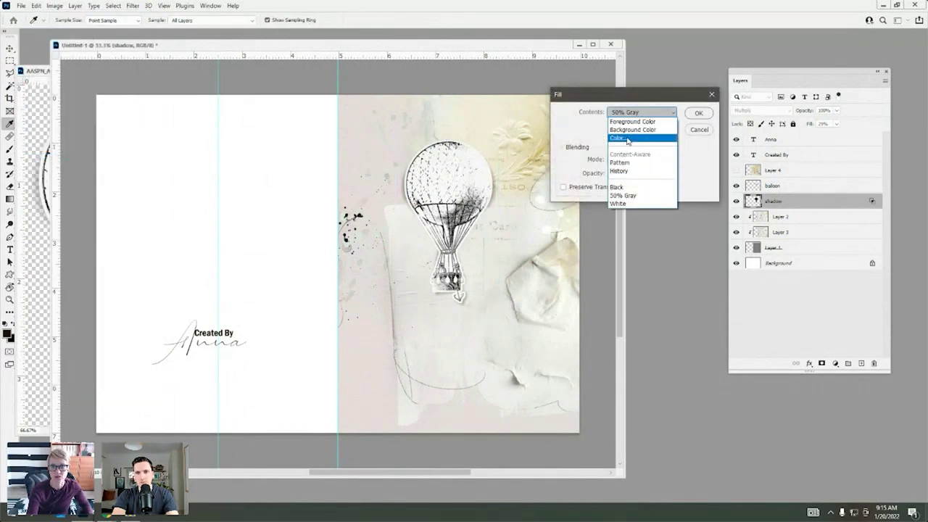
click(643, 137)
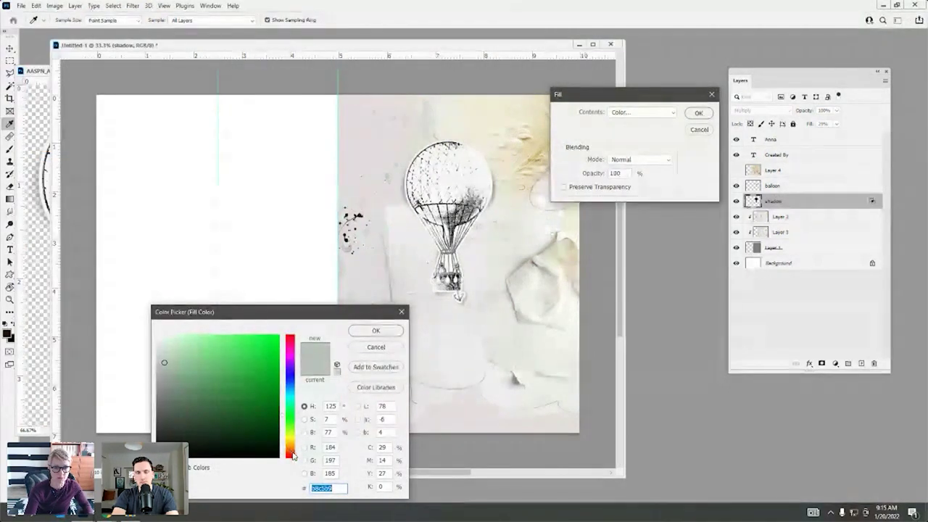
text(c5bbb8)
click(254, 427)
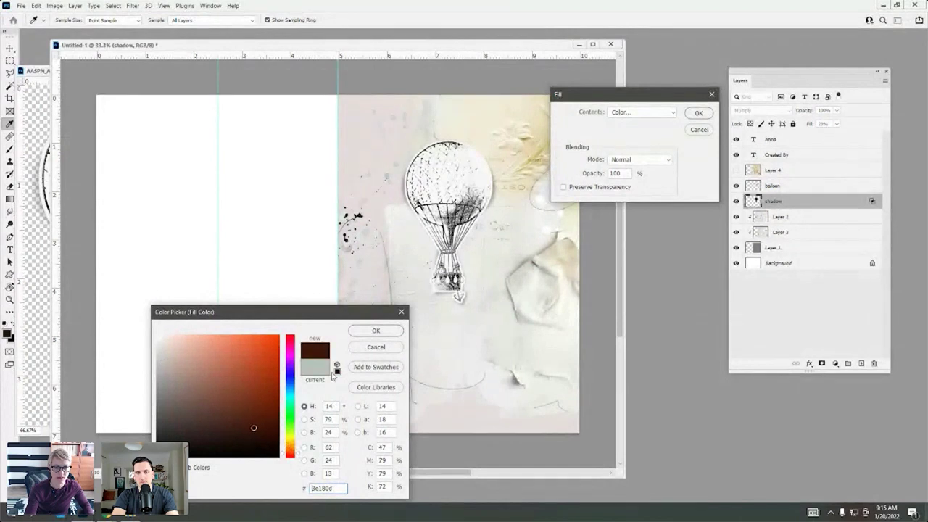
click(376, 331)
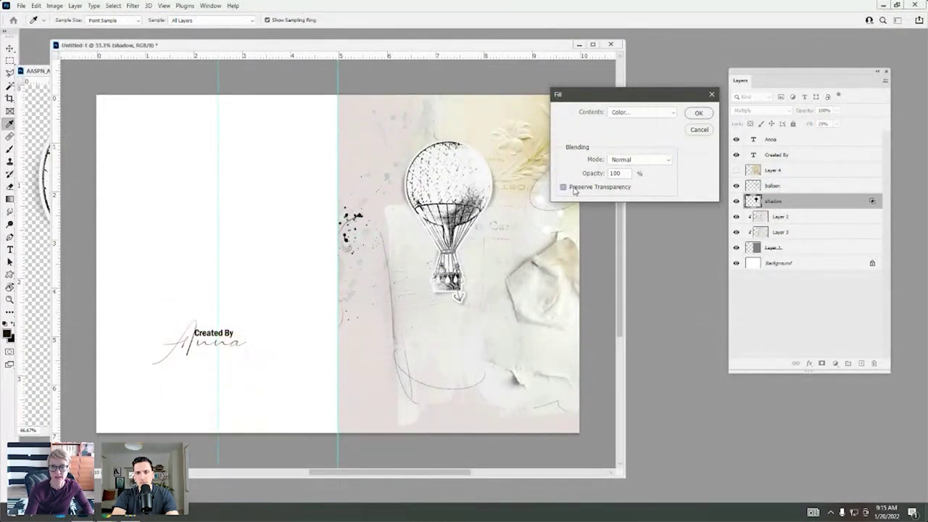
Apply the colour fill to the shadow layer and set its blend mode to Linear Burn.
click(652, 115)
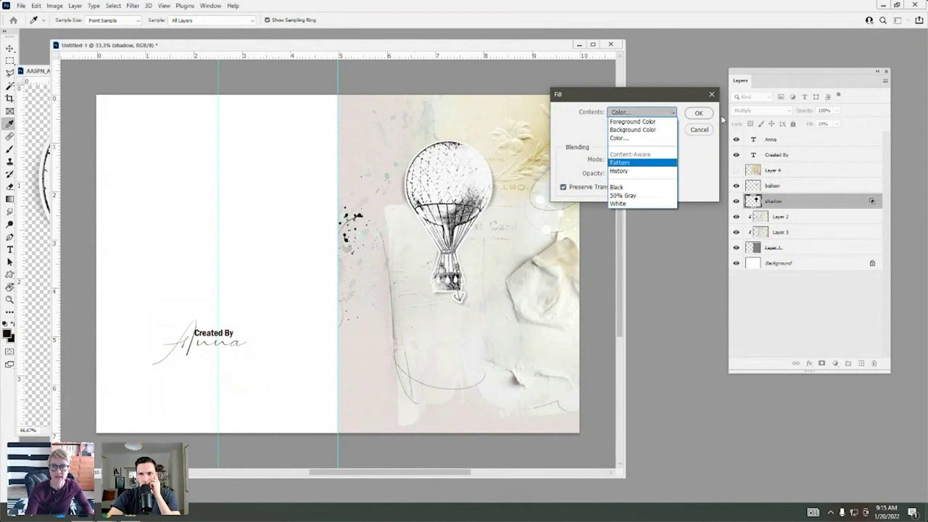
click(624, 138)
click(382, 330)
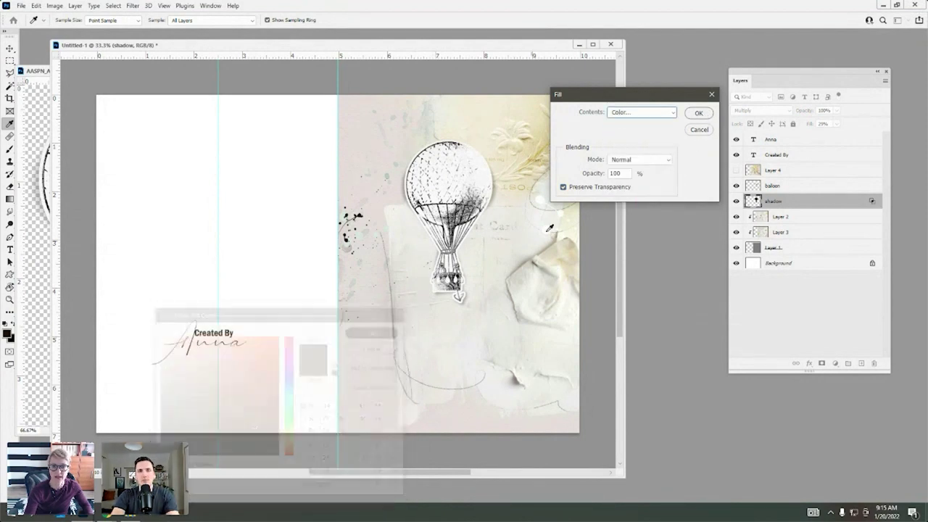
click(699, 113)
key(v)
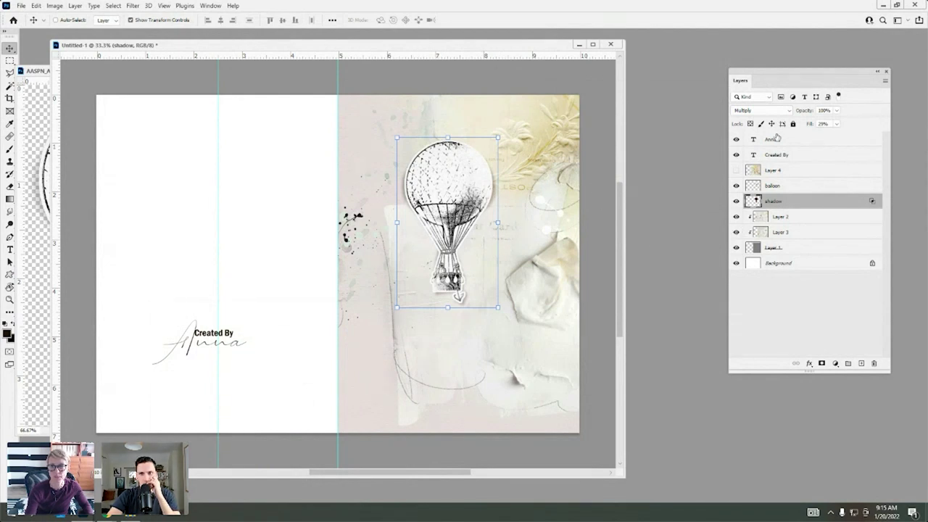
click(777, 112)
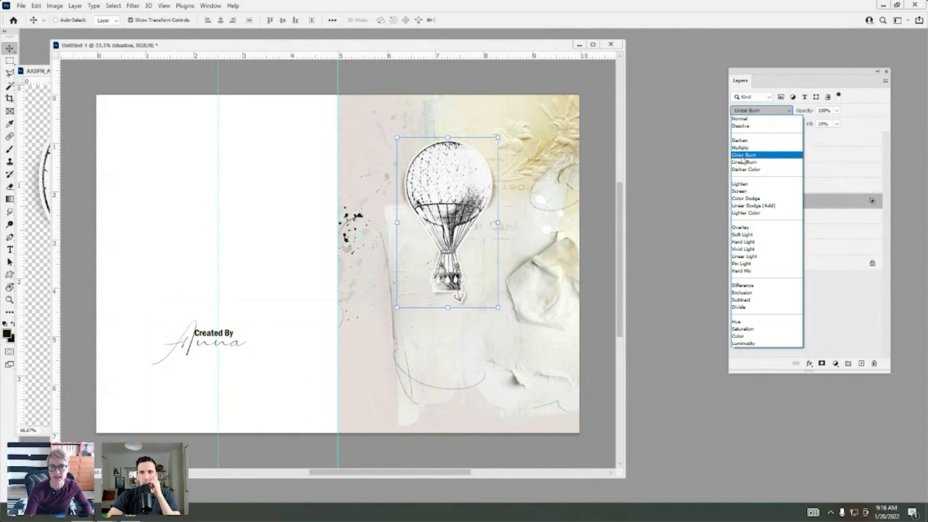
click(745, 163)
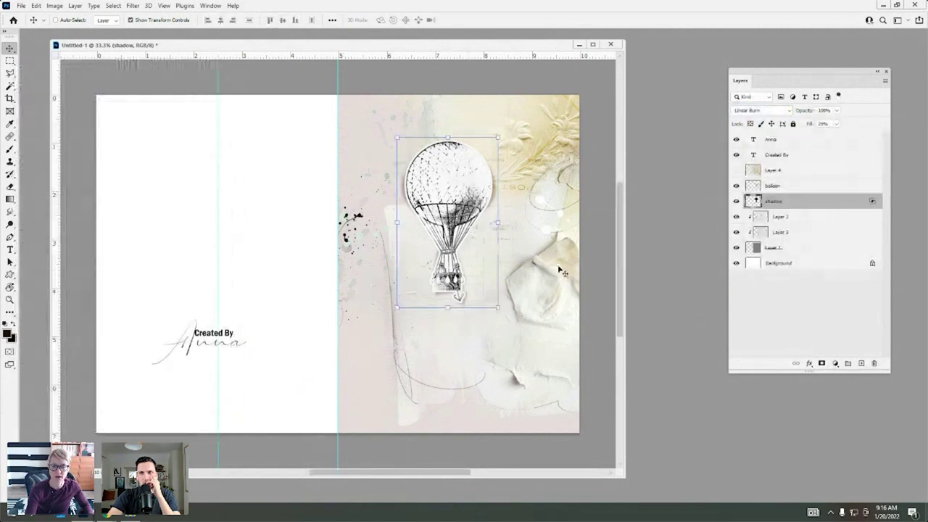
Open Elements > Behold Word and drag the Behold PSD onto the card in Photoshop.
click(129, 517)
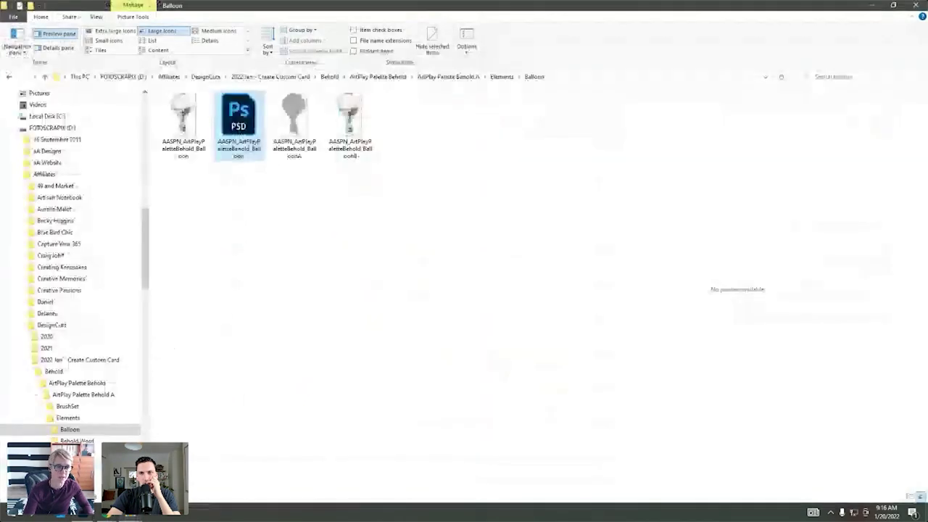
click(501, 77)
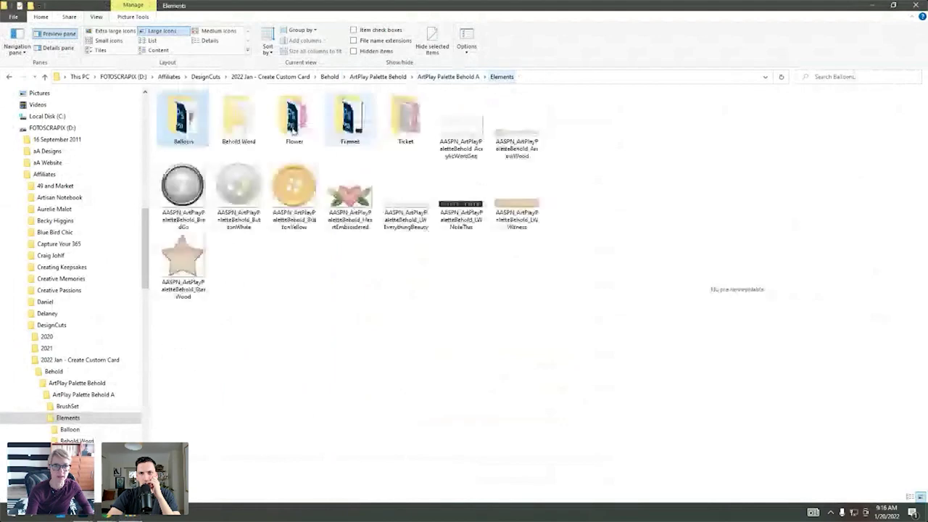
double_click(236, 130)
drag(232, 149, 72, 471)
drag(72, 439, 480, 232)
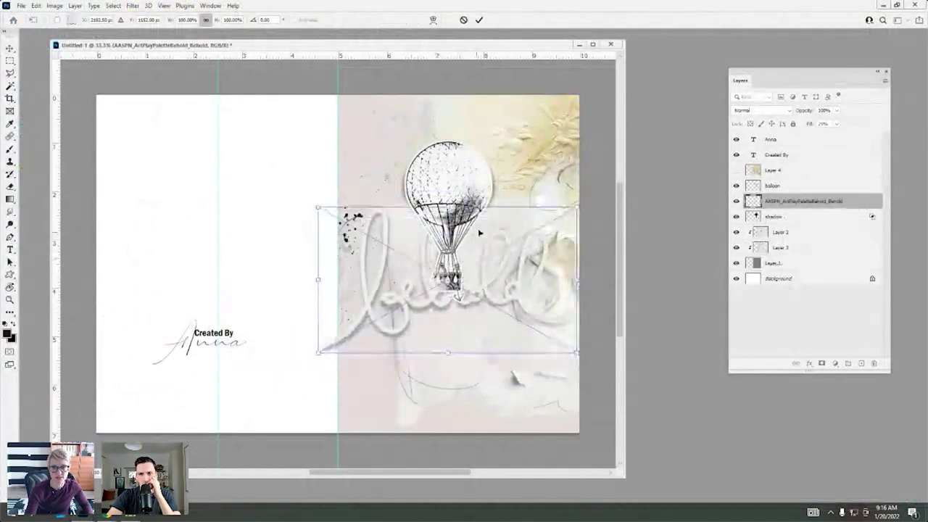
Shrink the Behold word art, stack its layer above the balloon, and nudge it right.
click(479, 20)
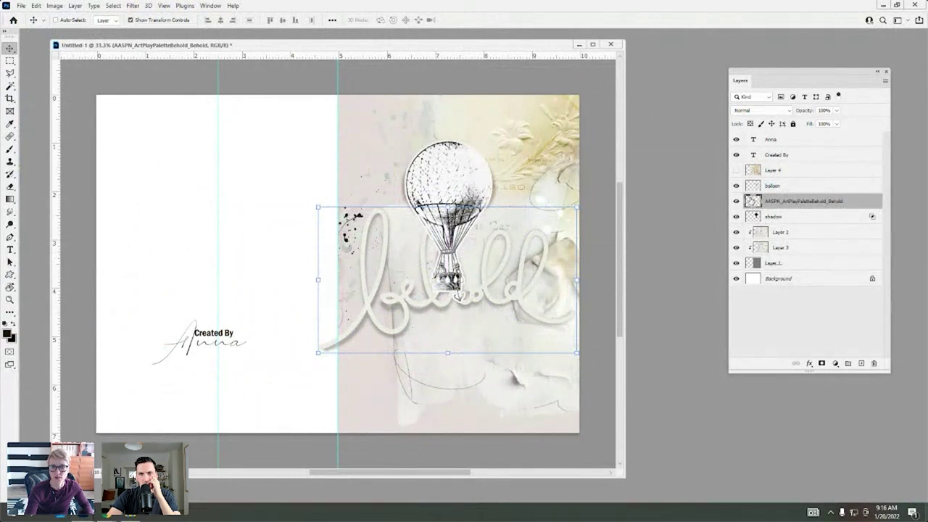
drag(581, 209, 565, 221)
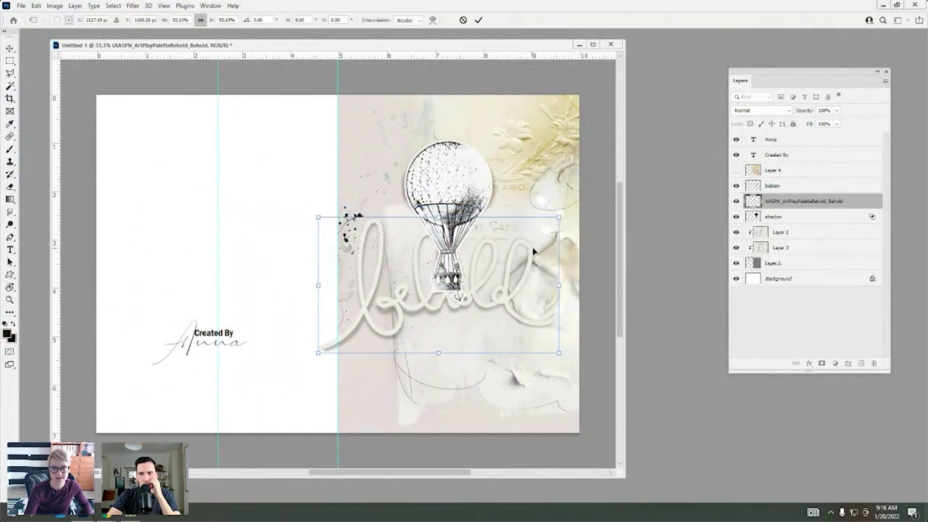
drag(534, 251, 544, 240)
click(479, 20)
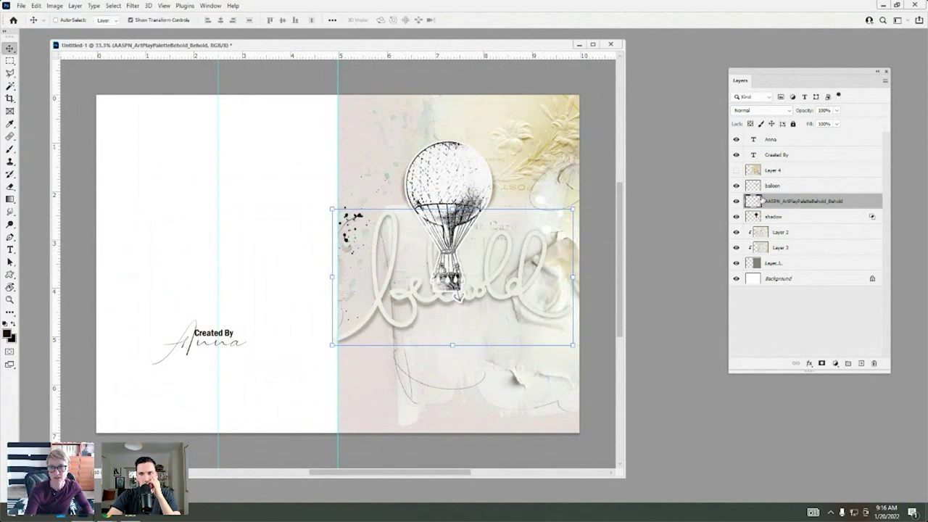
drag(761, 201, 758, 165)
drag(456, 274, 462, 273)
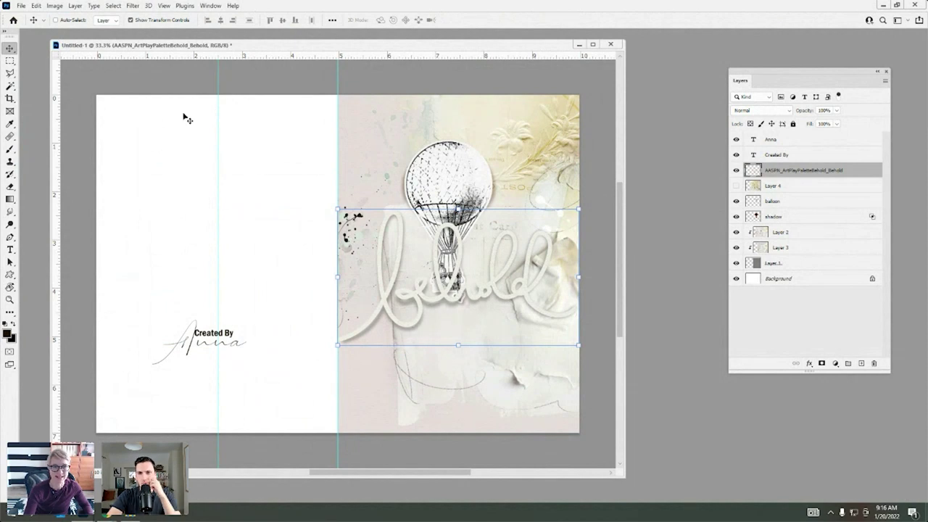
Apply Levels with black input 57 to the Behold word, then move it slightly lower.
click(73, 5)
mouse_move(56, 6)
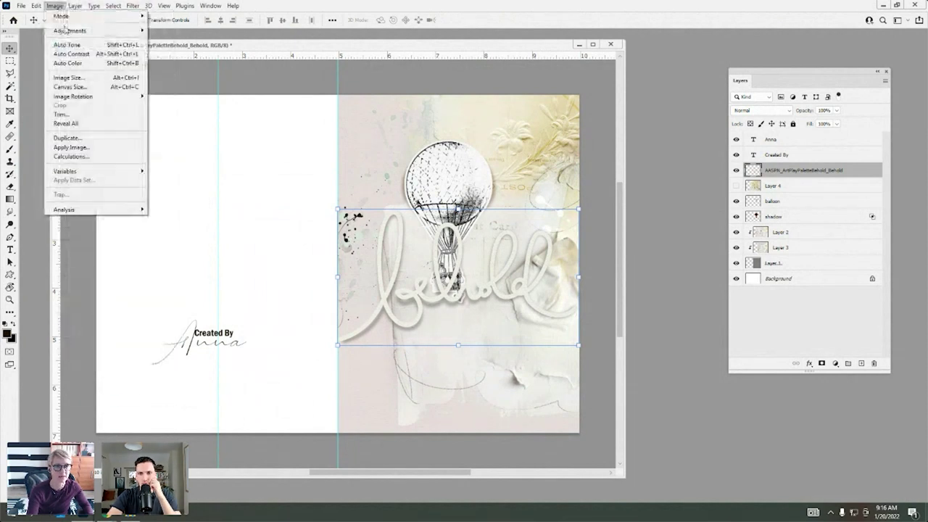
mouse_move(63, 30)
click(164, 37)
drag(560, 218, 630, 177)
drag(561, 284, 588, 284)
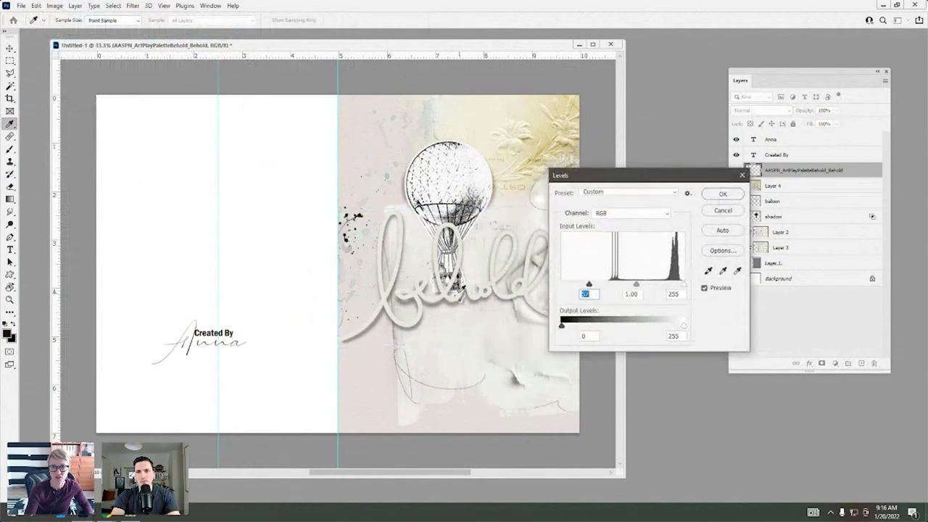
drag(678, 289, 677, 291)
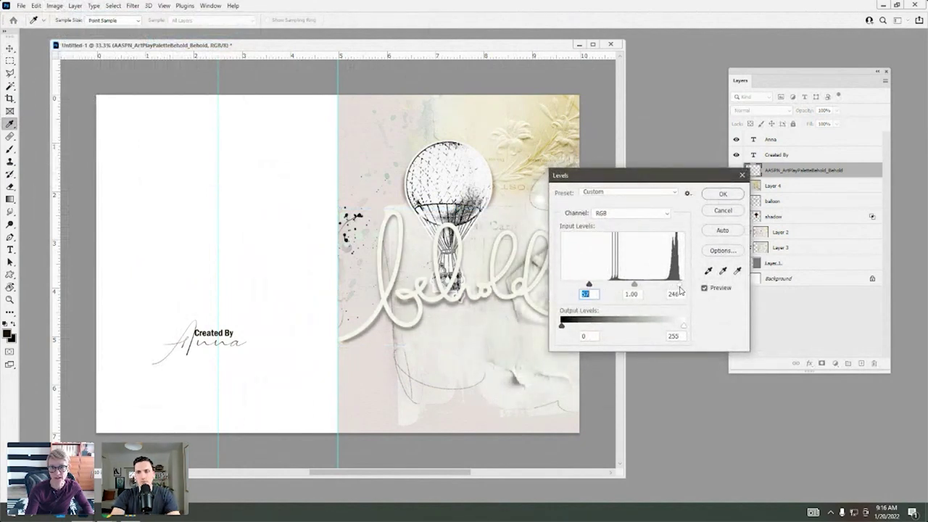
click(714, 194)
key(v)
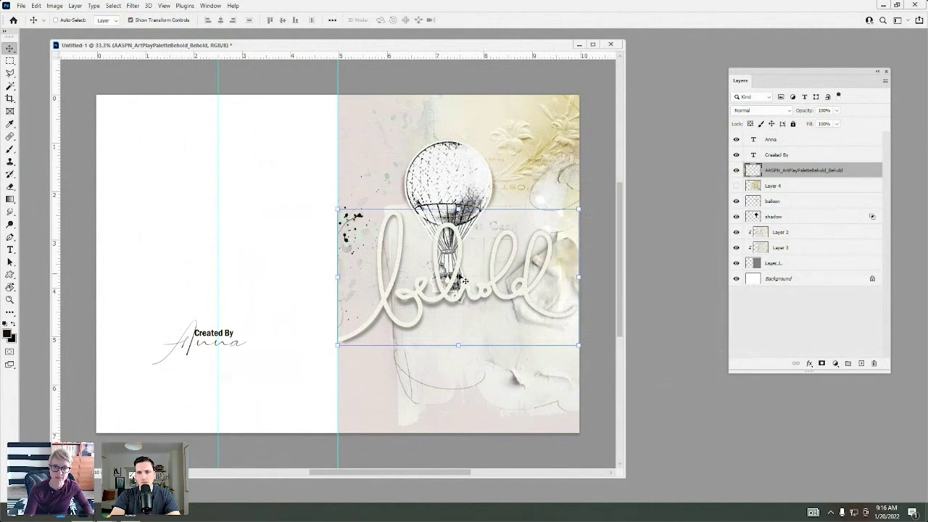
drag(476, 293, 480, 302)
Select the HeartEmbroidered and ArrowWood files in the kit's Elements folder.
click(130, 516)
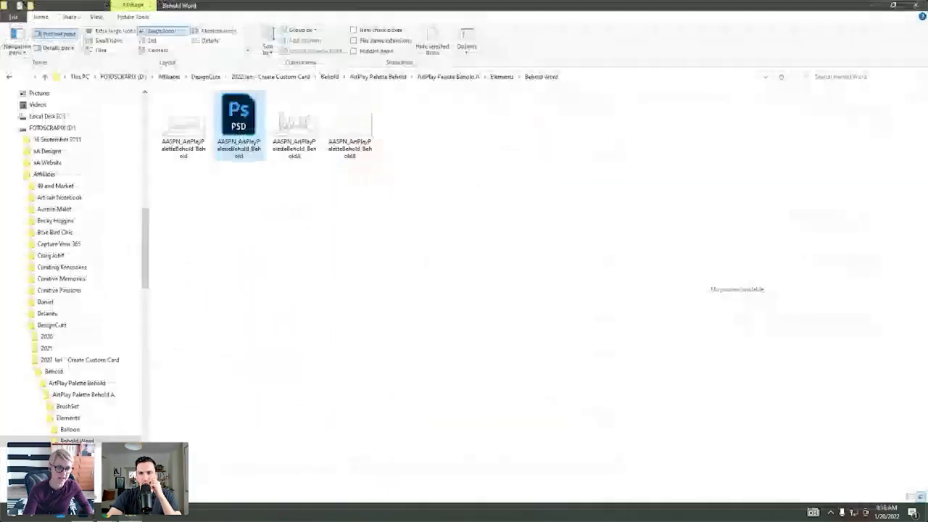
click(498, 77)
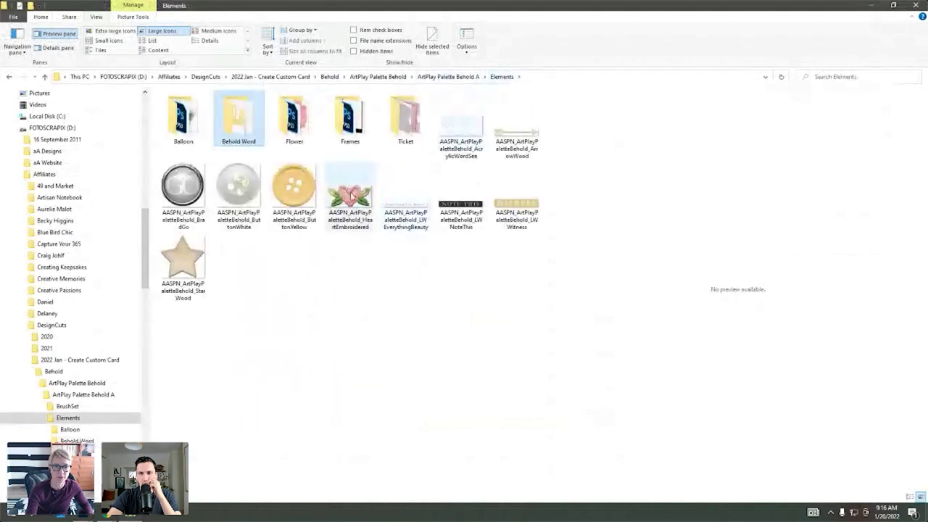
click(351, 192)
click(520, 143)
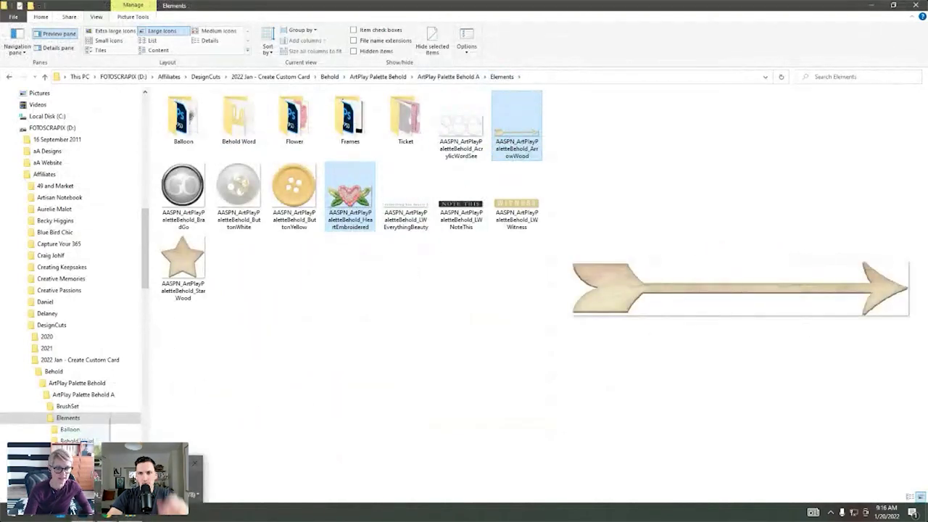
click(85, 517)
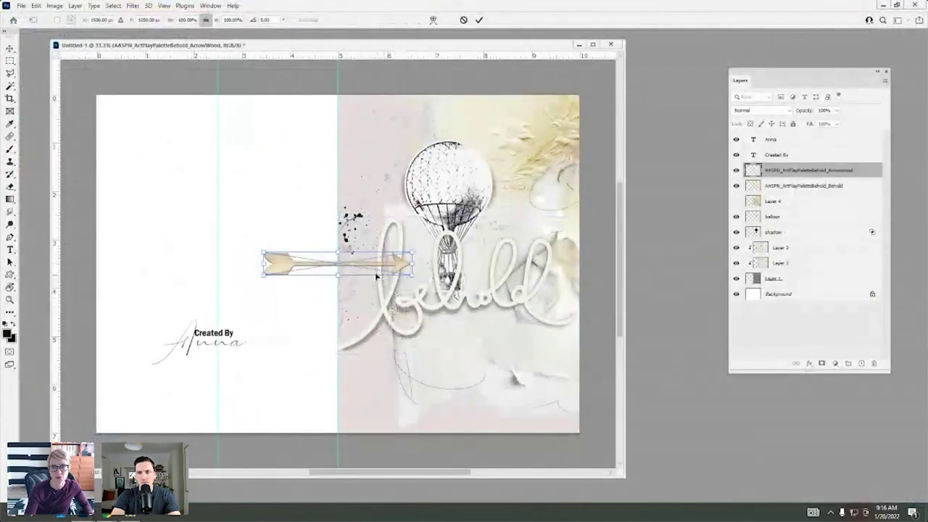
Place the wooden arrow across the lower Behold word and the heart on top of it.
drag(402, 263, 517, 305)
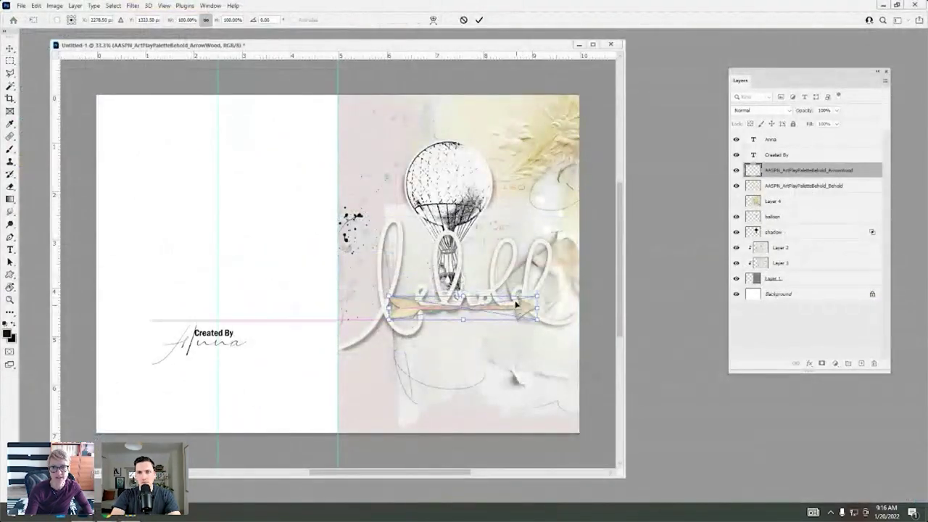
click(479, 19)
drag(361, 263, 503, 272)
click(480, 20)
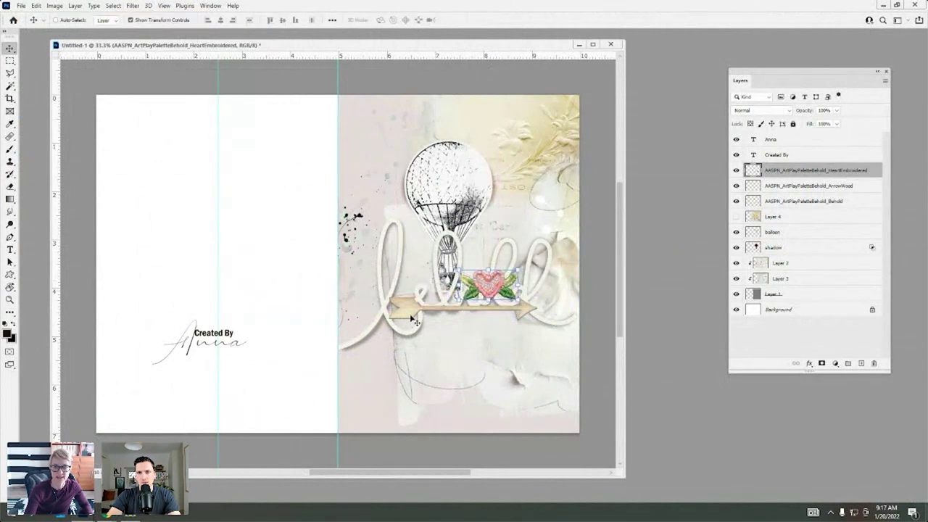
Give the heart a Linear Burn drop shadow with angle 120 and distance 3.
click(74, 6)
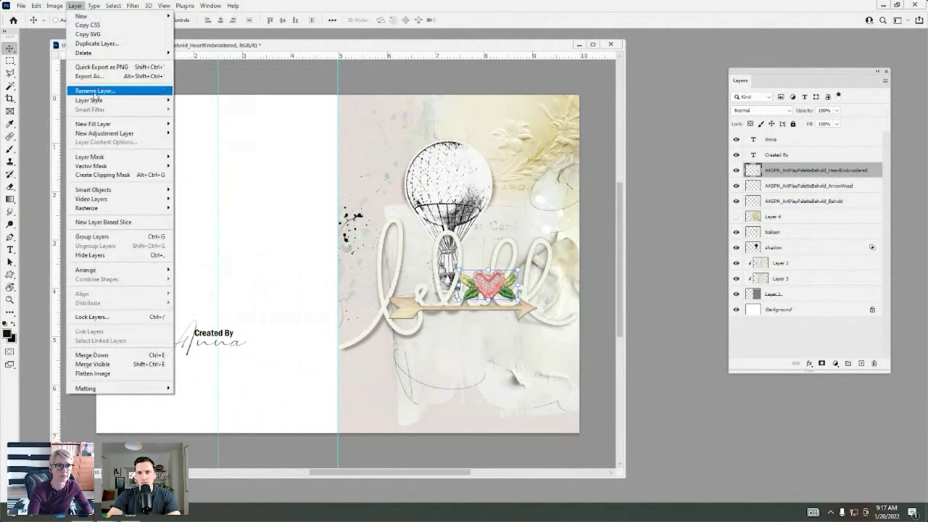
mouse_move(163, 92)
click(200, 198)
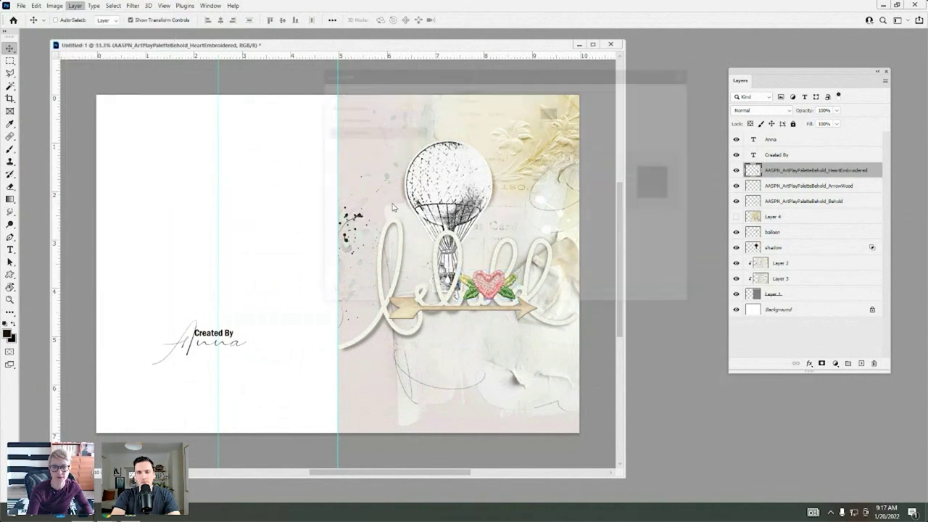
drag(494, 71, 211, 113)
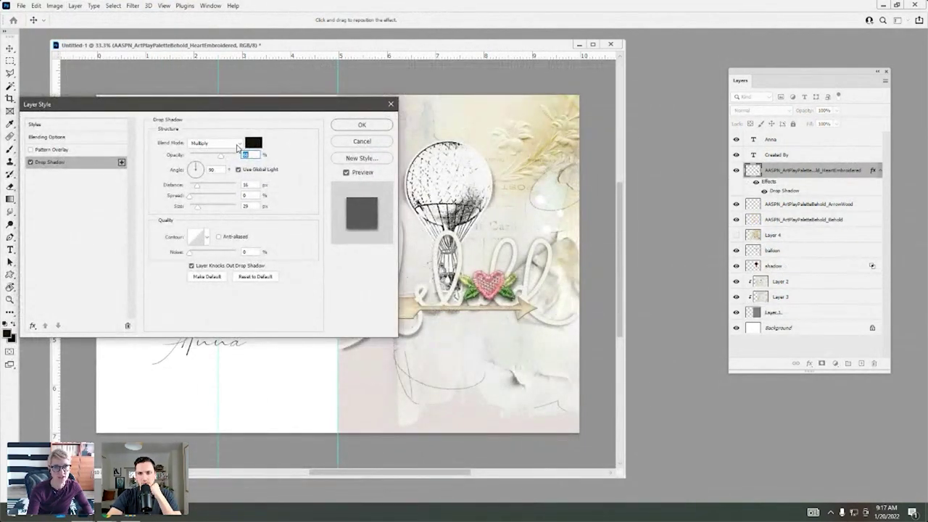
click(237, 143)
click(218, 190)
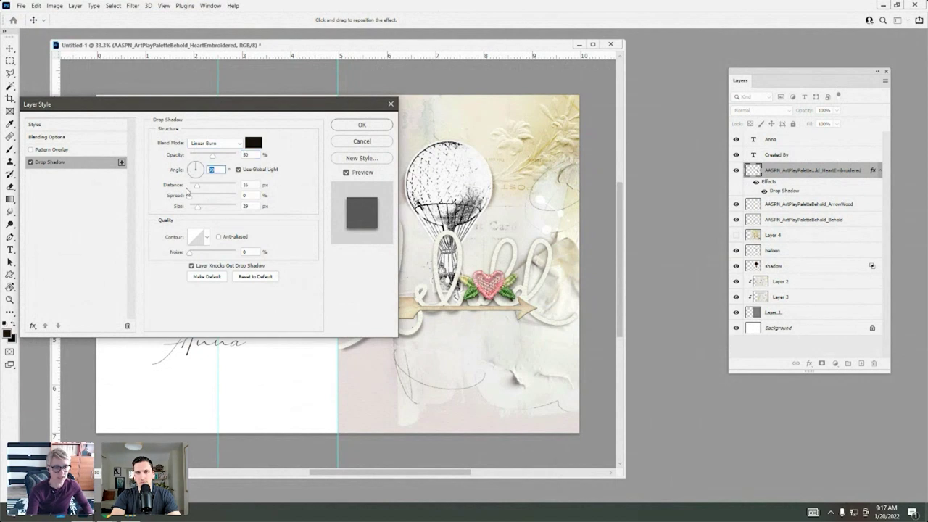
text(120)
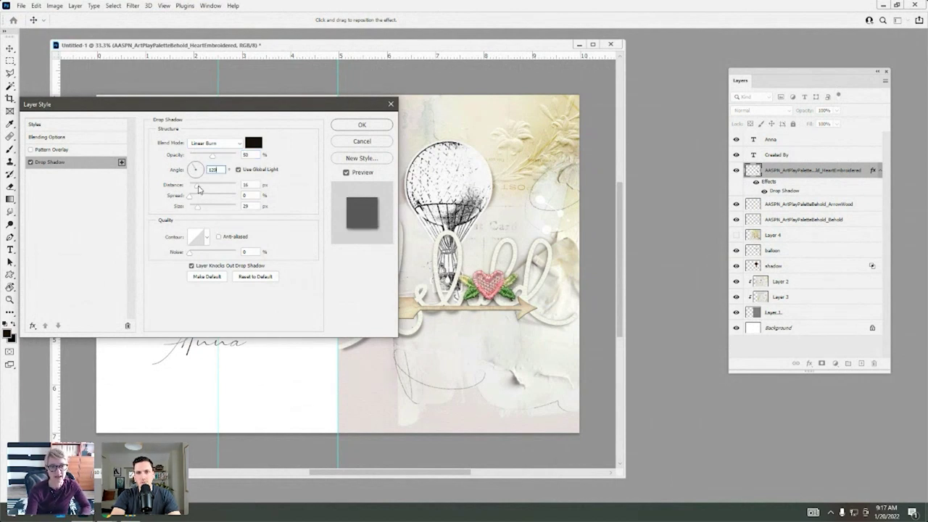
drag(199, 189, 193, 208)
key(Tab)
text(3)
key(Tab)
key(Tab)
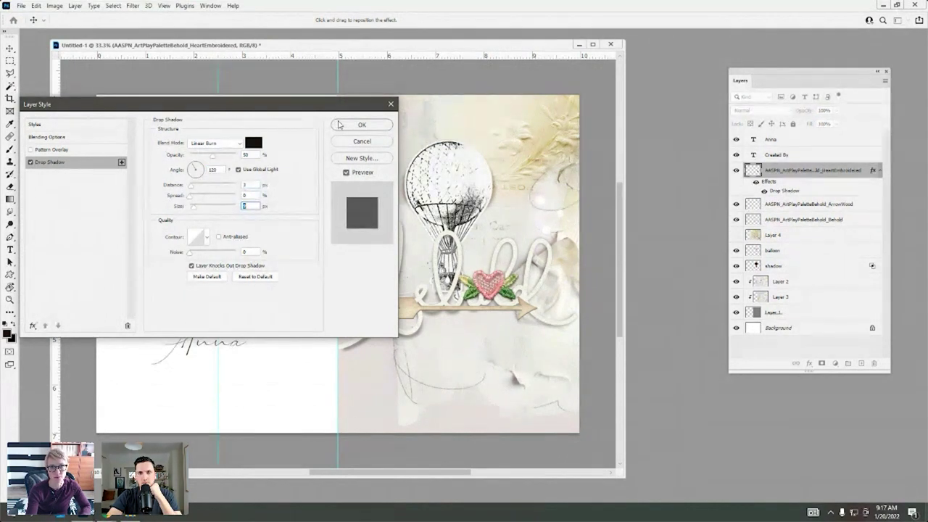
click(351, 126)
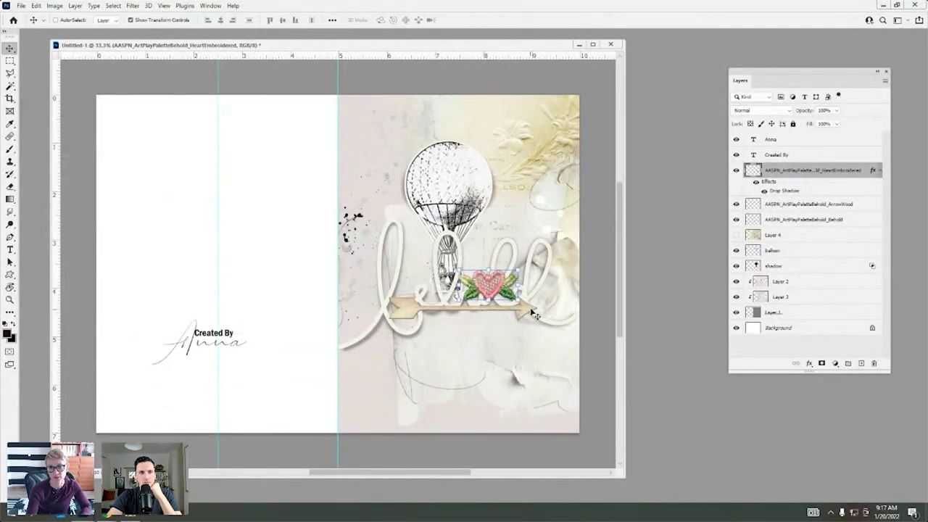
drag(540, 313, 479, 20)
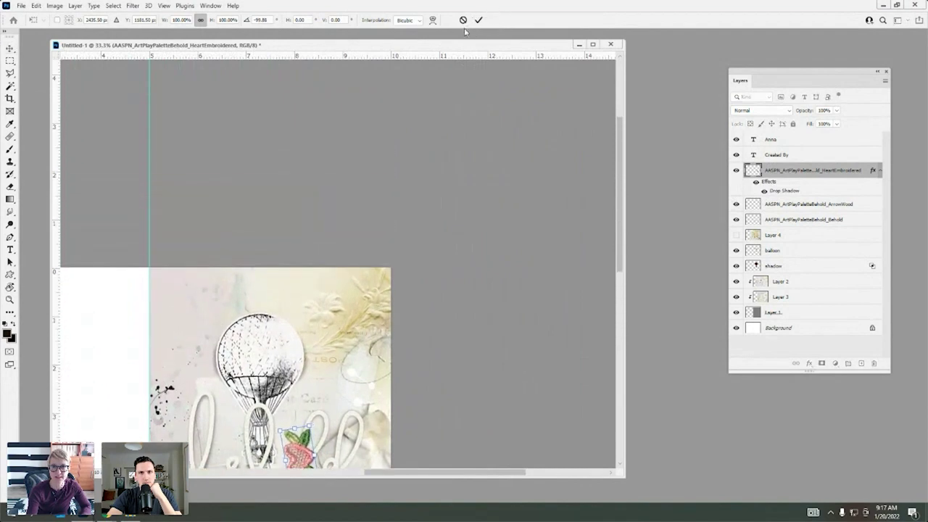
Commit the heart and reposition the wooden arrow on the card.
click(479, 19)
drag(622, 194, 630, 295)
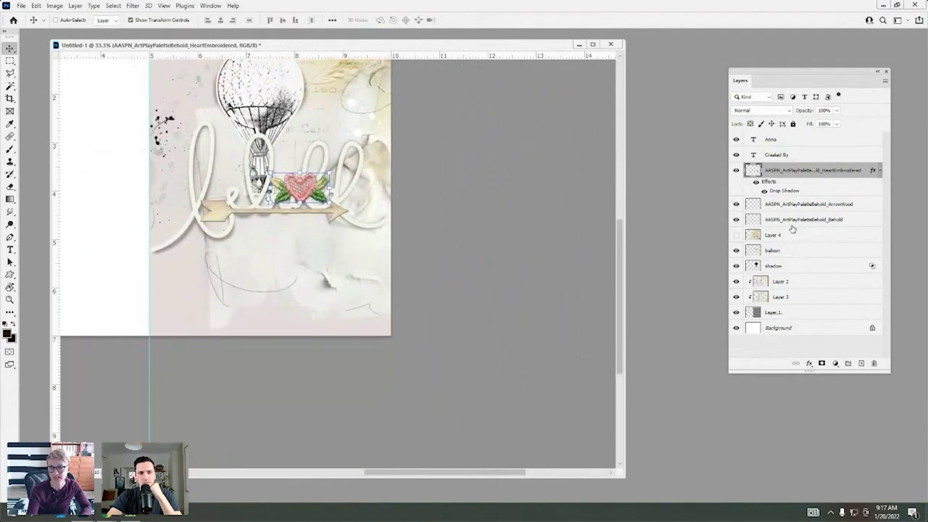
click(782, 208)
drag(331, 207, 345, 188)
drag(281, 46, 346, 82)
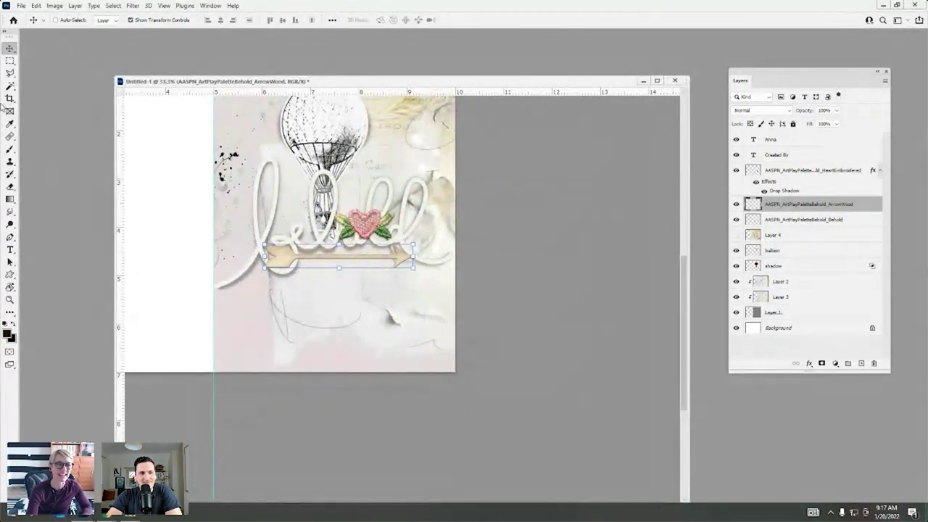
Add a drop shadow to the arrow, shift it right, and move its layer below Behold.
click(75, 6)
mouse_move(105, 102)
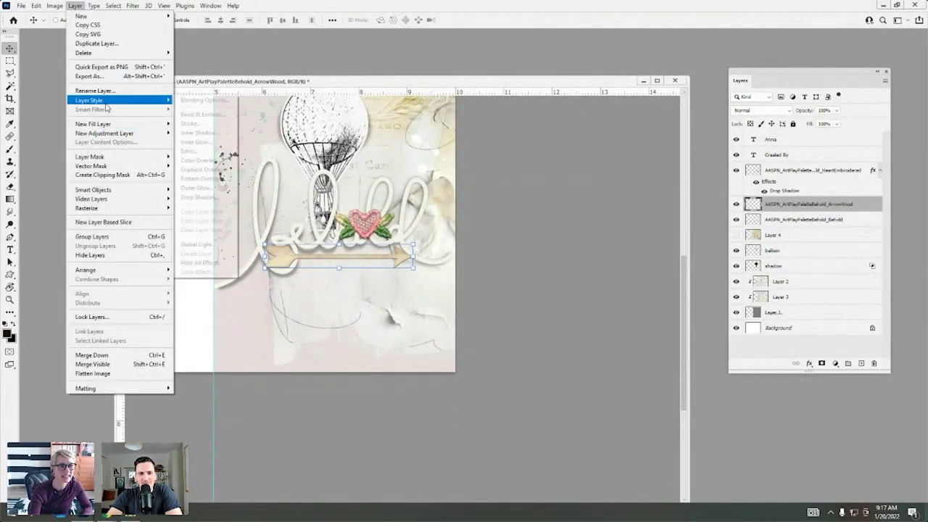
click(201, 197)
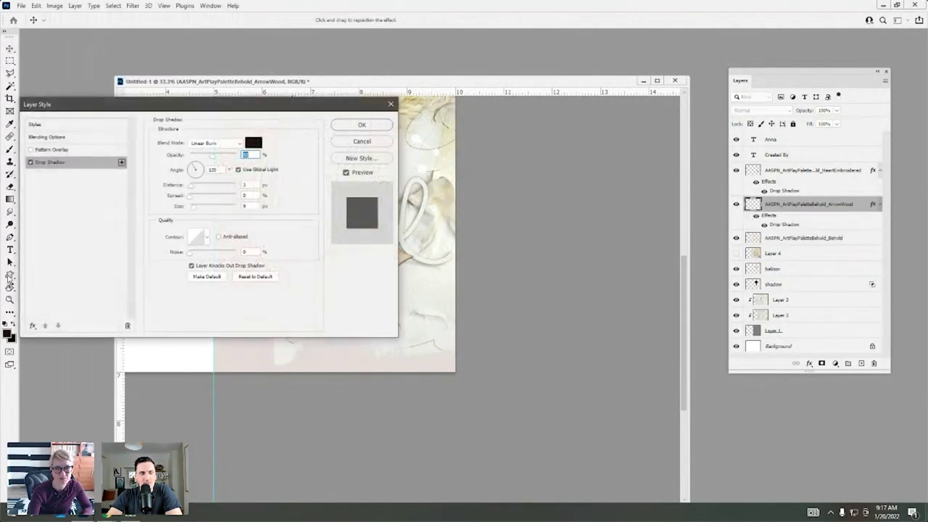
drag(252, 109, 347, 316)
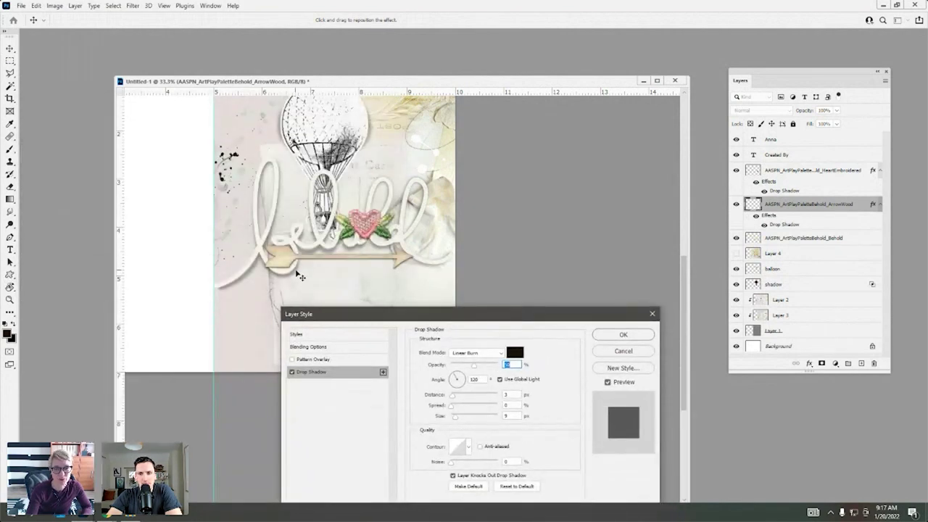
click(600, 336)
drag(389, 240, 404, 240)
drag(754, 206, 769, 245)
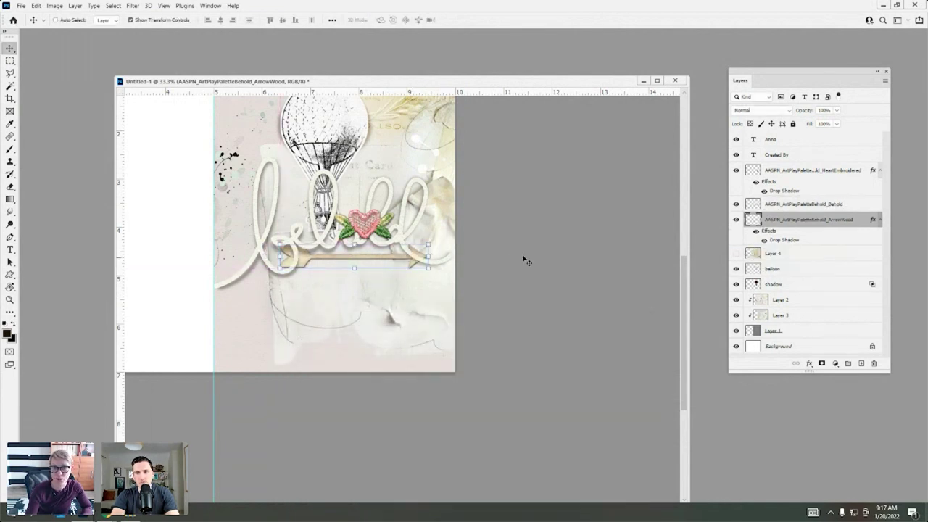
Fine-tune the arrow and heart positions and zoom out to view the whole card.
drag(362, 257, 348, 253)
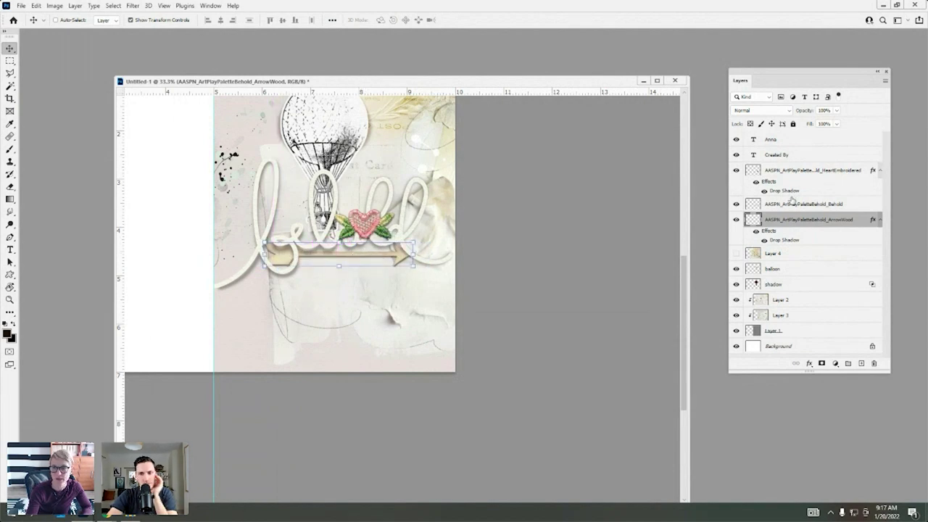
ctrl+click(421, 177)
click(782, 170)
drag(376, 224, 356, 217)
click(166, 5)
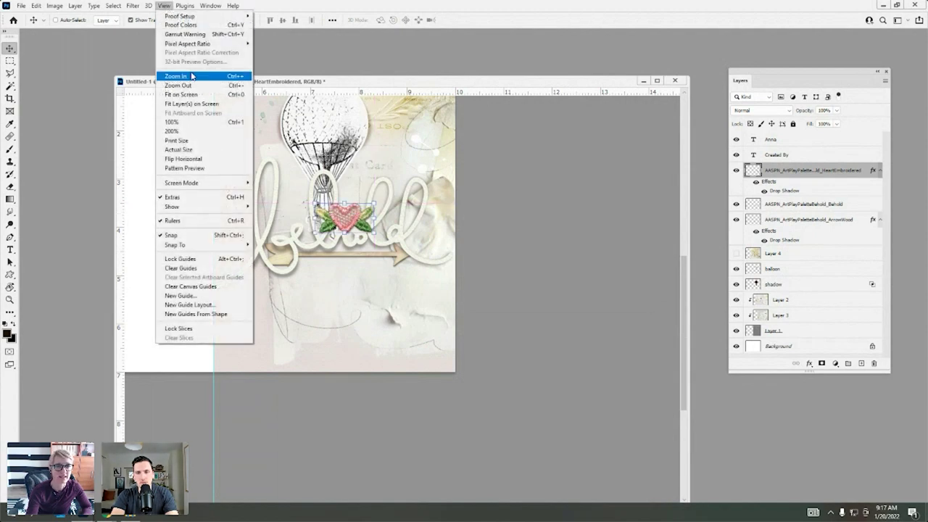
click(190, 87)
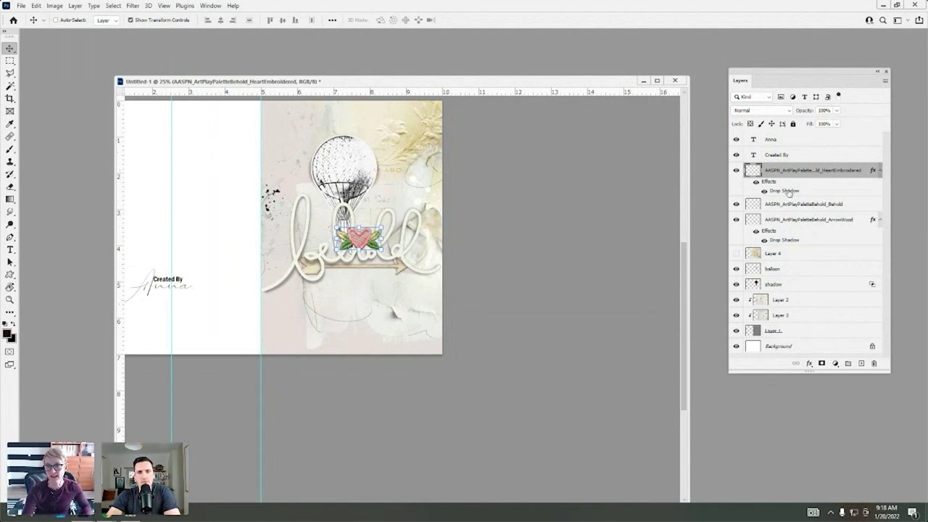
Stack the balloon and shadow layers above the embroidered heart and nudge the balloon left.
click(772, 269)
shift+click(773, 284)
drag(773, 285, 773, 163)
drag(360, 157, 336, 148)
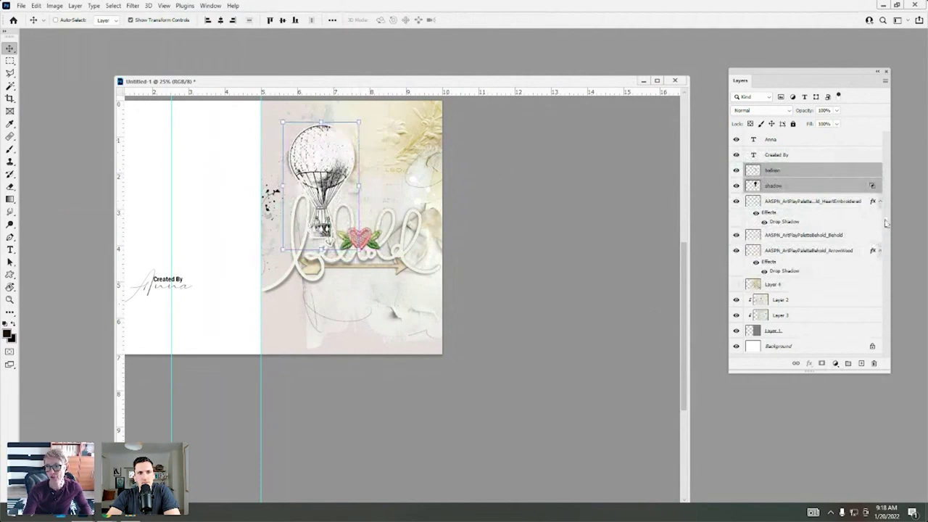
drag(774, 284, 781, 299)
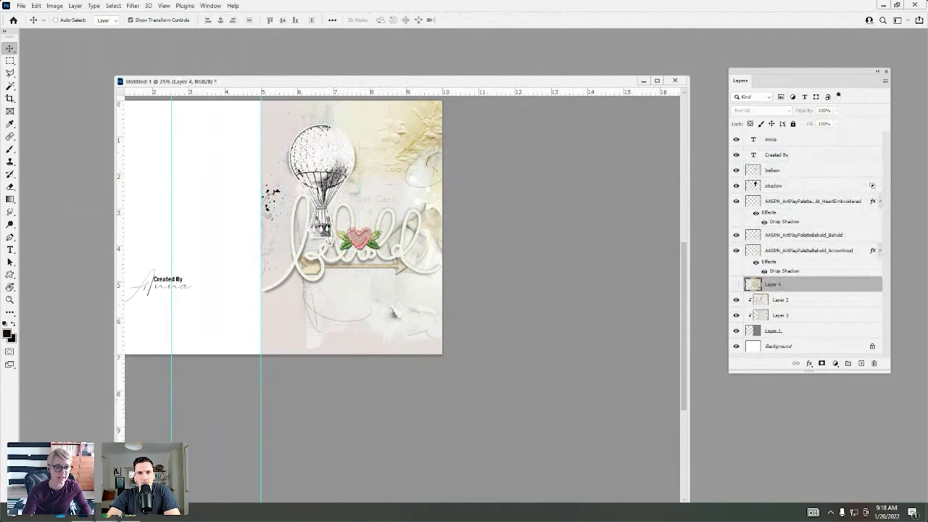
click(118, 515)
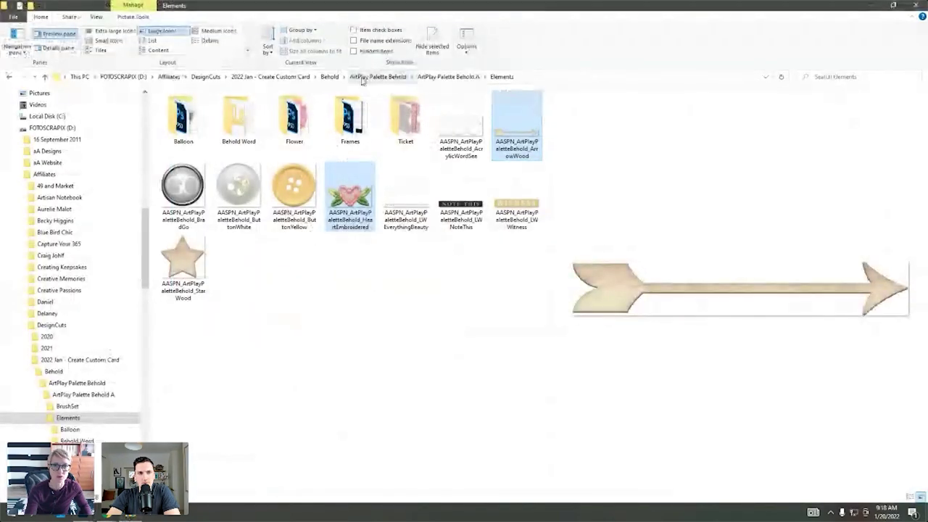
Place AASPN_FadedWordsTravel1_7 from FadedWords Travel No 1 onto the card's right panel.
click(330, 76)
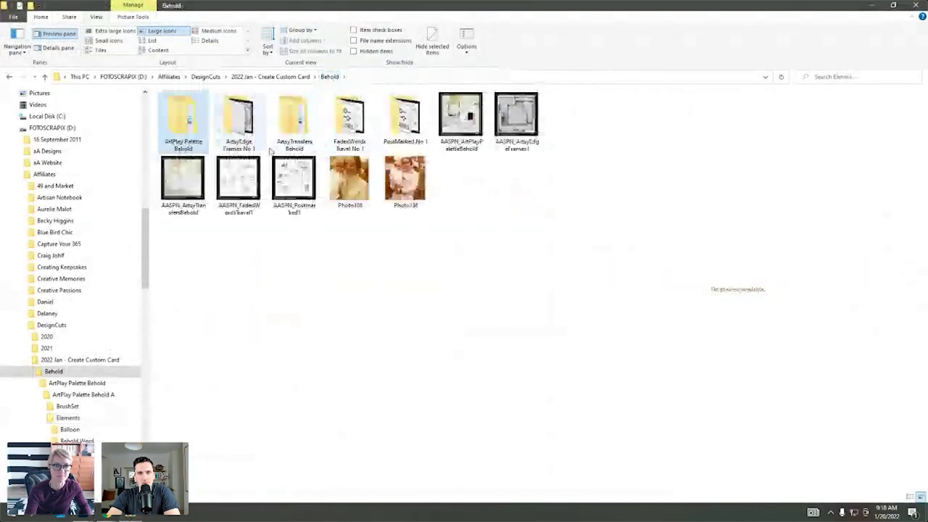
double_click(349, 120)
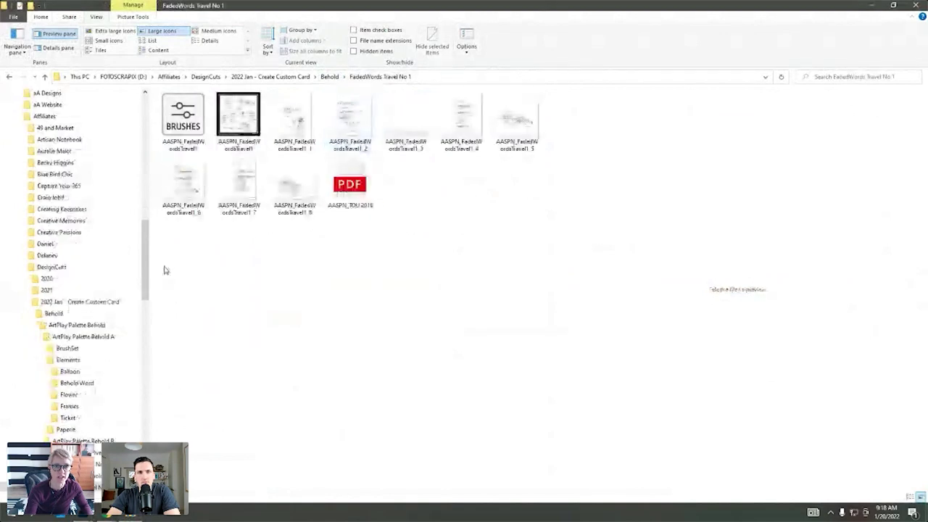
click(246, 190)
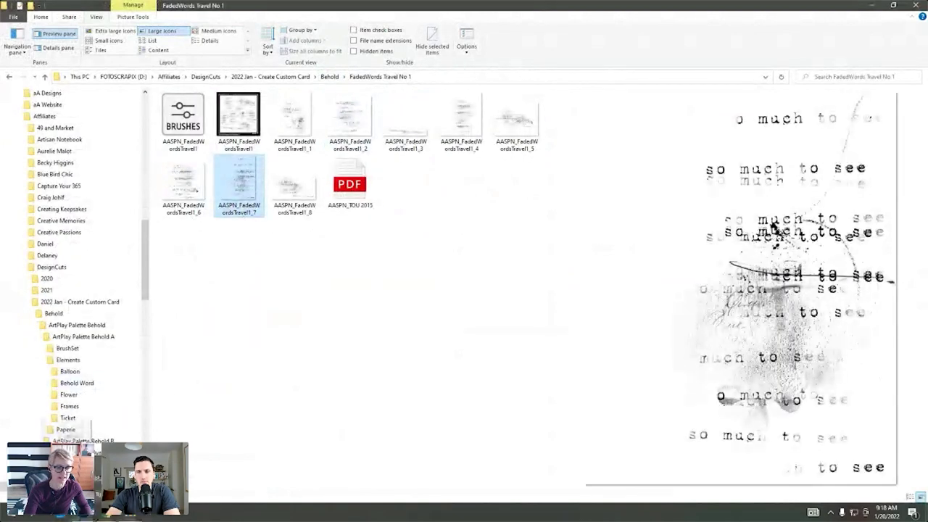
key(alt+Tab)
drag(269, 193, 269, 196)
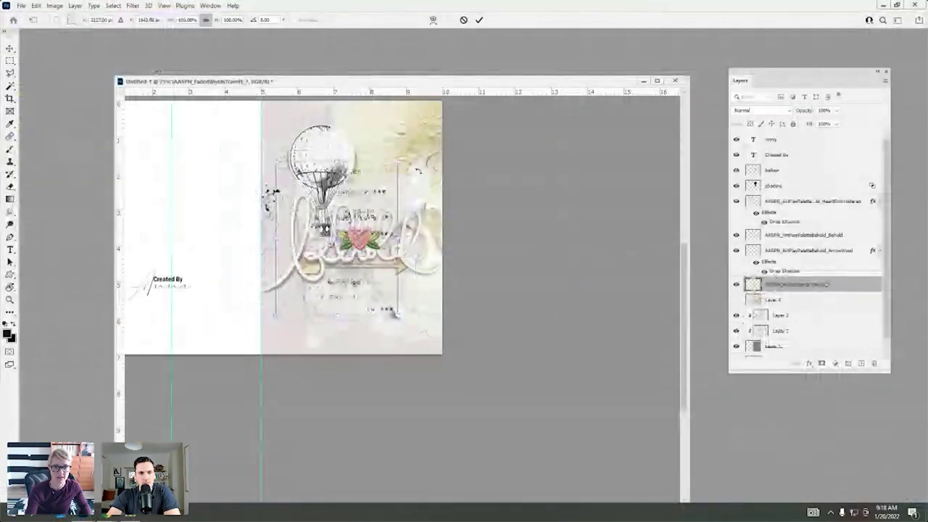
Fill the faded words with colour, preserving transparency, and blend them as Soft Light.
click(479, 19)
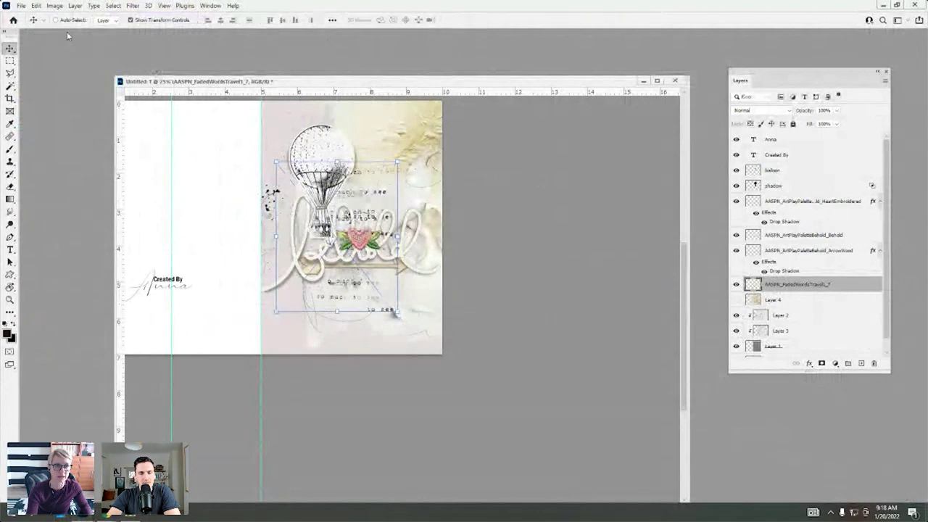
click(36, 5)
click(72, 145)
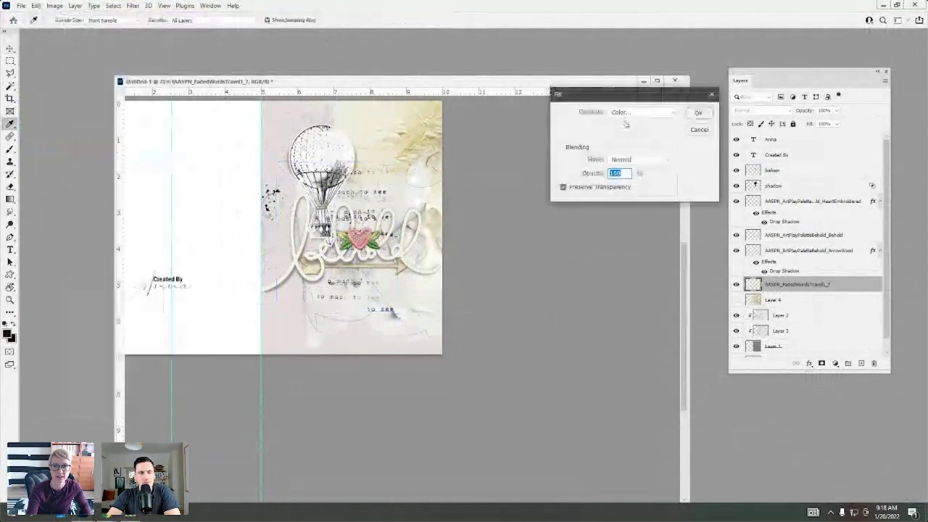
click(699, 113)
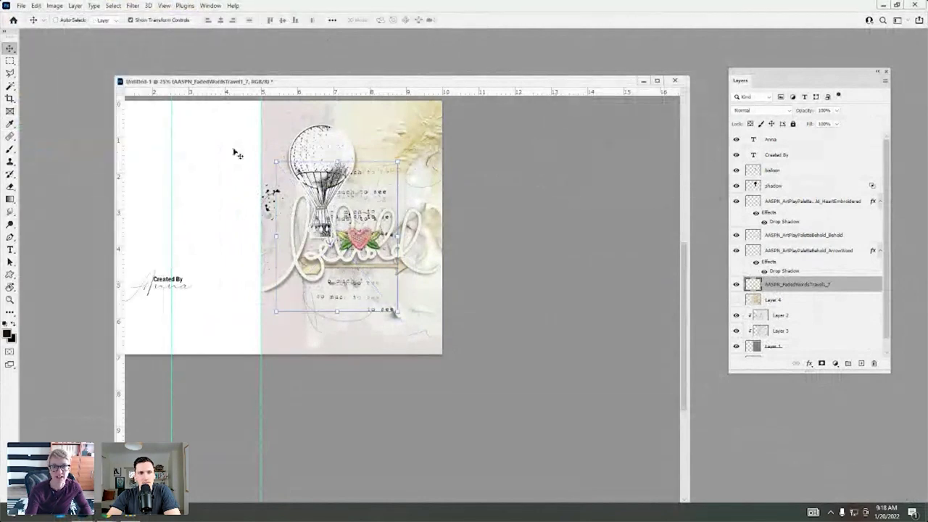
click(761, 110)
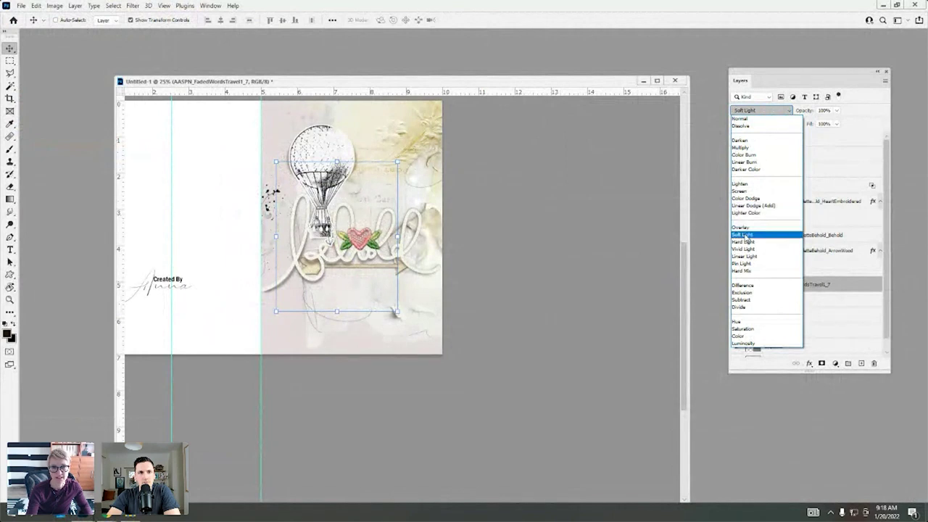
click(744, 235)
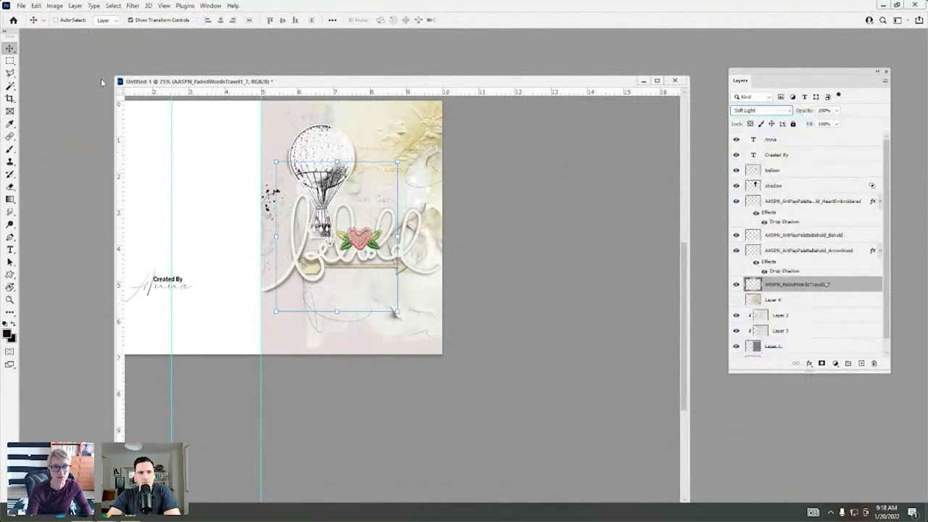
Darken the faded words with Levels black input 38 and duplicate the layer.
click(54, 9)
mouse_move(73, 29)
click(168, 43)
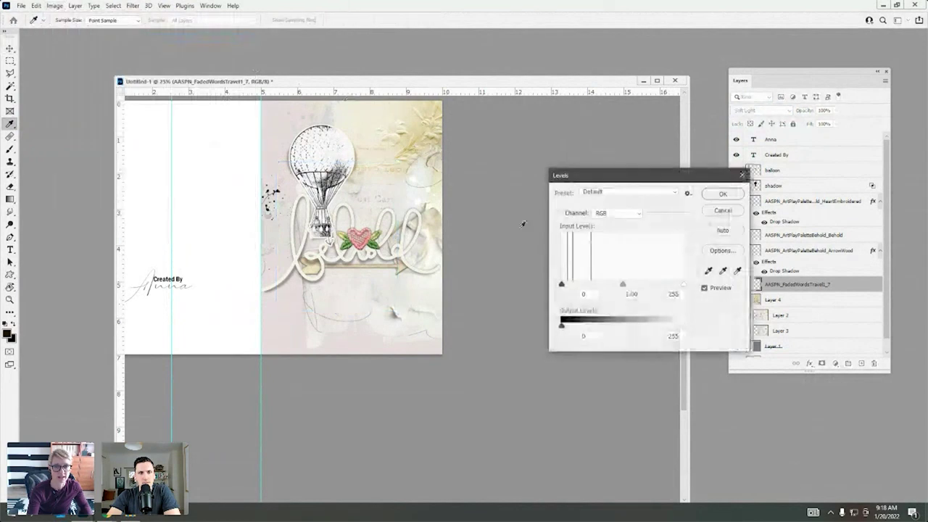
mouse_move(568, 286)
mouse_down()
mouse_move(593, 284)
mouse_move(580, 284)
mouse_up()
click(724, 194)
key(v)
drag(798, 285, 863, 364)
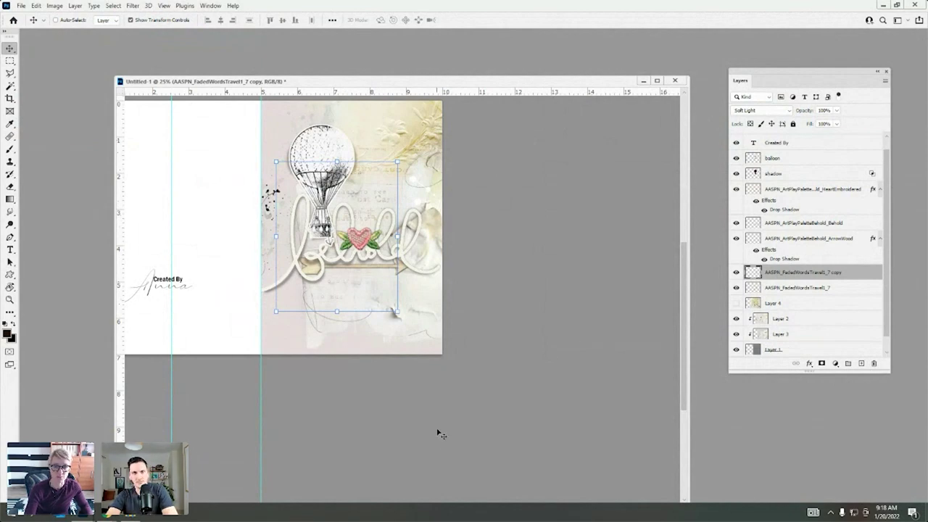
Drag the AASPN_Postmarked1 brush file from PostMarked No 1 into Photoshop.
click(126, 517)
click(327, 74)
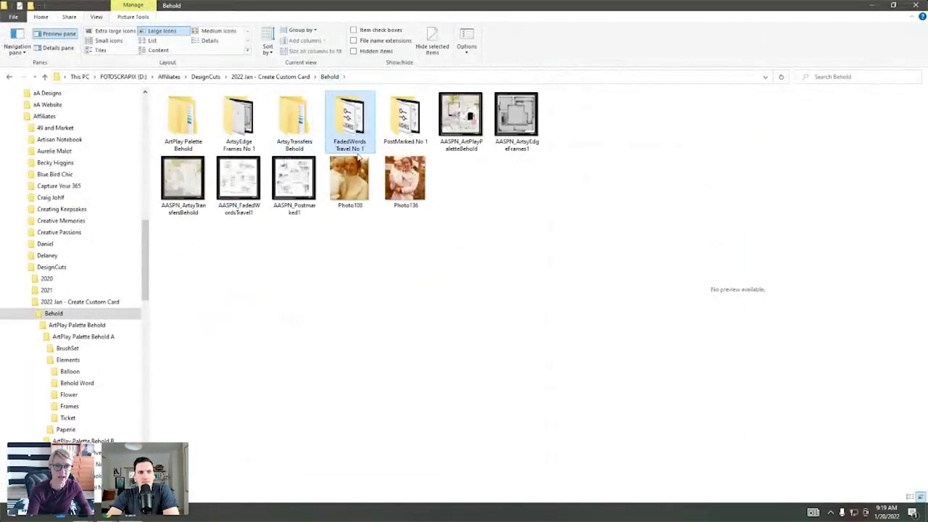
double_click(404, 116)
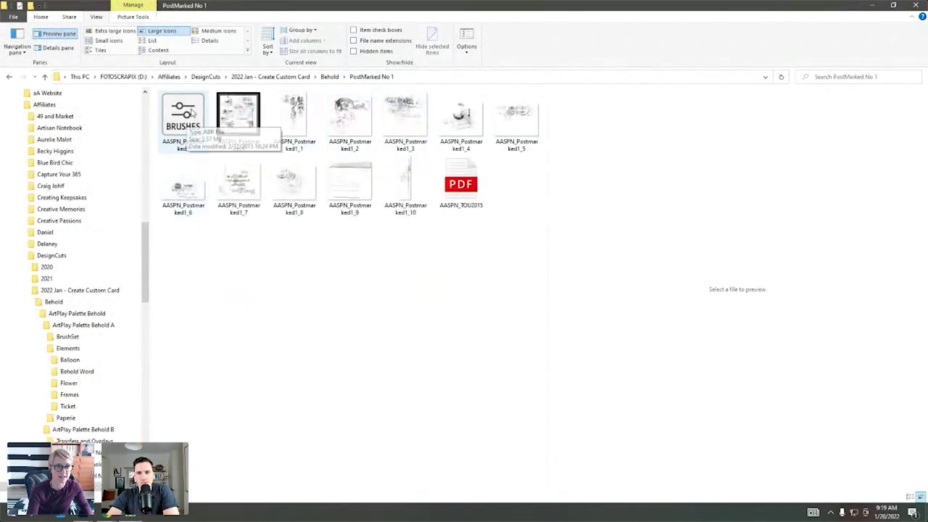
mouse_move(188, 123)
mouse_down()
mouse_move(129, 318)
mouse_move(86, 516)
mouse_move(66, 440)
mouse_move(805, 441)
mouse_up()
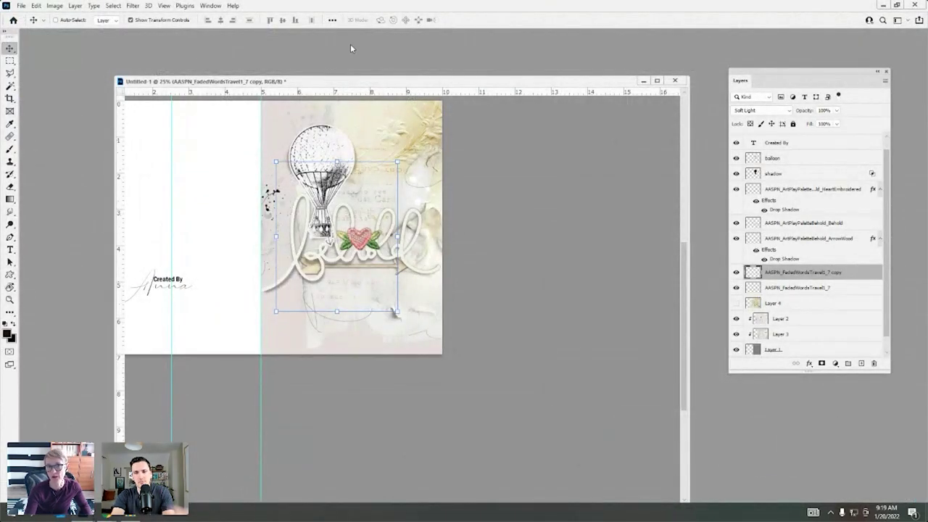
click(210, 5)
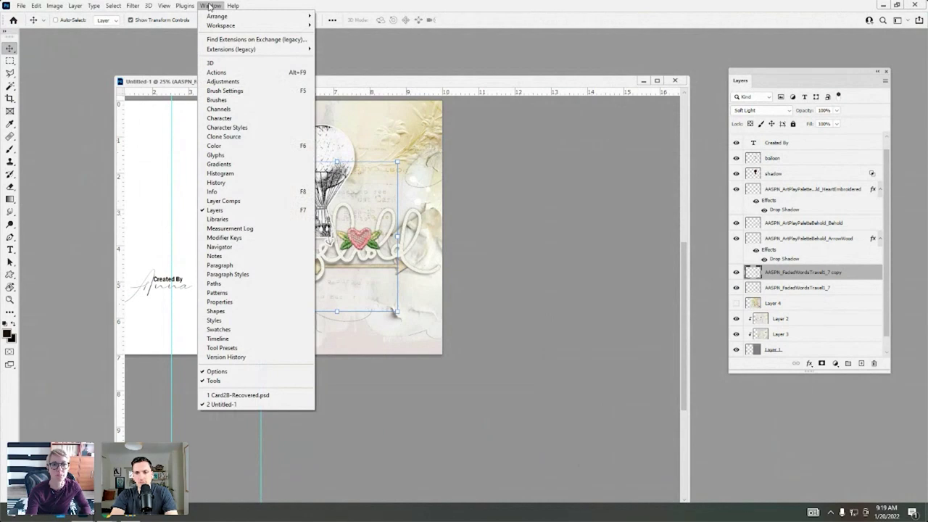
Load the AASPN_Postmarked1 brushes, delete the duplicate set, and pick brush 795.
click(225, 100)
drag(703, 95, 696, 42)
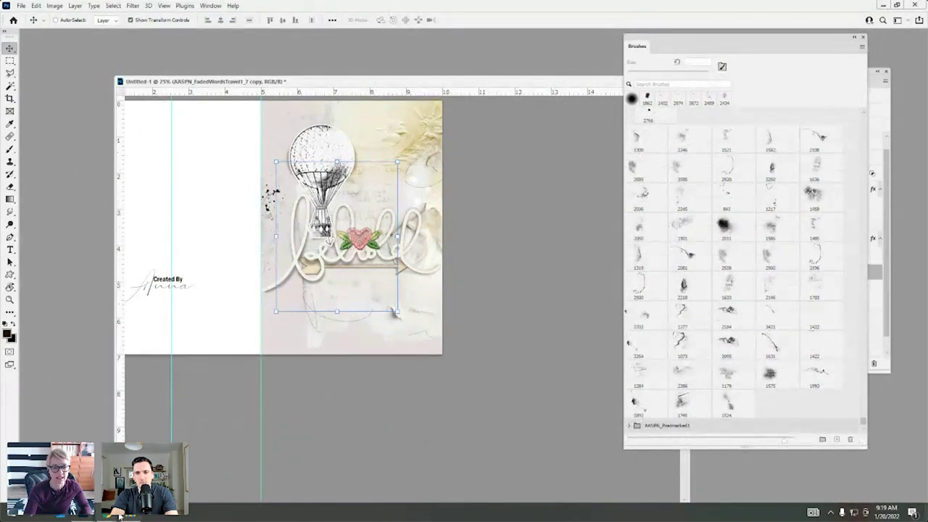
key(alt+Tab)
mouse_move(182, 119)
mouse_down()
mouse_move(83, 353)
mouse_move(97, 468)
mouse_move(100, 450)
mouse_move(84, 439)
mouse_move(187, 426)
mouse_move(797, 402)
mouse_move(805, 416)
mouse_up()
key(alt+Tab)
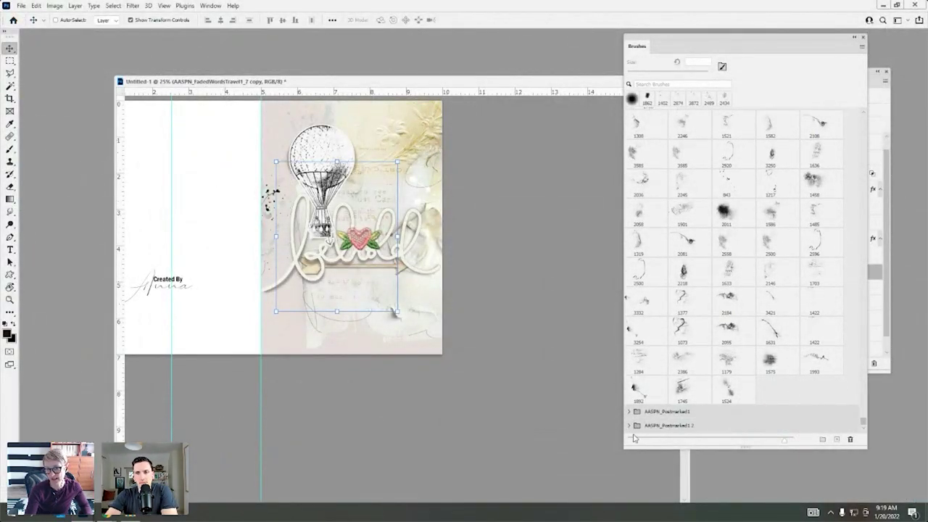
scroll(864, 422, down, 2)
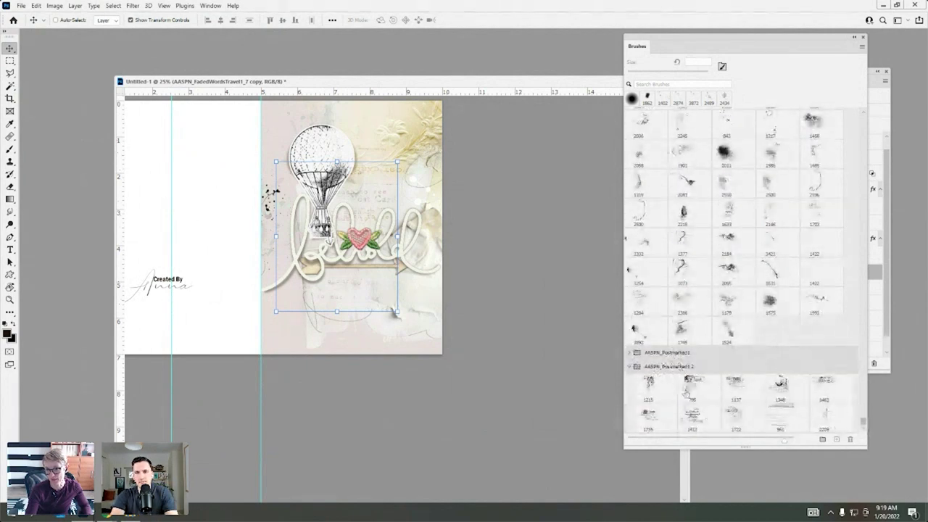
click(851, 440)
click(436, 190)
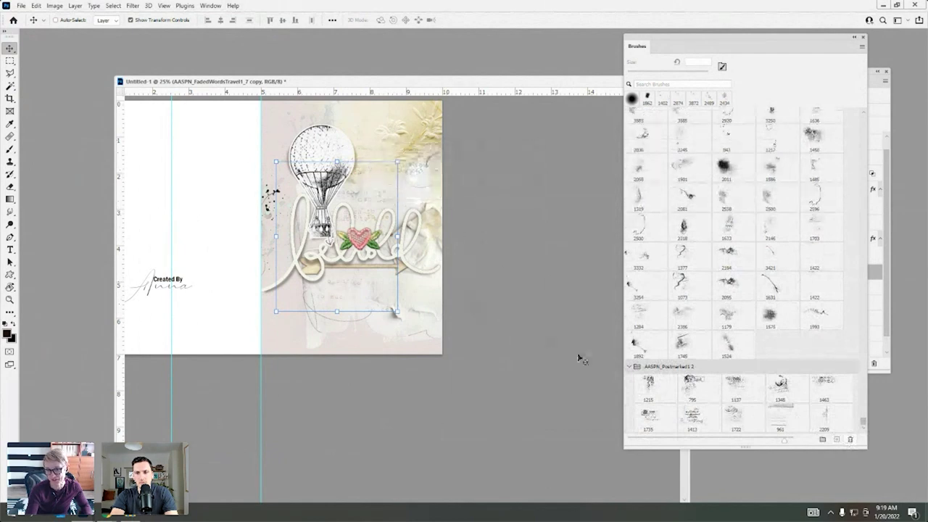
click(695, 388)
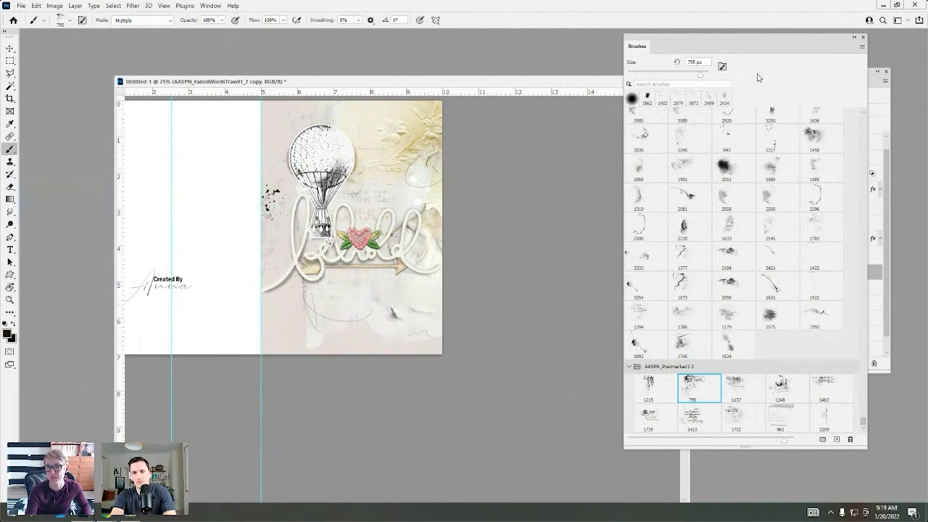
On a new layer, stamp the 795 px postmark brush in #634f4f onto the card front.
click(888, 319)
click(861, 364)
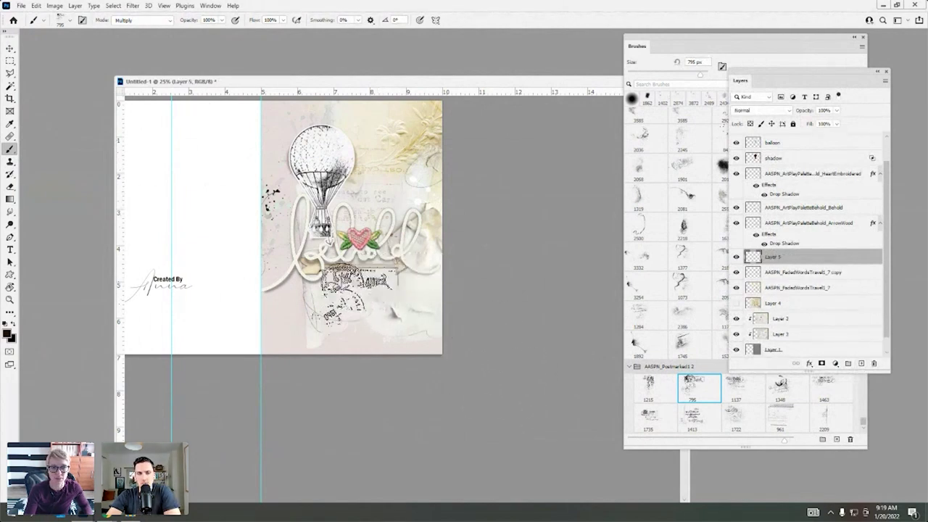
click(7, 333)
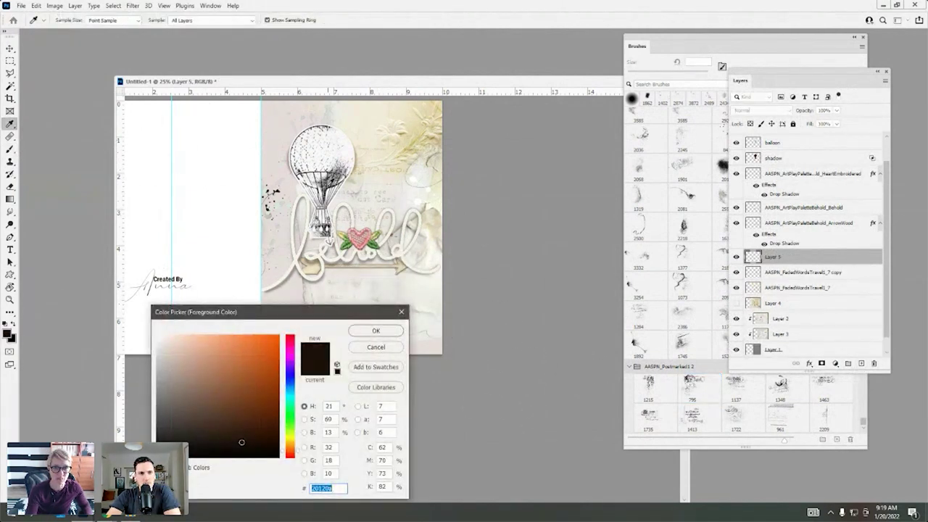
click(328, 179)
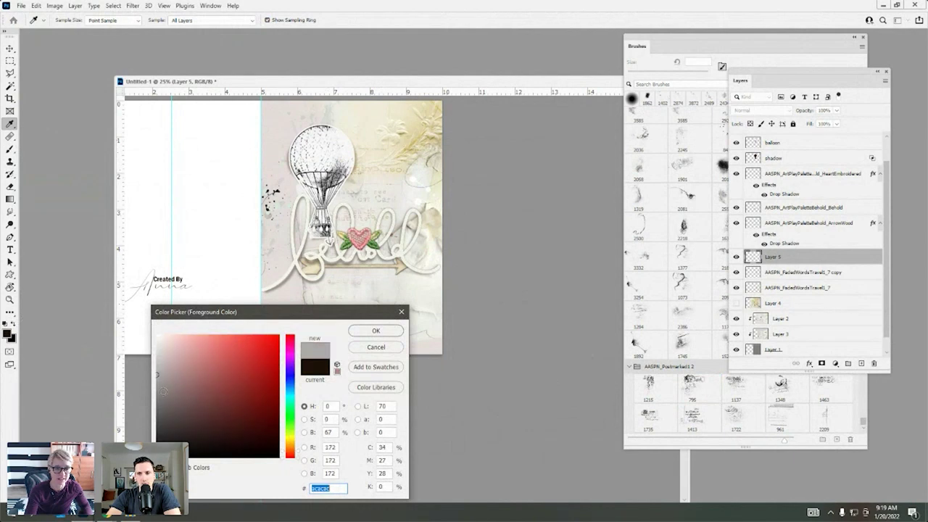
mouse_move(163, 391)
mouse_down()
mouse_move(177, 405)
mouse_move(180, 397)
mouse_up()
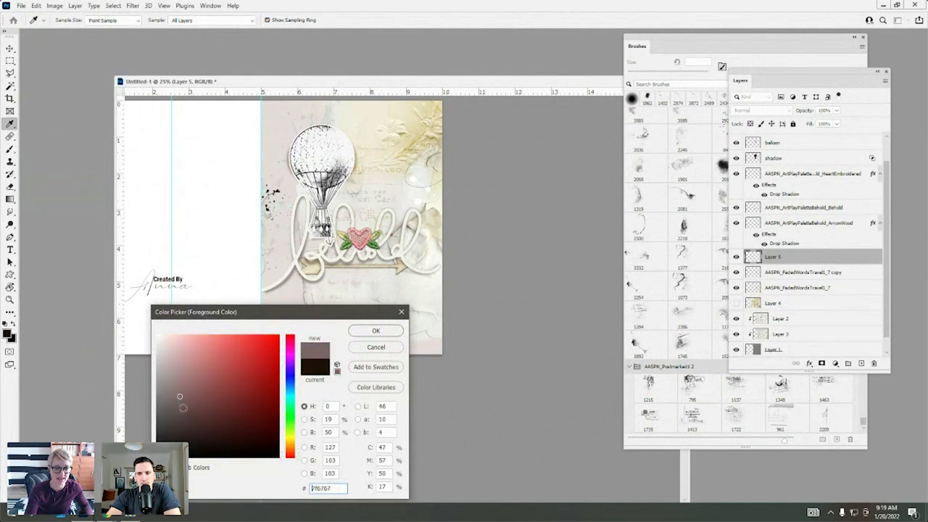
click(177, 405)
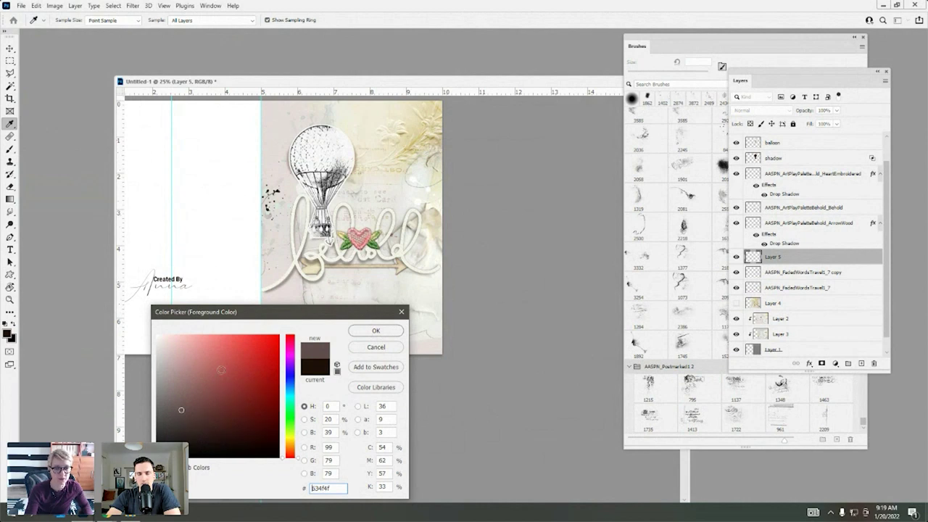
click(376, 331)
key(b)
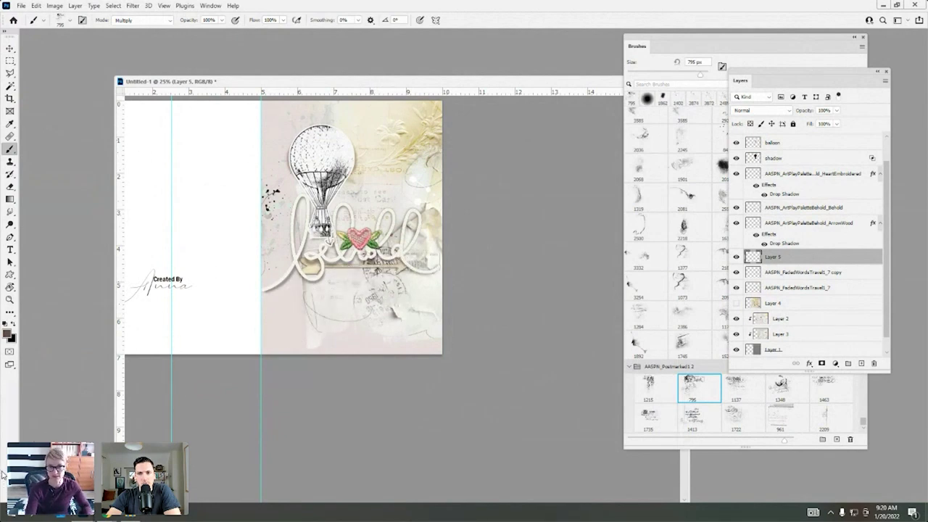
click(348, 311)
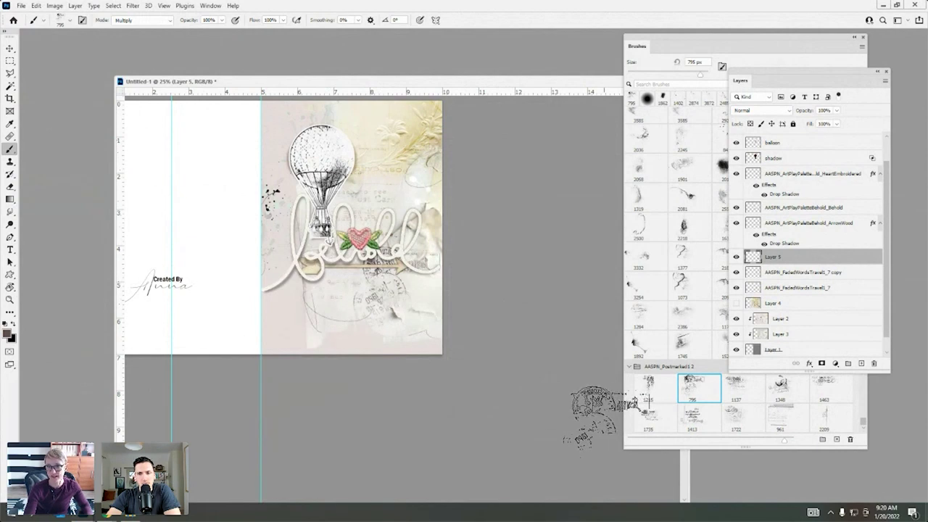
Centre the card in the window and, with the Move tool, select every layer from Layer 1 to balloon.
drag(384, 82, 371, 109)
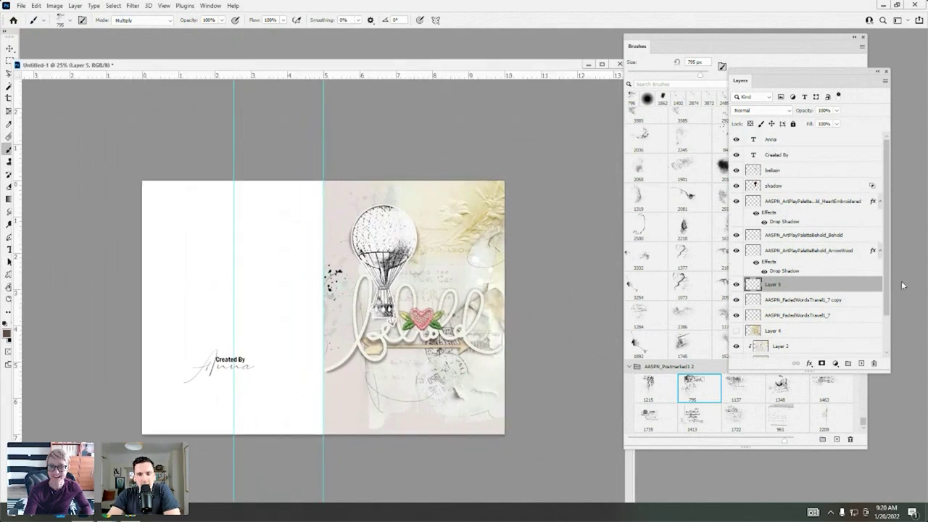
click(10, 49)
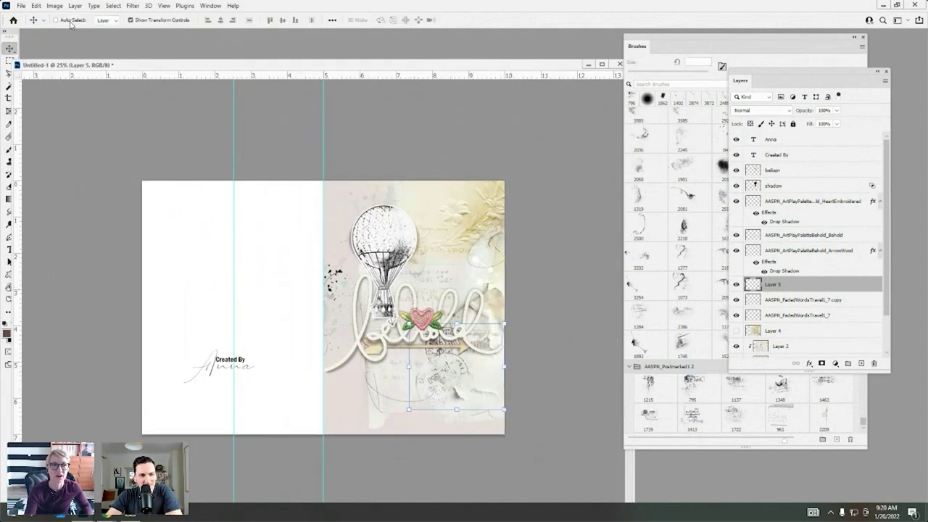
click(491, 287)
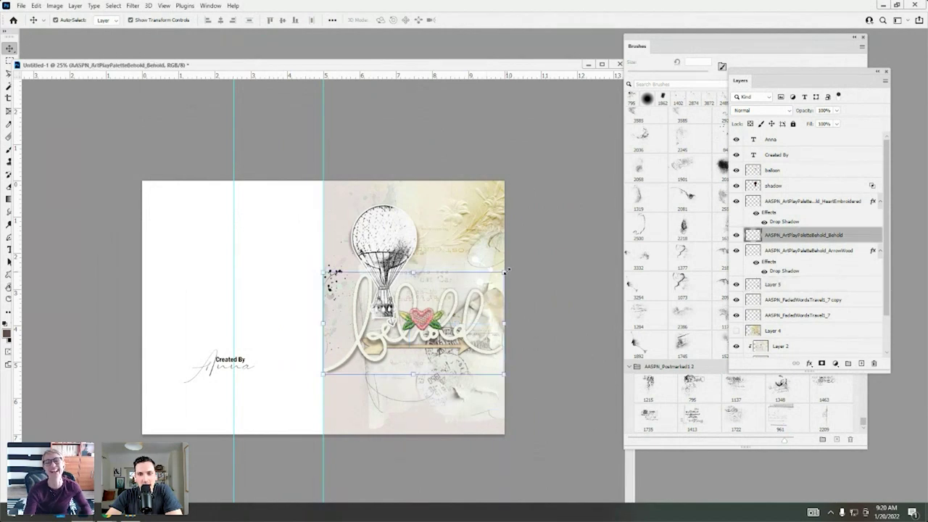
click(805, 201)
scroll(789, 267, down, 2)
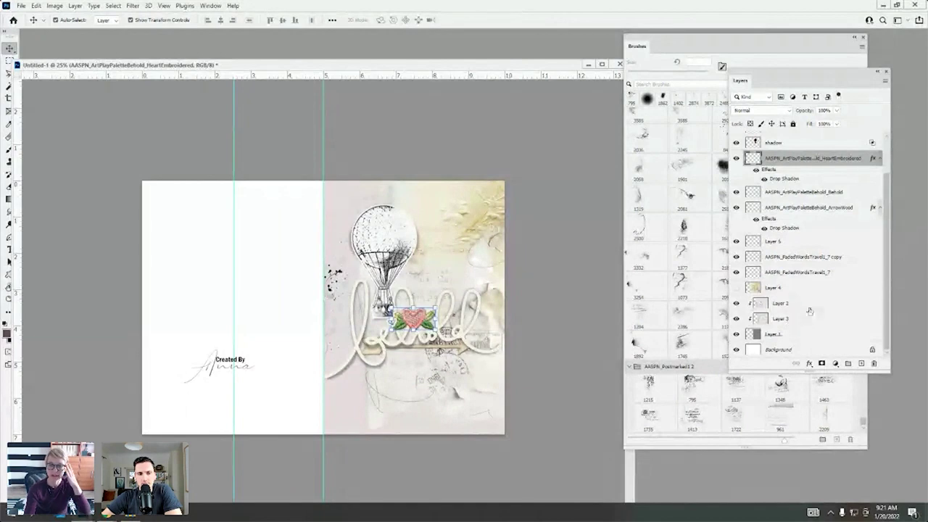
click(786, 334)
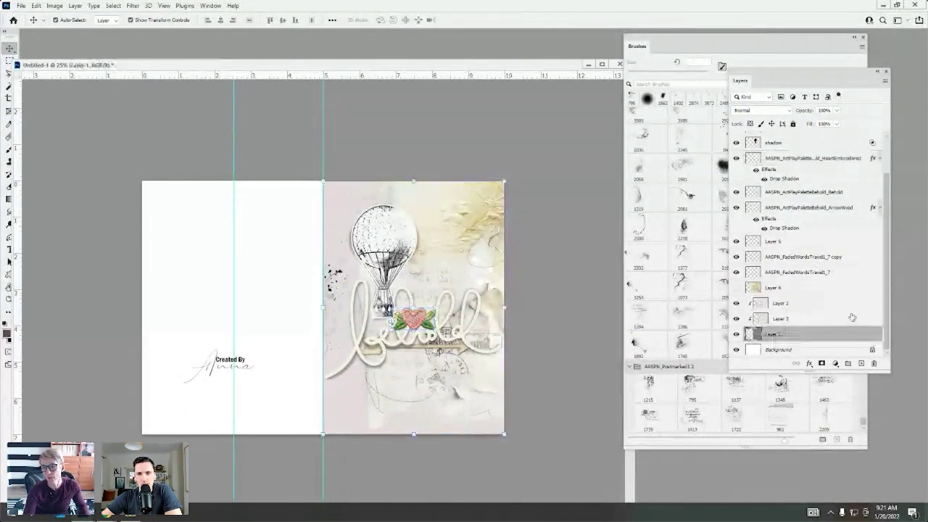
scroll(878, 180, up, 3)
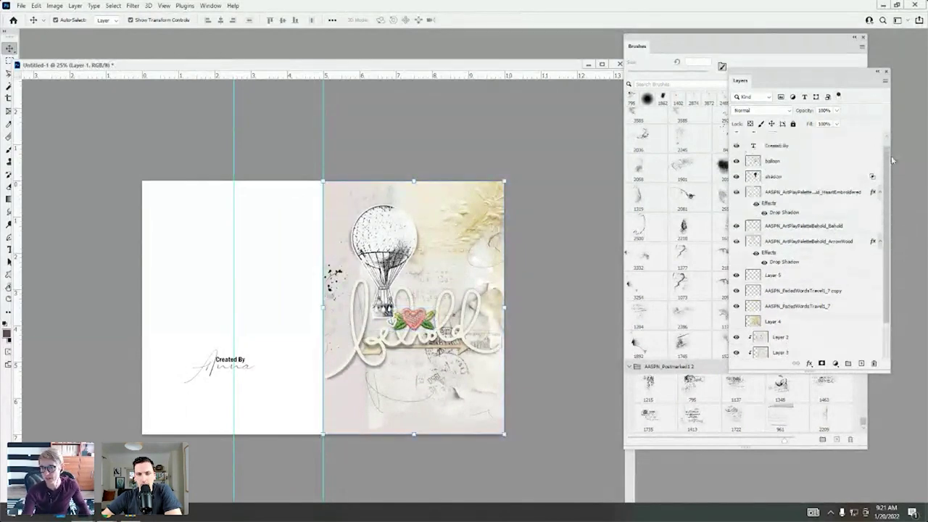
shift+click(772, 170)
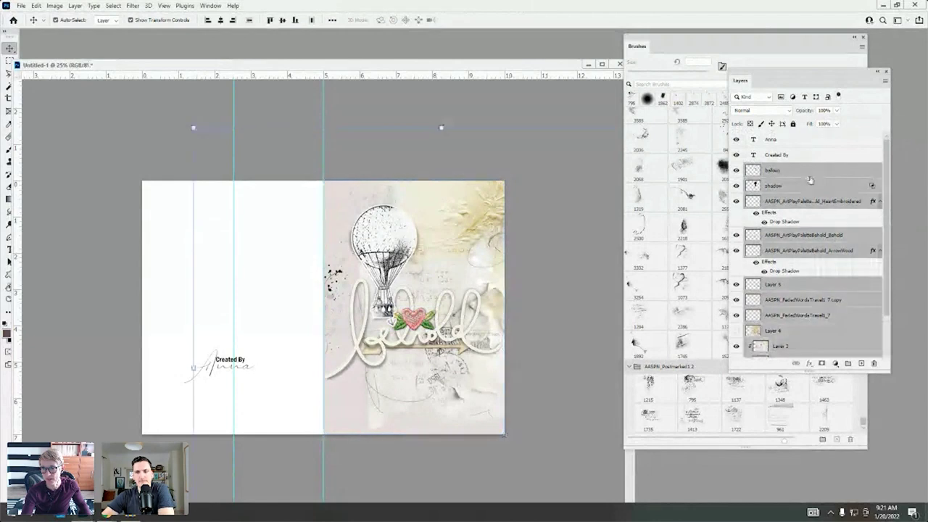
Group the selected layers into Group 1 and duplicate the group.
click(76, 6)
click(109, 238)
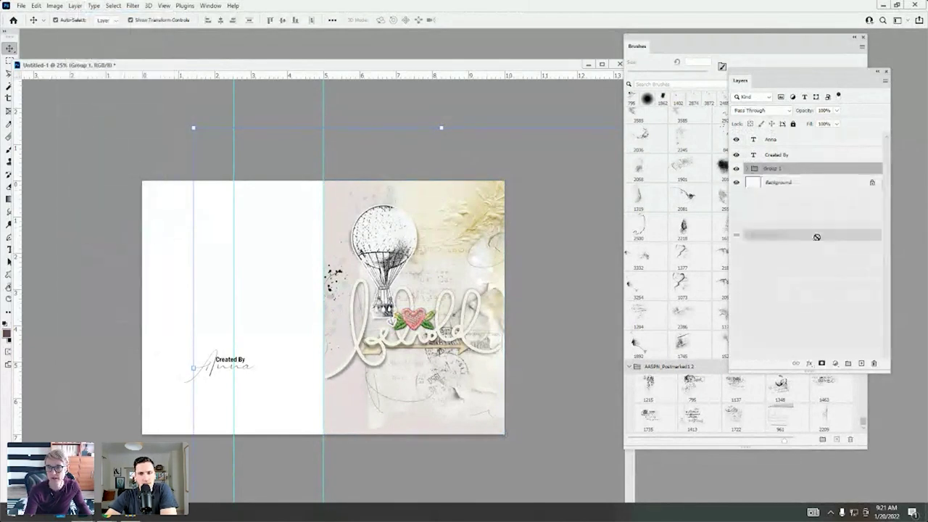
drag(817, 238, 862, 363)
Strip the copied group's artwork back to the grey base and move Layer 3's paper above Layer 1.
click(747, 169)
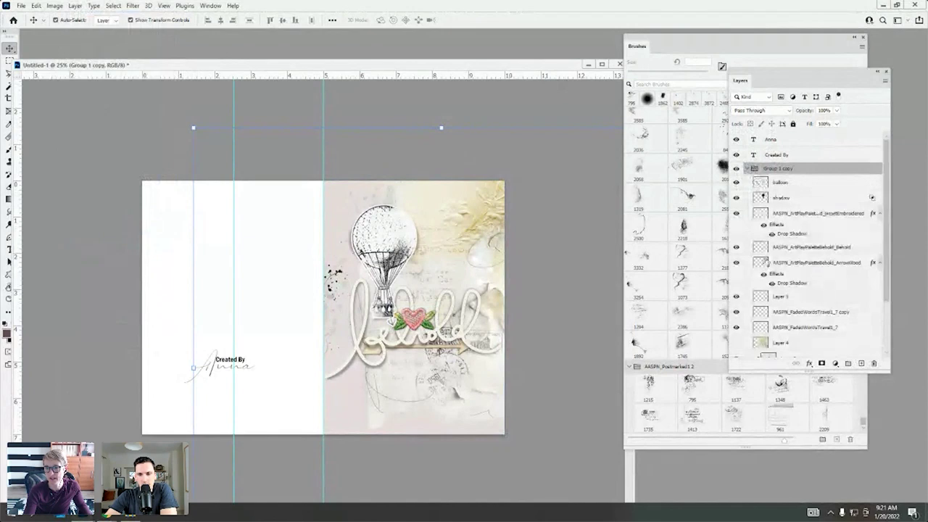
scroll(888, 269, down, 3)
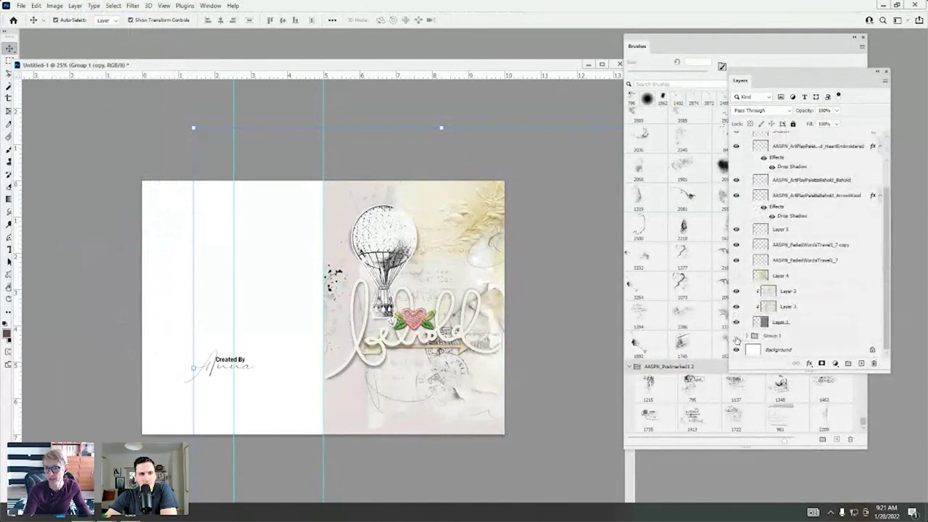
click(796, 308)
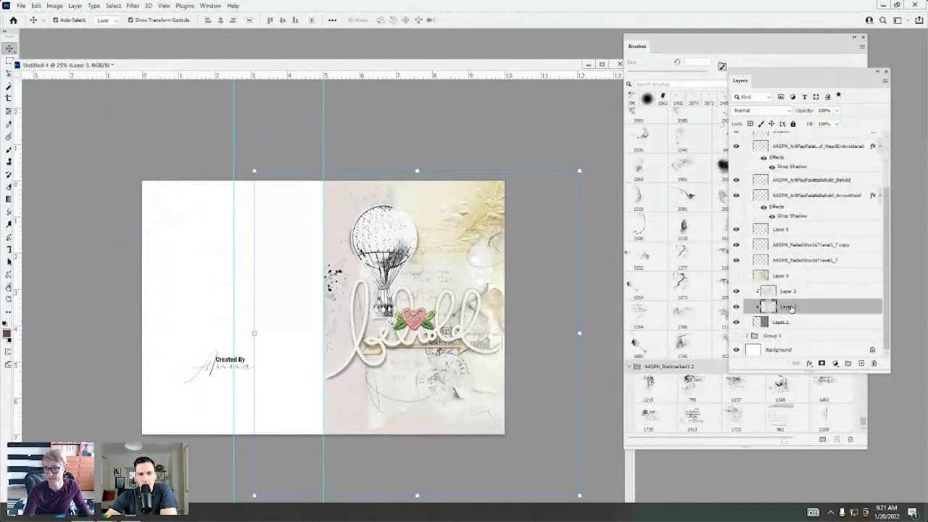
key(ctrl+z)
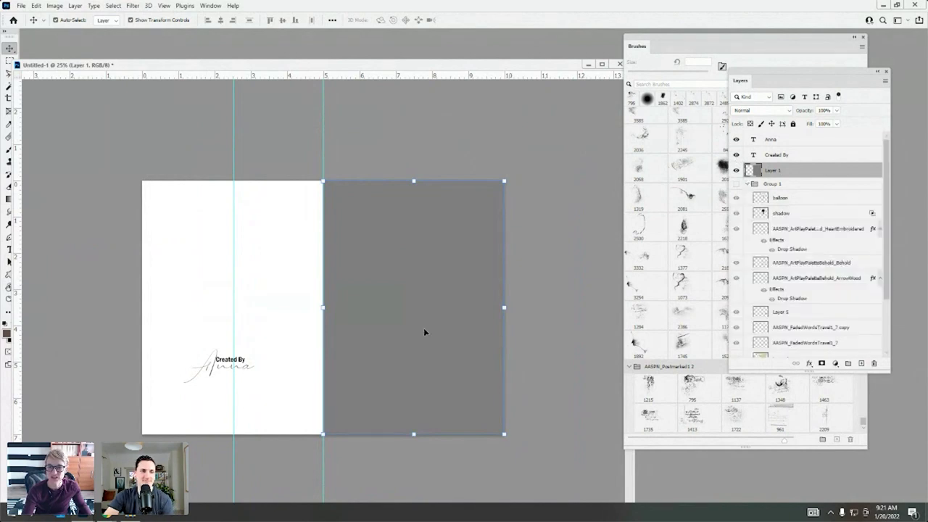
scroll(888, 283, down, 3)
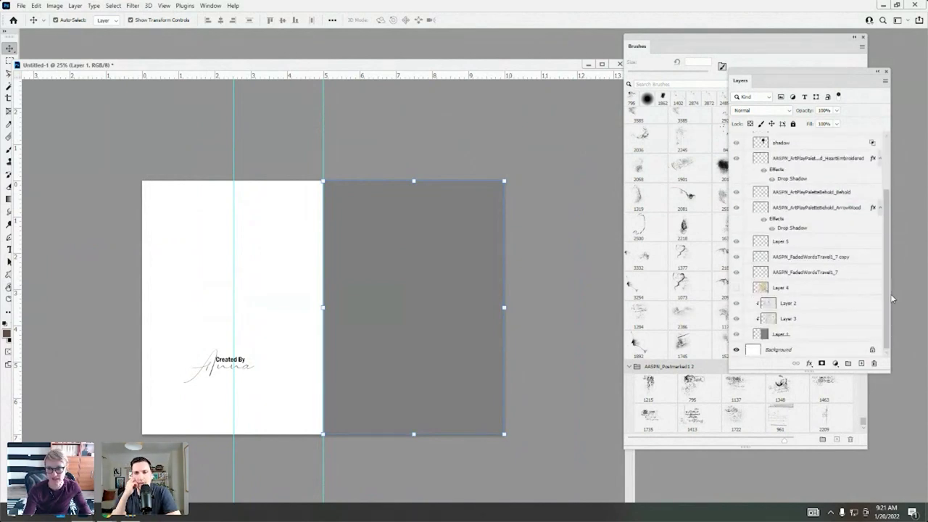
click(790, 317)
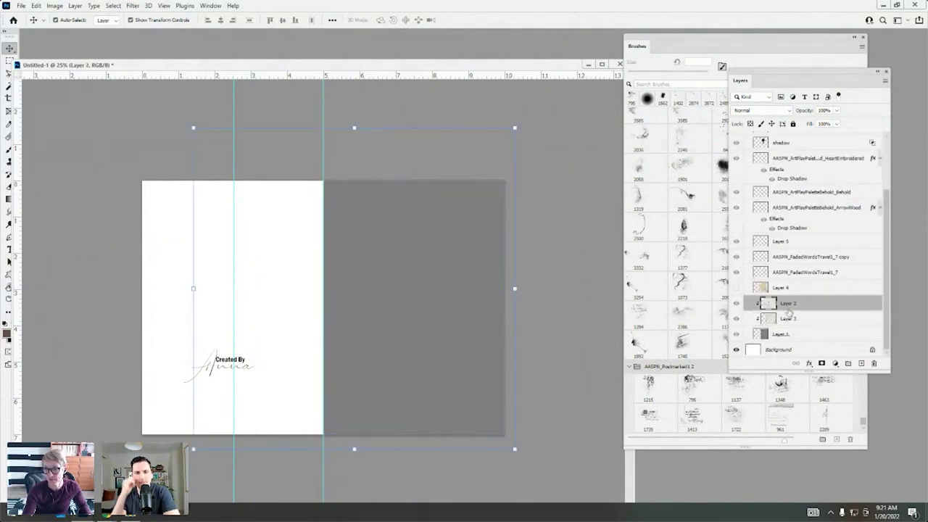
drag(773, 319, 798, 168)
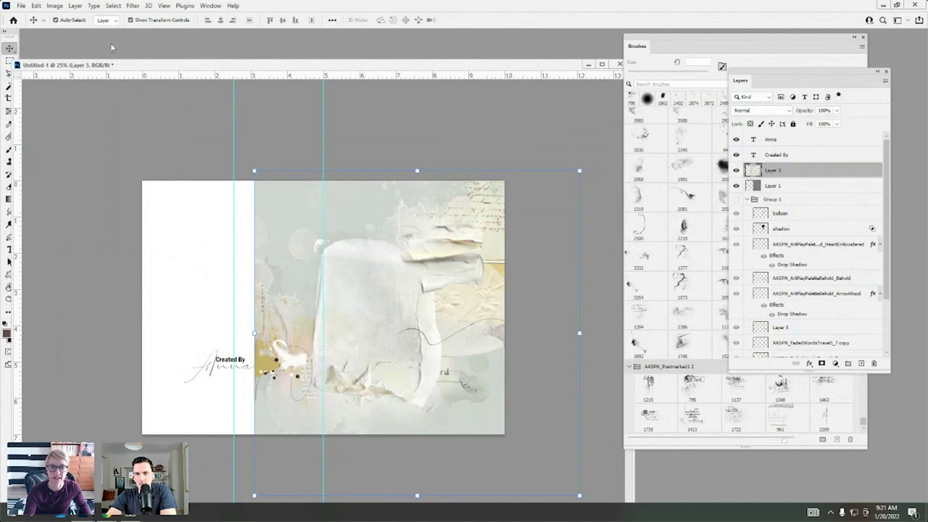
Clip Layer 3's paper to the right-page base and nudge it slightly upward.
click(76, 6)
click(114, 176)
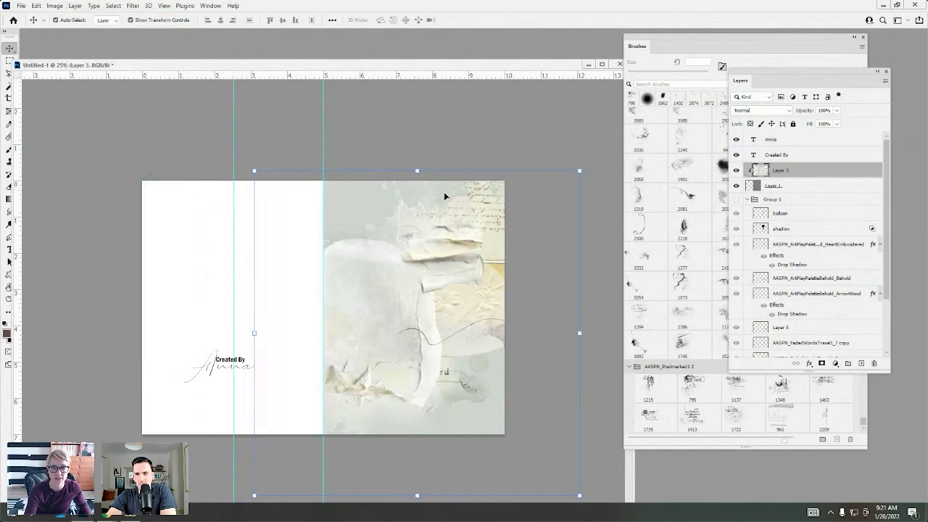
drag(442, 278, 475, 264)
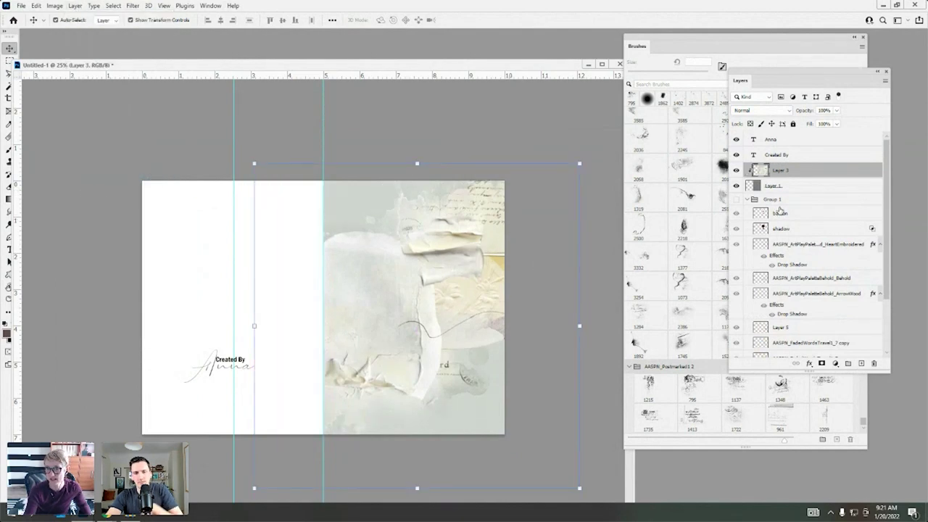
drag(884, 239, 888, 314)
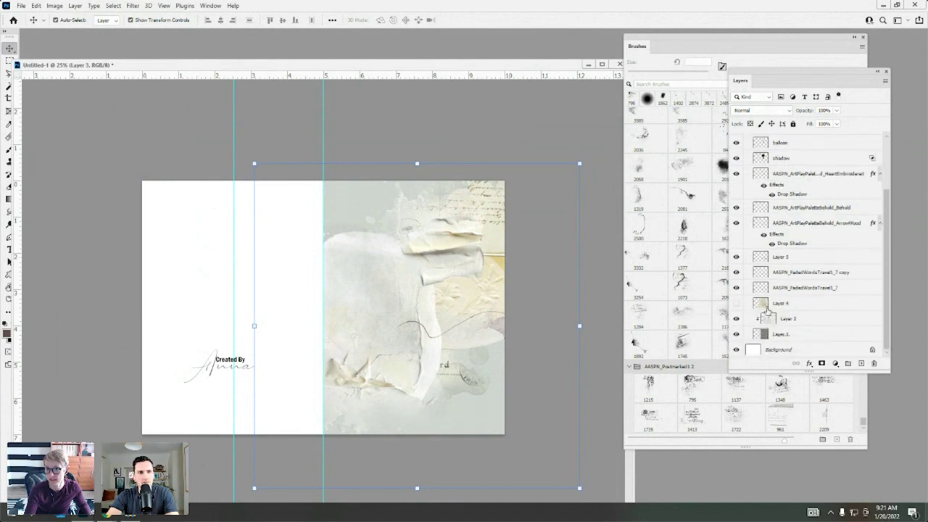
drag(768, 310, 777, 161)
Hide Layer 3, show the gold floral Layer 4 texture, and shift it left.
click(737, 170)
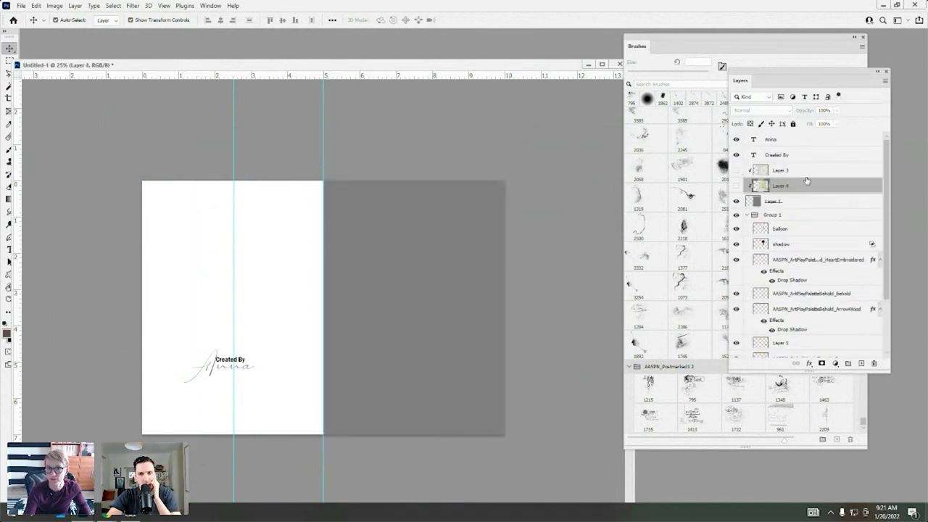
click(737, 186)
drag(464, 270, 377, 284)
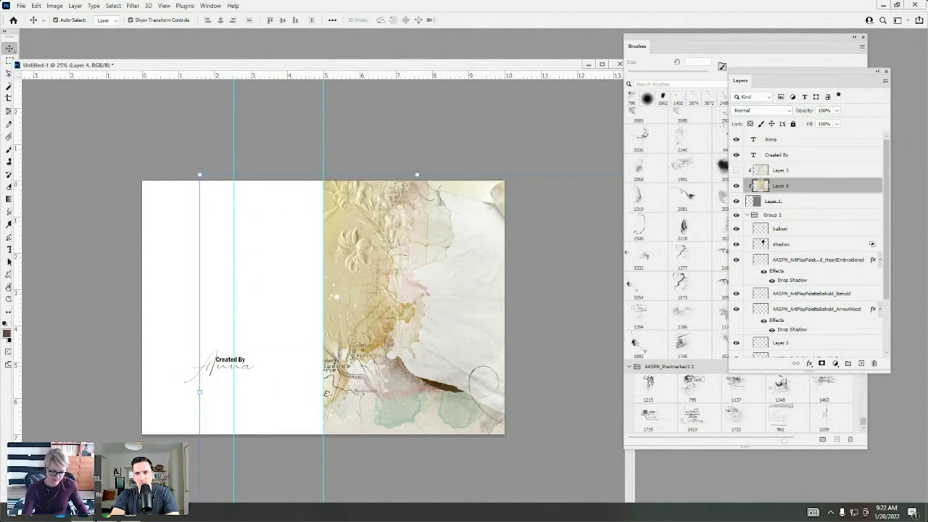
In File Explorer, open ArtPlay Palette Behold > ArtPlay Palette Behold B > Transfers and Overlays.
key(alt+Tab)
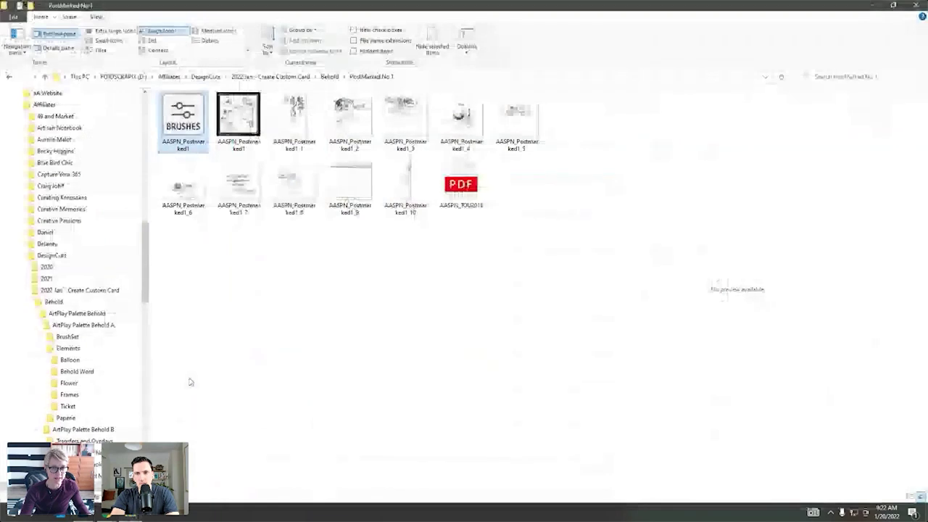
click(330, 77)
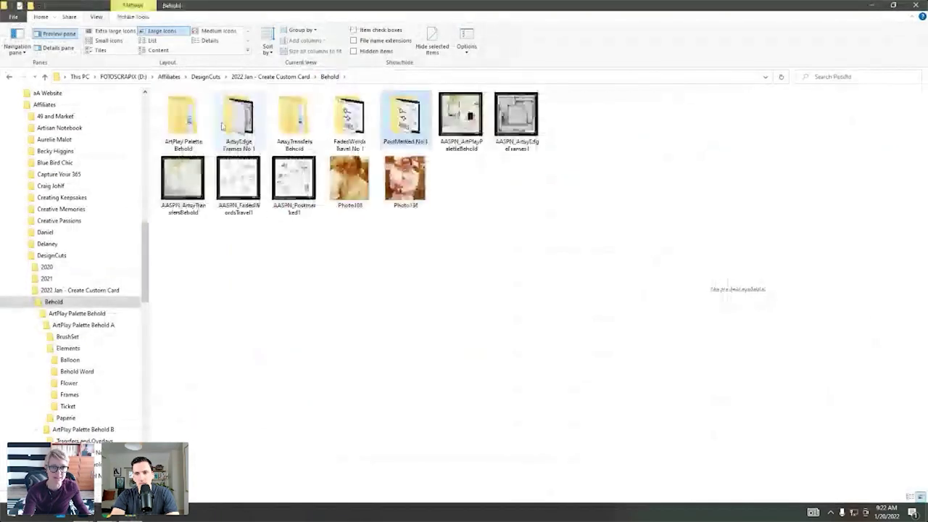
double_click(182, 116)
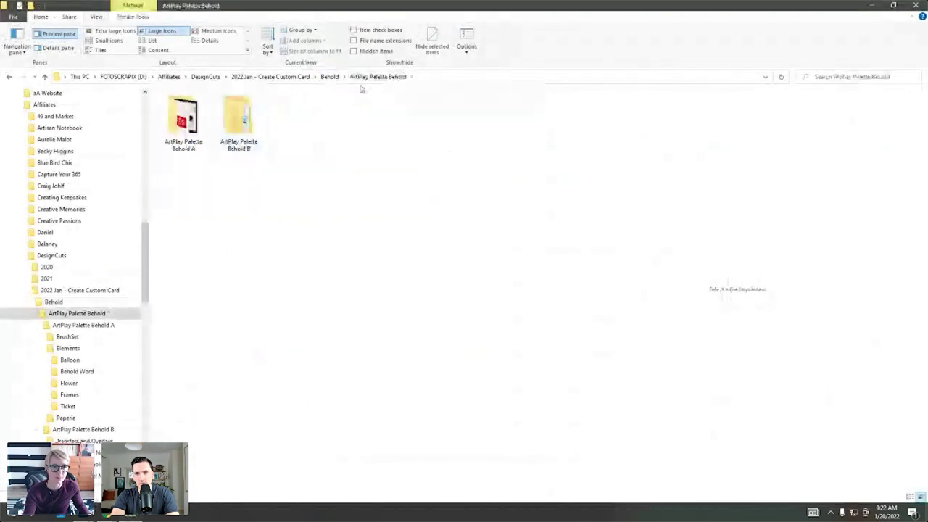
double_click(239, 120)
double_click(201, 108)
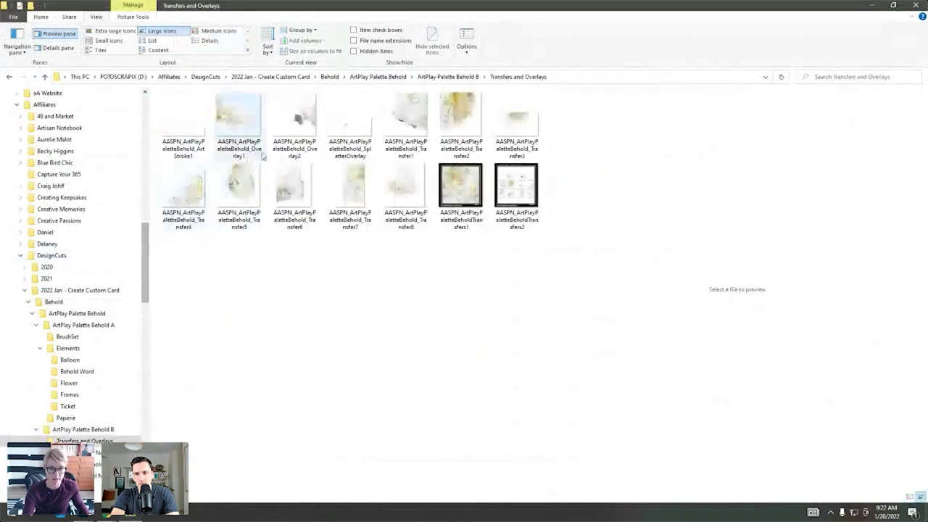
Preview the overlay images, ending on Overlay2.
click(360, 132)
key(Right)
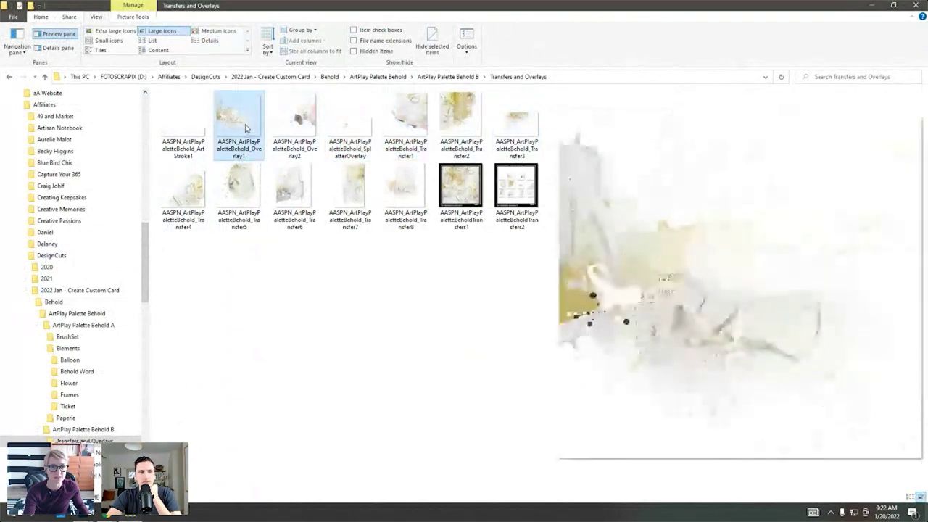
click(292, 123)
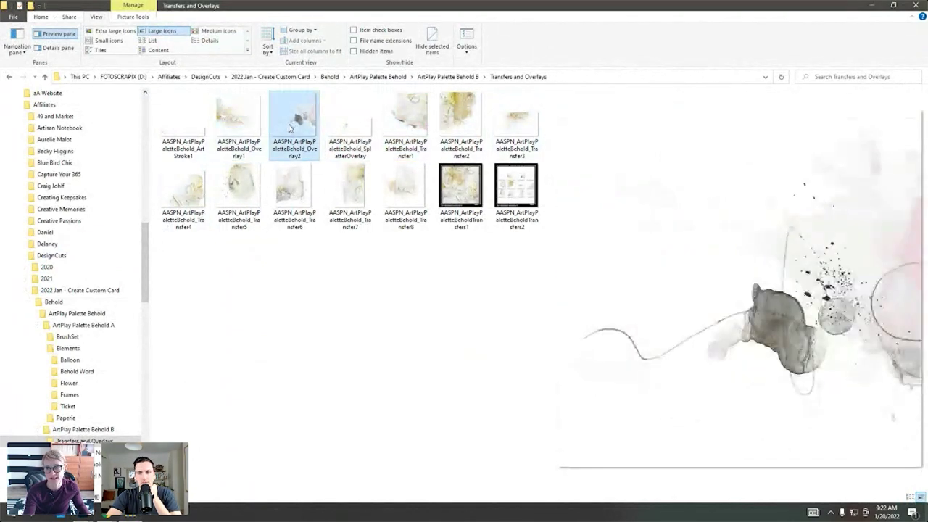